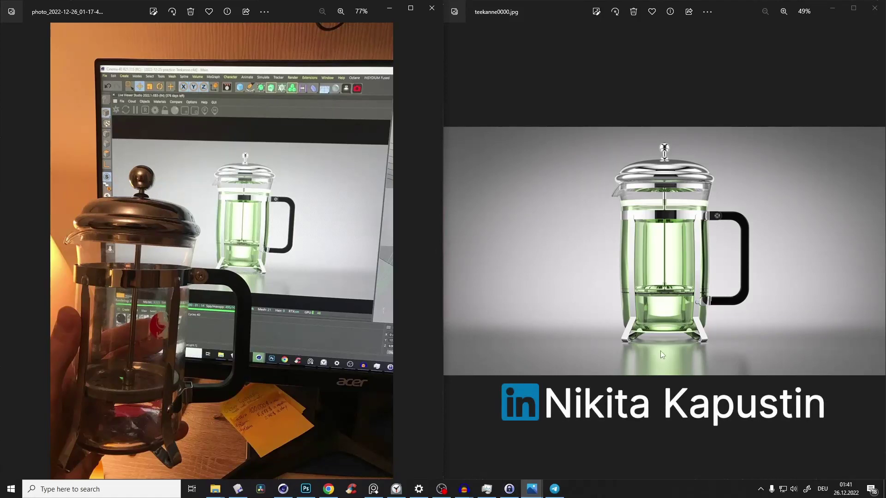
Step: Compare the French press photo with the finished teekanne0000.jpg render, examining the lid, glass, liquid, handle and feet up close
scroll(679, 316, "up", 3, "ctrl")
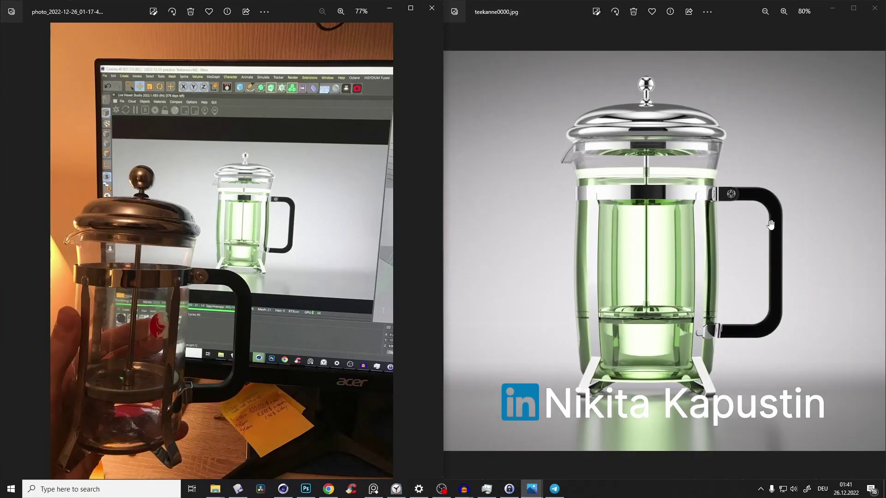
scroll(494, 253, "down", 3, "ctrl")
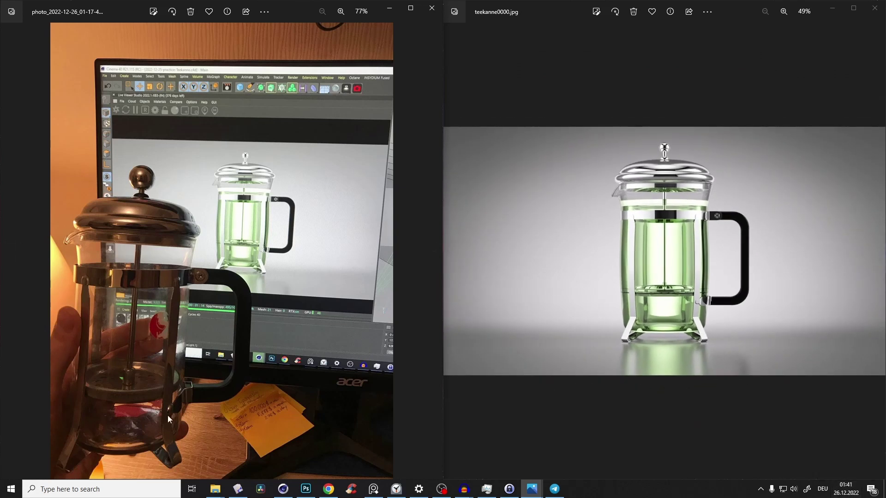
left_click(238, 492)
middle_click_drag(515, 193, 491, 228)
left_click(831, 10)
scroll(701, 227, "up", 3)
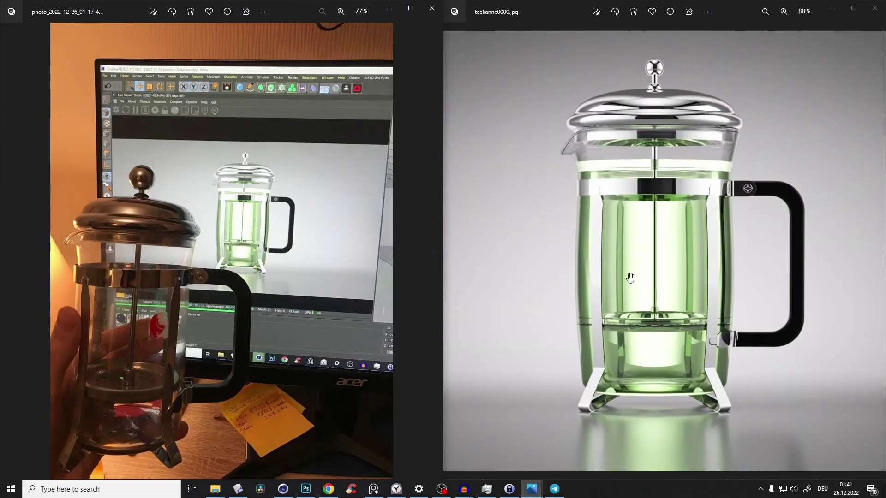
scroll(642, 213, "down", 3)
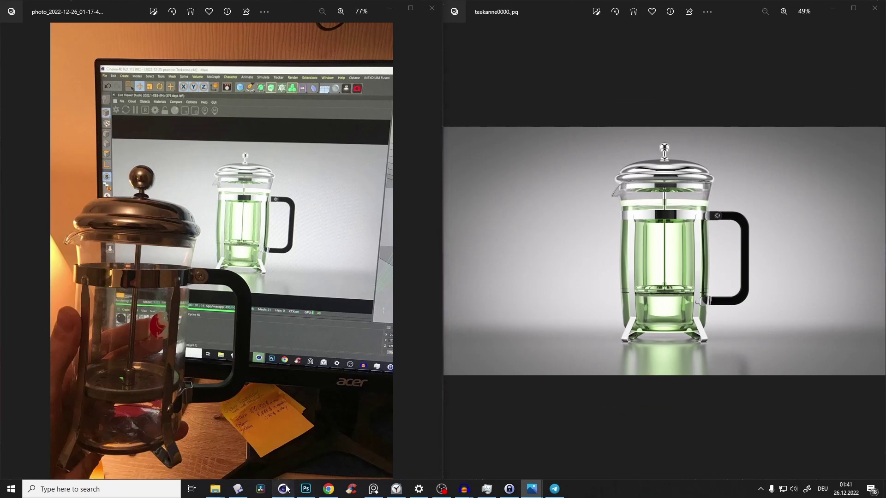
left_click(283, 489)
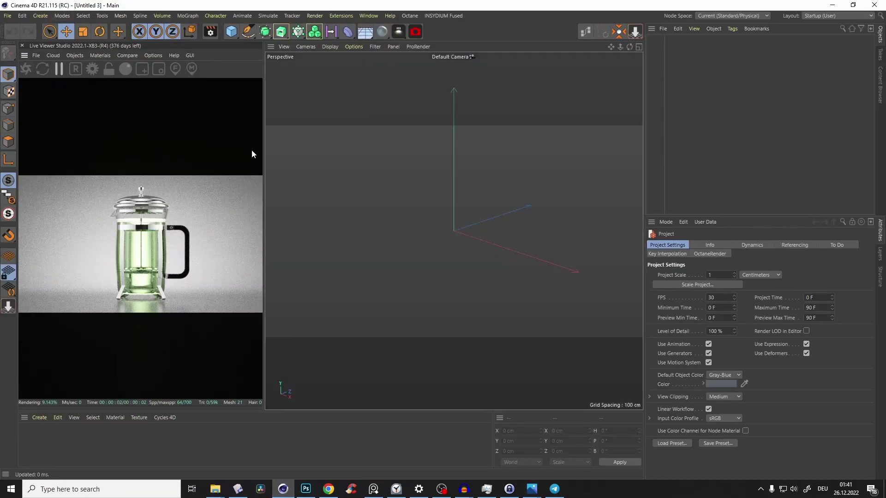
key("v")
mouse_move(429, 191)
left_click(833, 5)
scroll(595, 285, "up", 3)
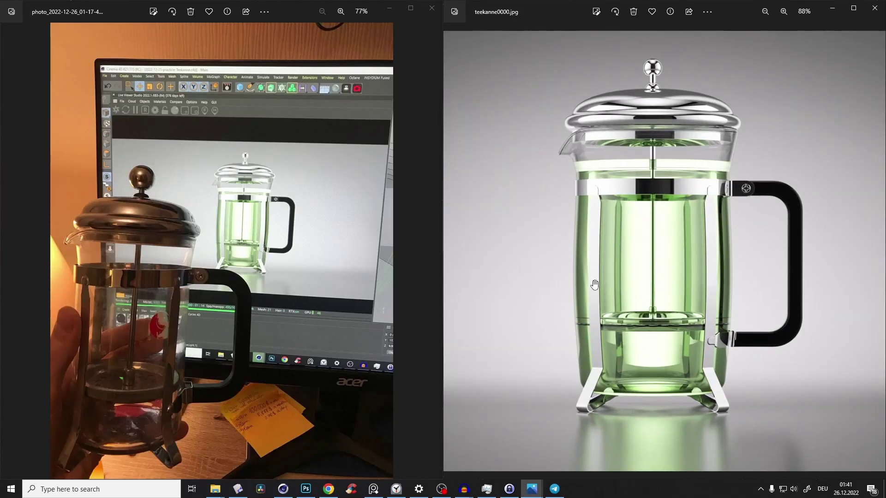
scroll(631, 269, "down", 3)
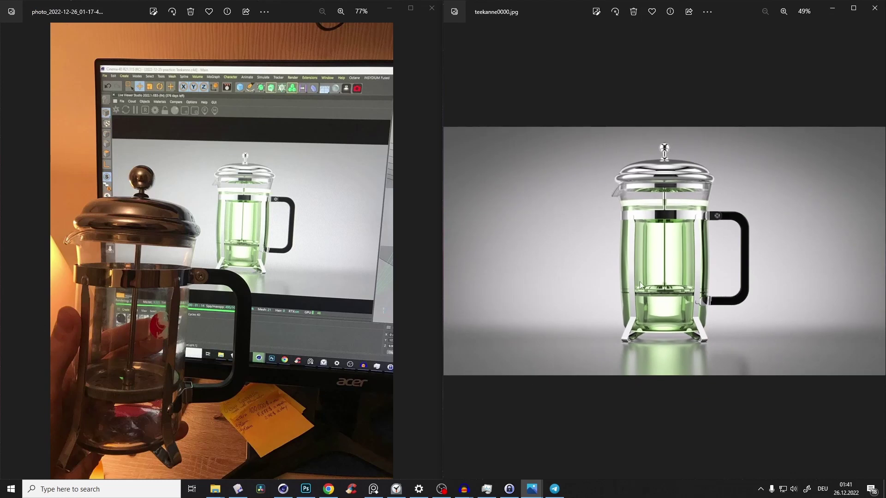
scroll(642, 285, "up", 2)
scroll(701, 194, "down", 2)
scroll(692, 198, "down", 1)
scroll(665, 215, "up", 4)
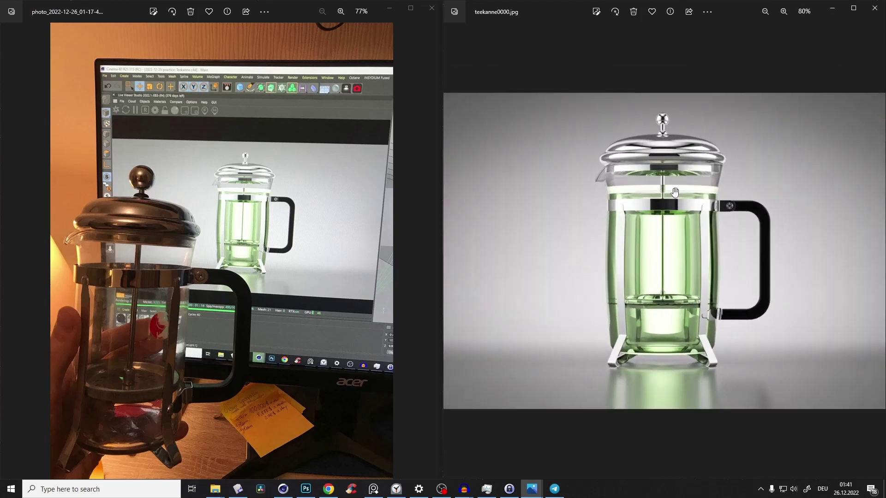
scroll(520, 238, "down", 3)
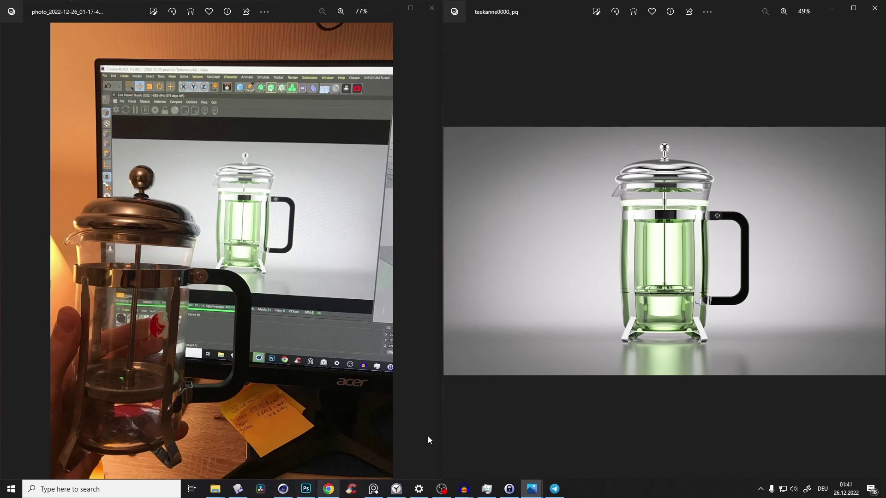
scroll(631, 189, "up", 1)
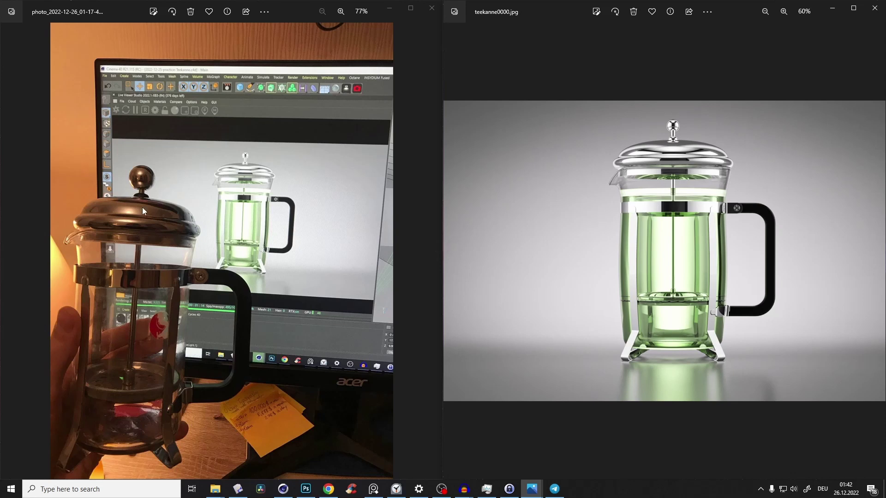
scroll(496, 252, "down", 1)
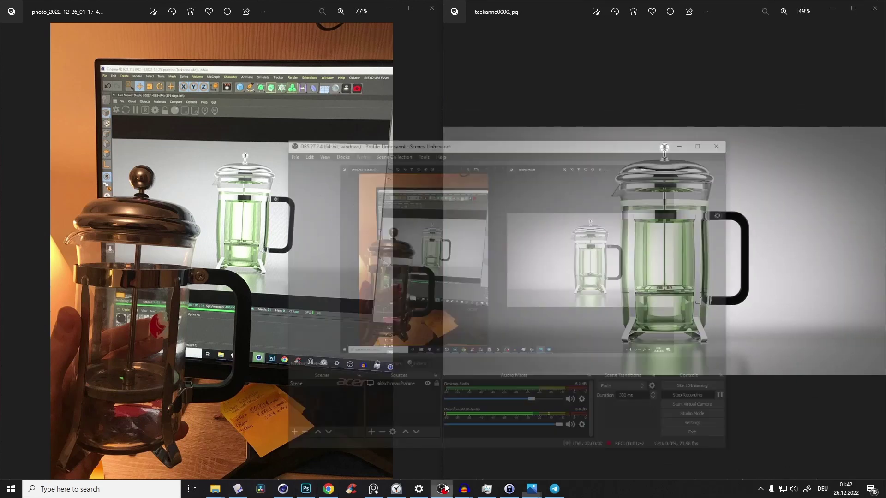
Step: Switch to Cinema 4D and set the new project's renderer to Octane Renderer
left_click(291, 490)
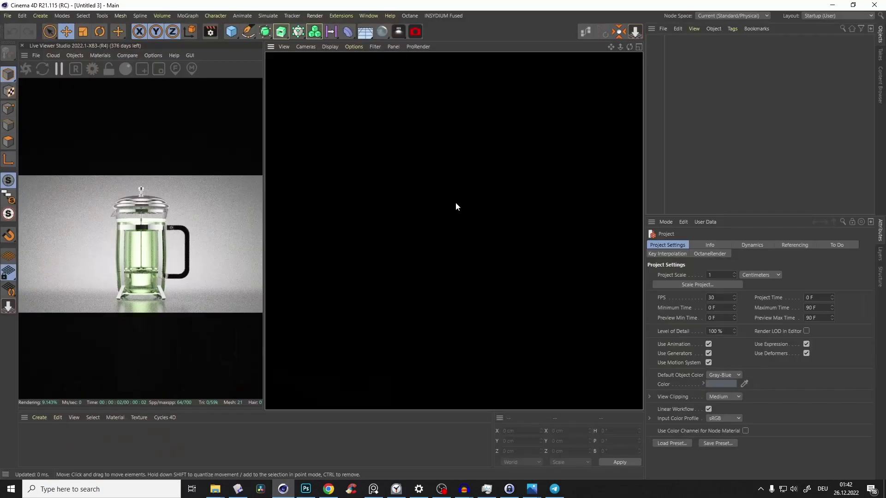
left_click(211, 32)
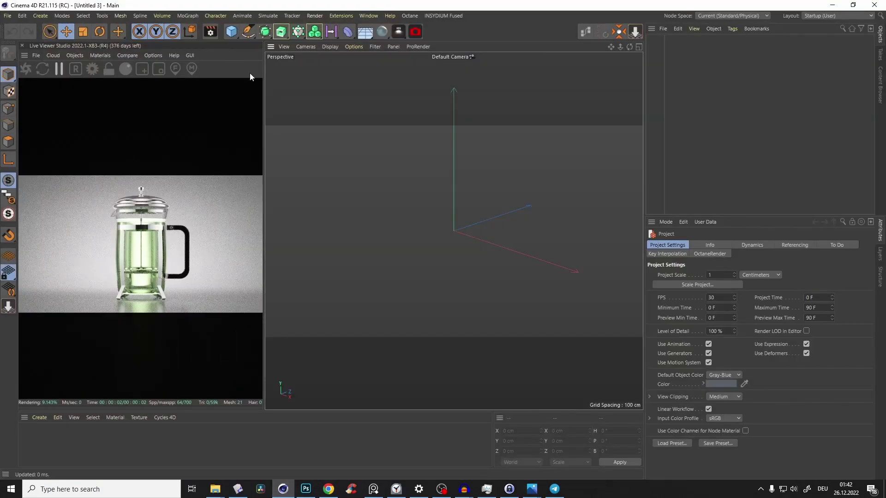
left_click(268, 45)
left_click(268, 85)
left_click(333, 57)
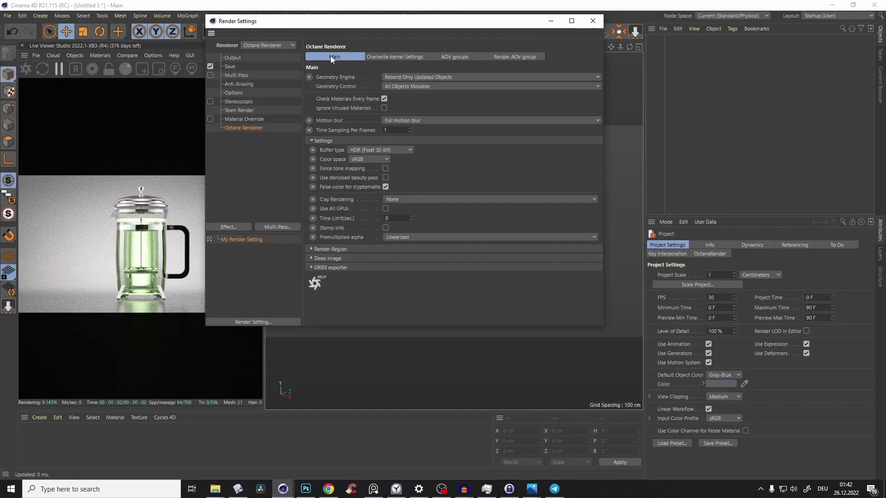
left_click(592, 21)
Step: Copy the teapot model from the 2022-12-25-practice-Teekanne04.c4d project into the Untitled 3 project
key("v")
mouse_move(324, 200)
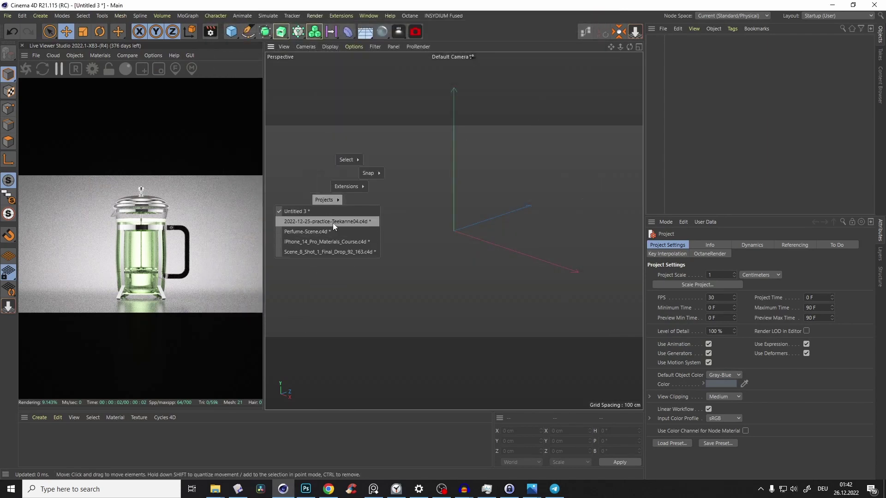
left_click(333, 222)
scroll(457, 222, "up", 10)
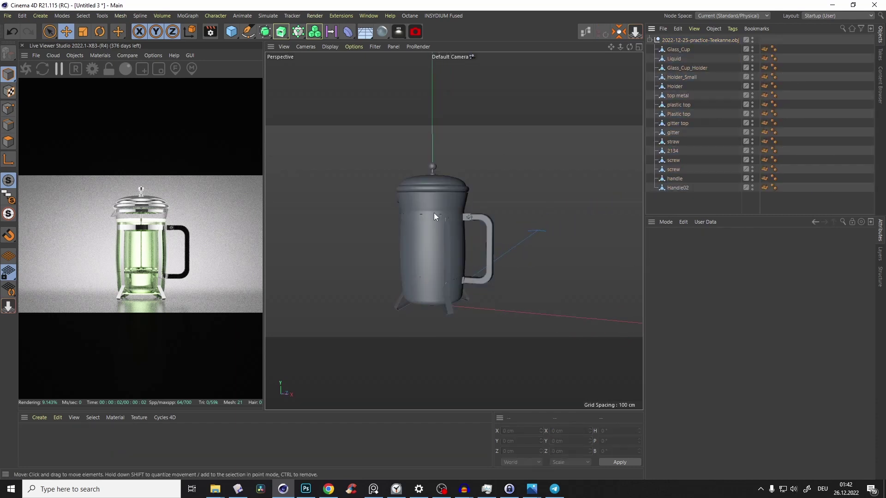
Step: Inspect the teapot's mesh up close with shaded lines displayed, and return to plain Gouraud shading
left_click_drag(433, 212, 500, 192, "alt")
scroll(428, 223, "up", 2)
scroll(498, 190, "up", 3)
key("n")
key("b")
scroll(433, 179, "up", 4)
left_click_drag(410, 165, 402, 183, "alt")
key("n")
key("a")
scroll(429, 183, "down", 6)
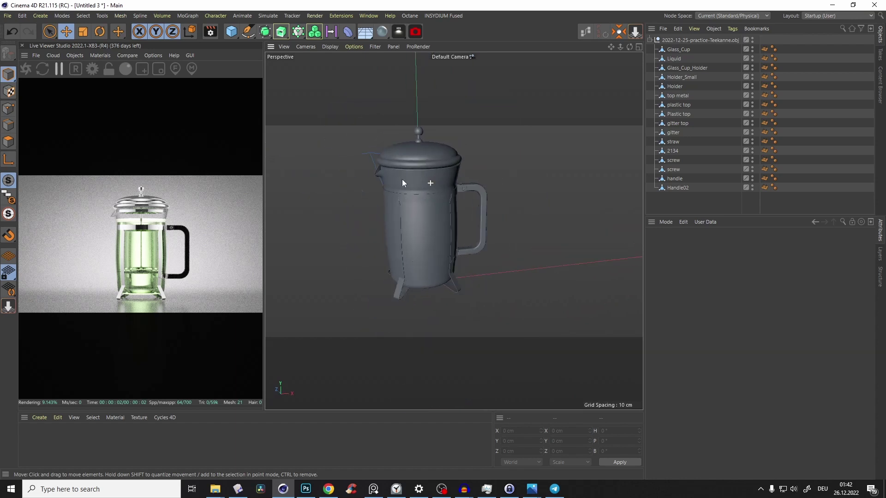
Step: Create an OctaneCamera, set its focal length to 100 mm and frame the teapot from the front
left_click(415, 32)
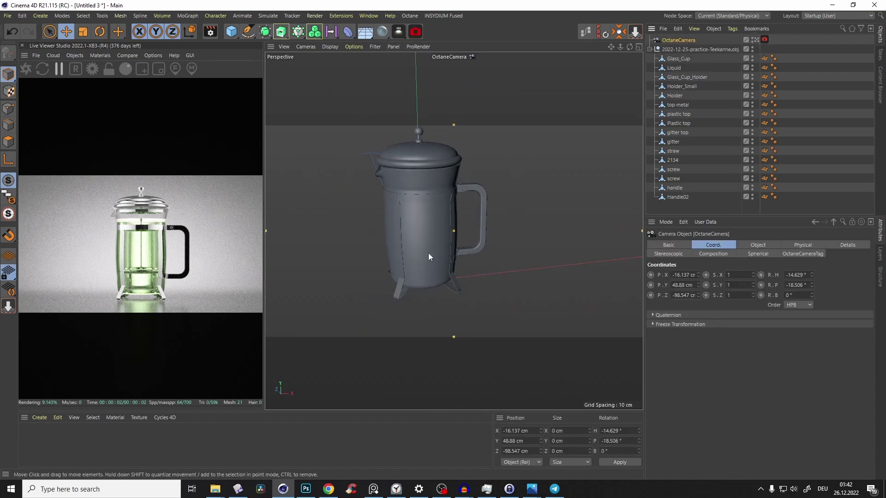
left_click(757, 245)
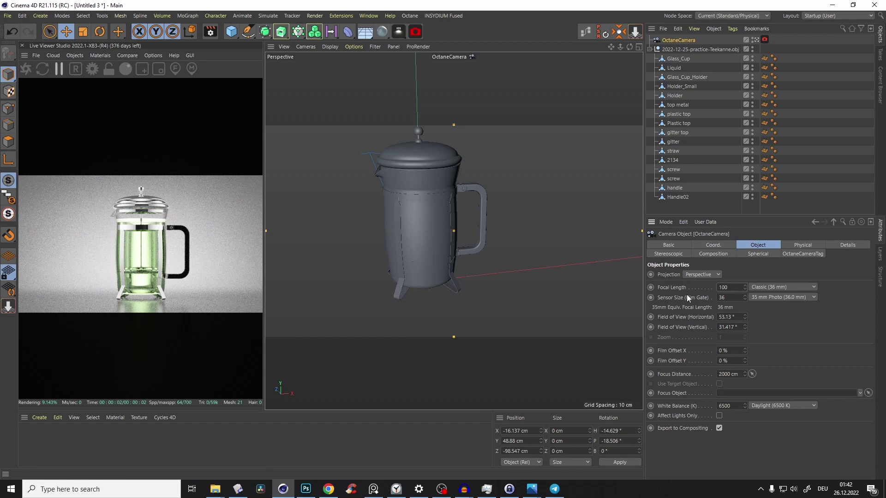
key("Return")
right_click_drag(434, 251, 408, 270, "alt")
left_click_drag(439, 262, 401, 223, "alt")
scroll(400, 223, "down", 3)
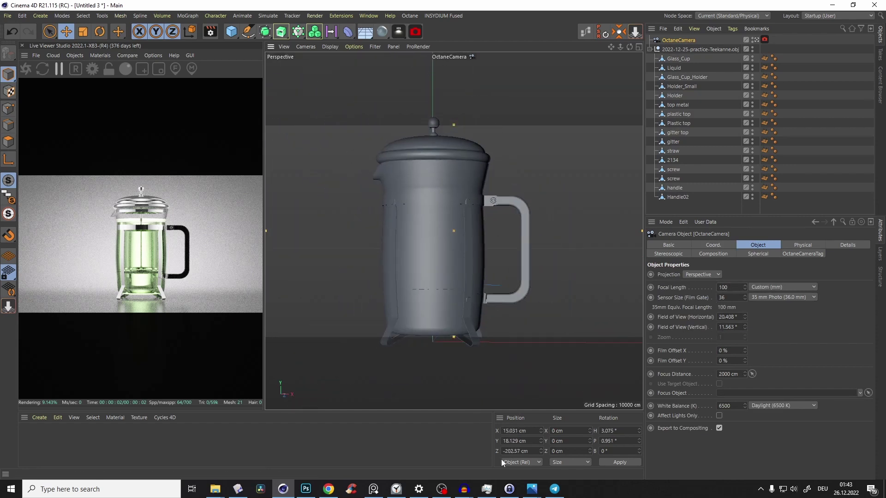
mouse_move(532, 488)
left_click(640, 402)
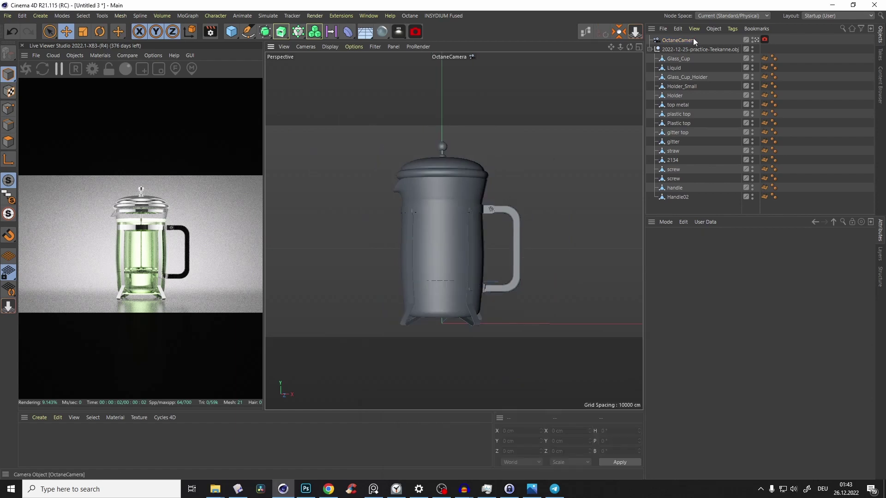
Step: Zero the OctaneCamera's rotation and X position, and move it to Y 19.997 cm and Z -314.896 cm
left_click(694, 40)
left_click(714, 245)
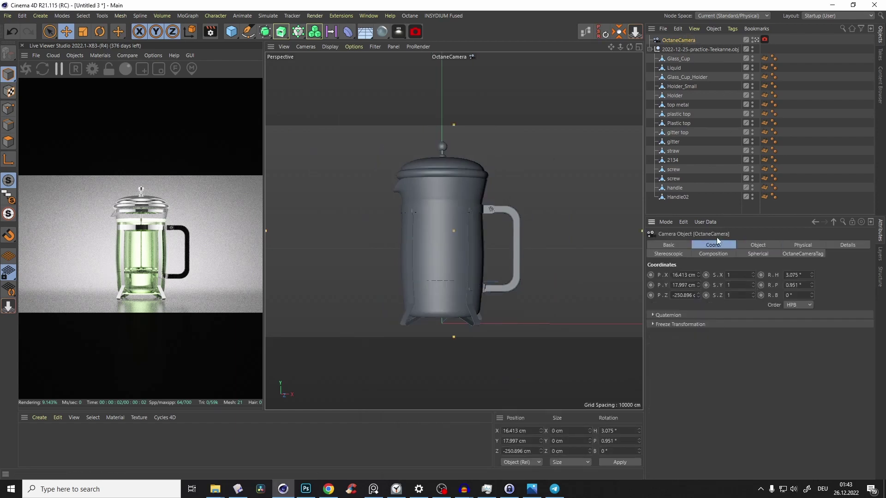
type("0")
key("Tab")
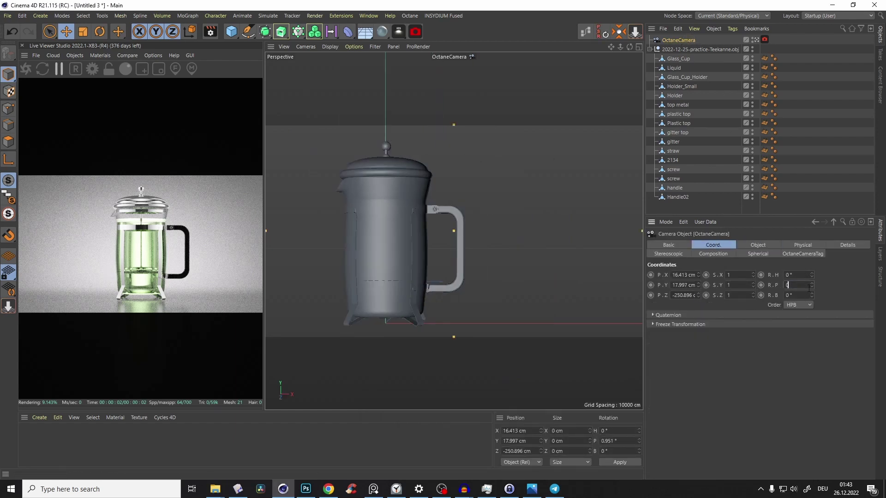
type("0")
key("Return")
type("0")
key("Return")
left_click_drag(698, 286, 692, 316)
Step: Change the Top viewport to a free perspective view of the teapot and camera, and start the Octane live render
middle_click(549, 197)
middle_click(549, 197)
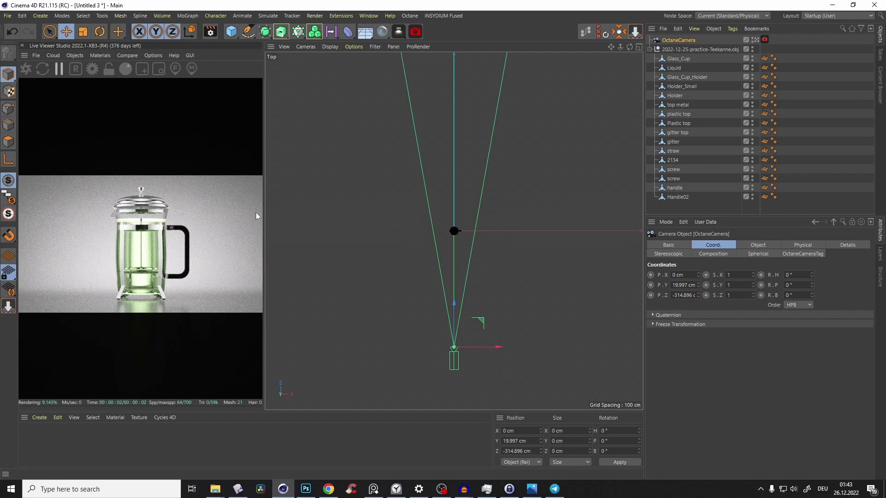
middle_click(378, 148)
middle_click(377, 148)
key("F2")
left_click(305, 46)
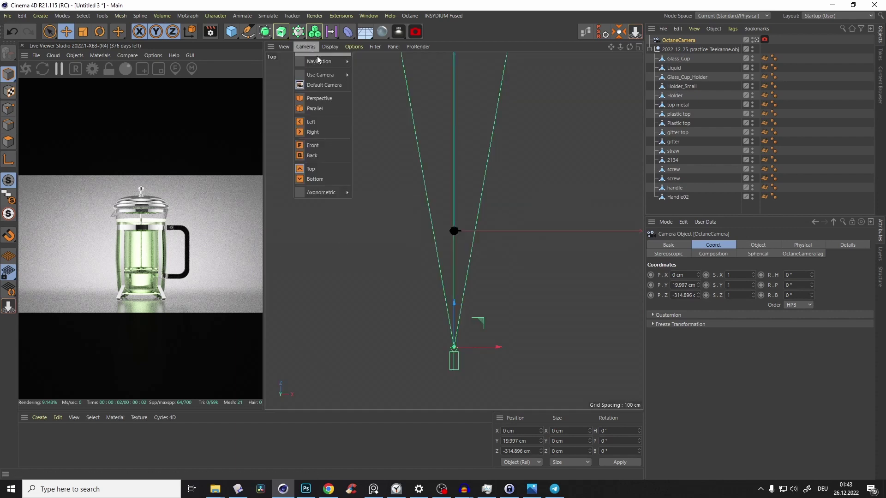
left_click(318, 98)
mouse_move(454, 240)
left_mouse_down("alt")
mouse_move(476, 207)
mouse_move(464, 232)
left_mouse_up("alt")
left_click_drag(467, 198, 443, 240, "alt")
left_click(26, 71)
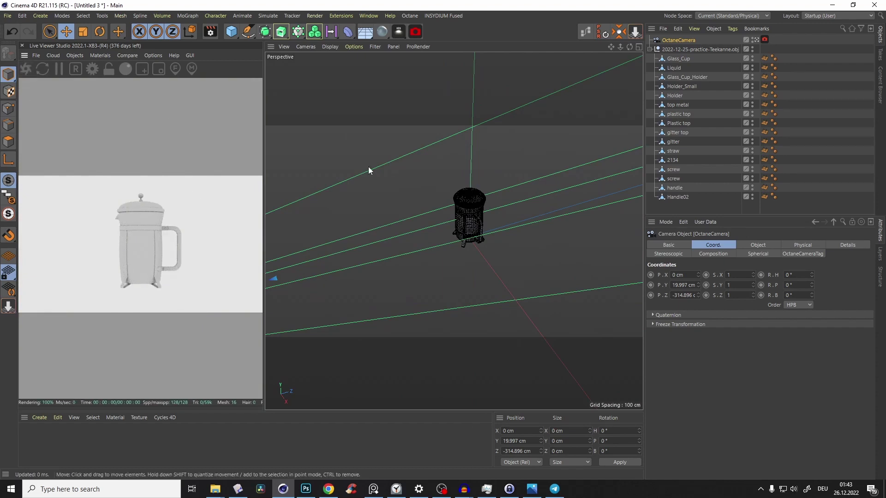
Step: Set the tinted border opacity of the OctaneCamera viewport to 95%
middle_click(371, 222)
middle_click(371, 221)
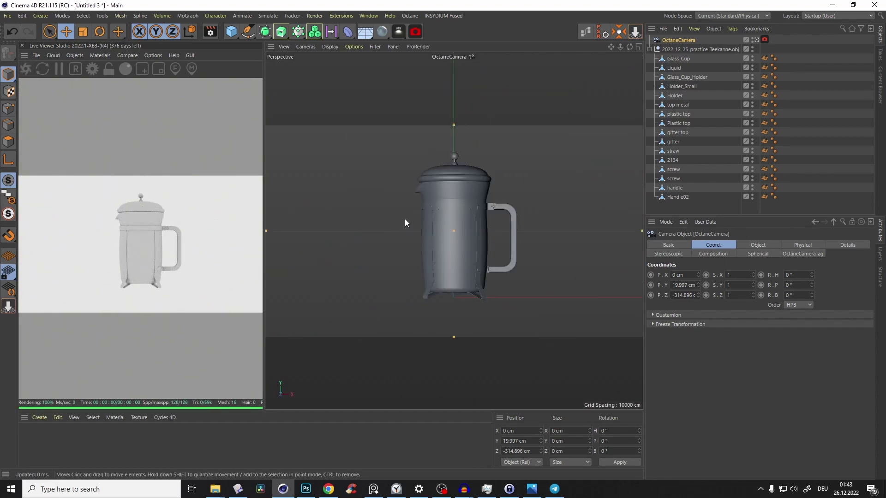
key("shift+v")
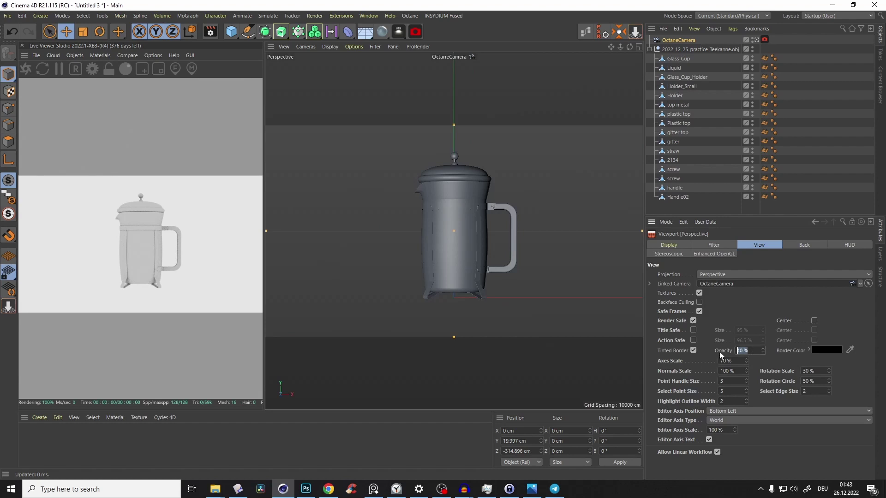
type("95")
key("Return")
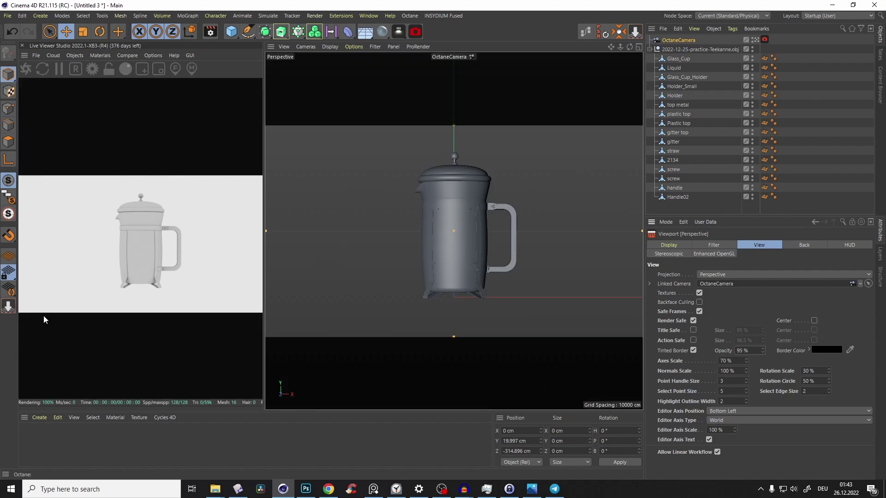
Step: Add a plane as the floor under the teapot, with one width segment and one height segment
middle_click(439, 200)
middle_click(439, 199)
left_click_drag(465, 220, 173, 273, "alt")
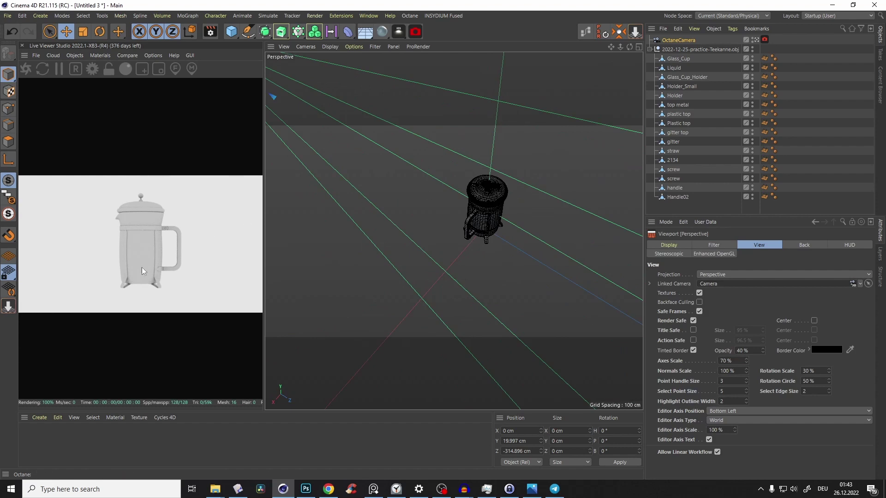
left_click_drag(515, 191, 486, 196, "alt")
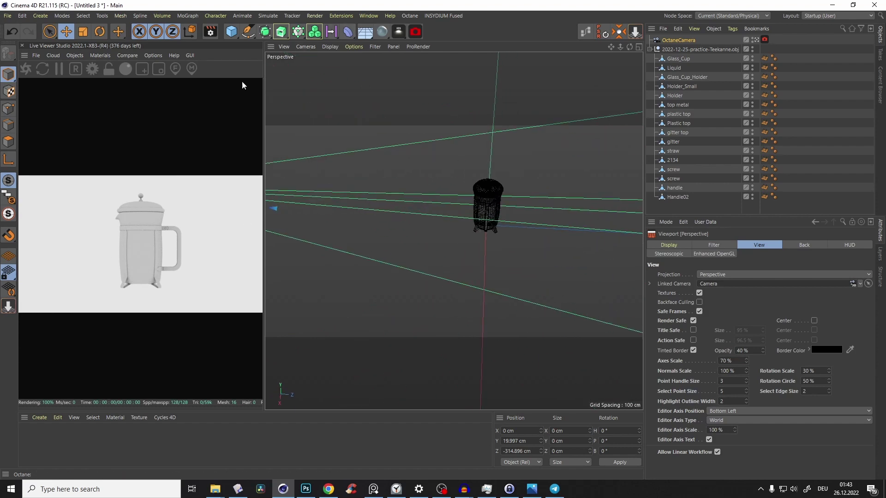
left_click_drag(230, 31, 321, 60)
left_click_drag(455, 220, 450, 243, "alt")
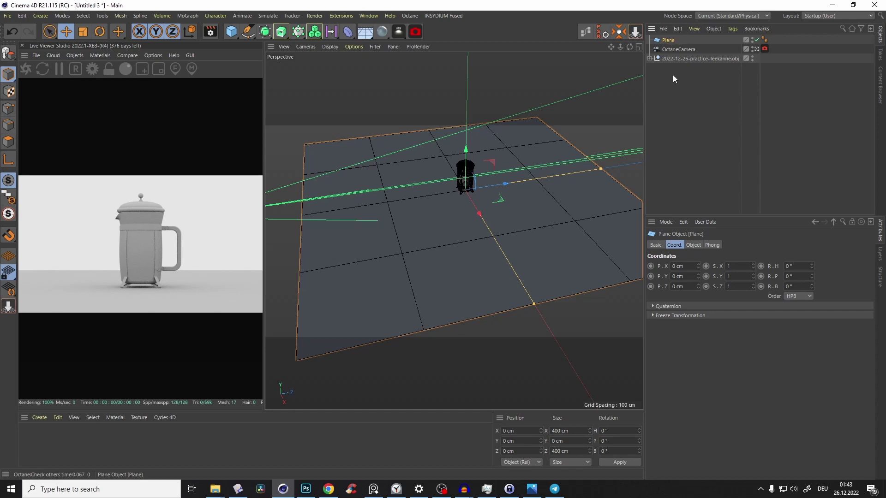
left_click(693, 245)
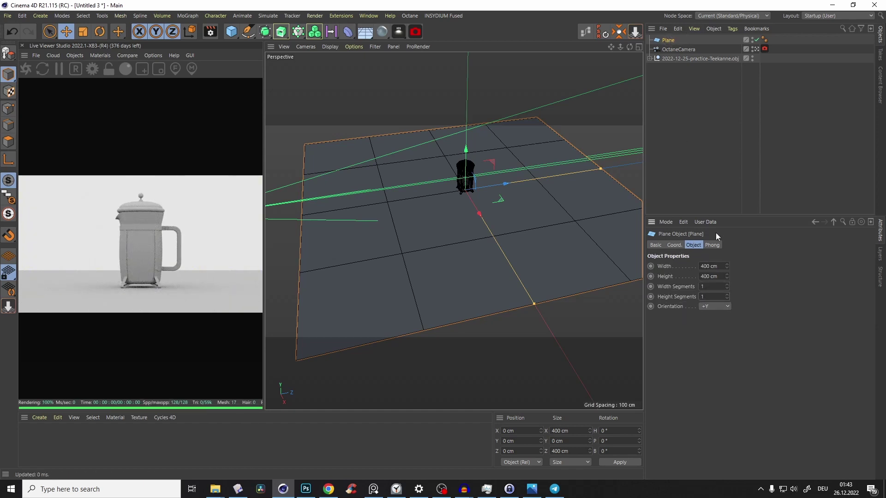
Step: Make the plane editable and extrude its edge behind the teapot upward to about 198 cm as a backdrop wall
key("c")
left_click(8, 125)
left_click(586, 158)
middle_click_drag(604, 146, 566, 160, "alt")
left_click_drag(577, 148, 598, 15, "ctrl")
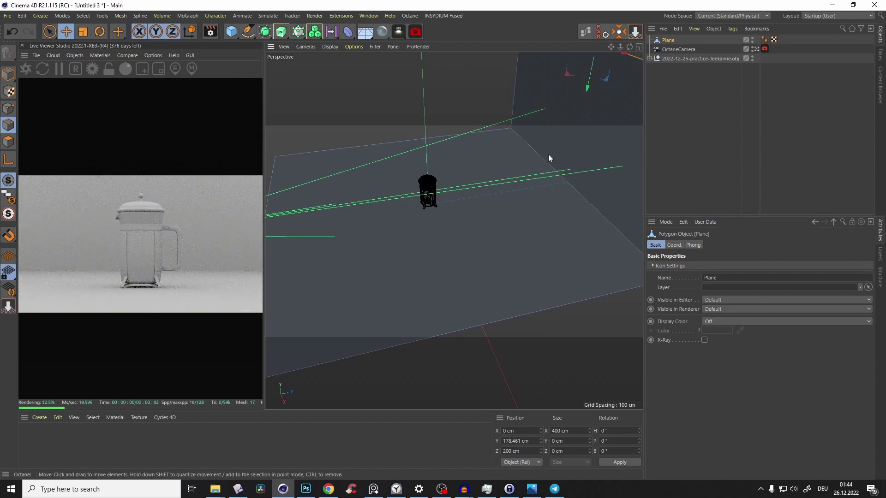
middle_click_drag(550, 152, 534, 176, "alt")
left_click_drag(570, 110, 573, 99)
mouse_move(533, 223)
right_mouse_down("alt")
mouse_move(536, 175)
mouse_move(531, 215)
right_mouse_up("alt")
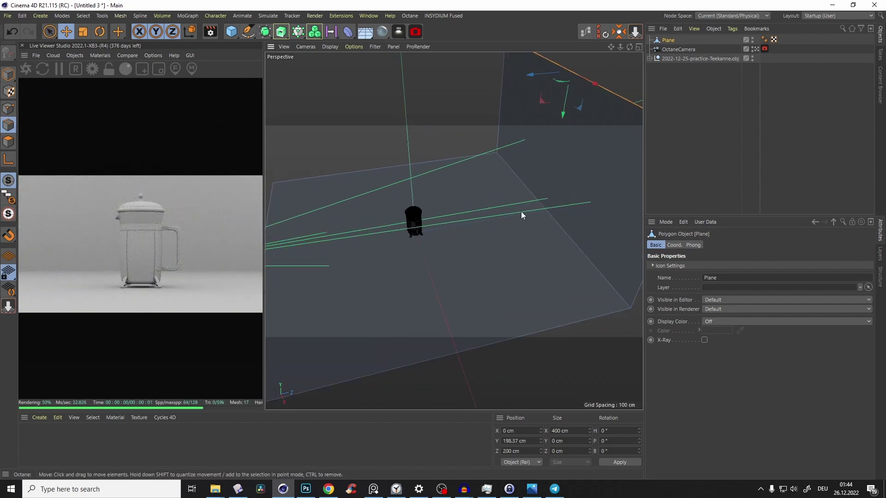
Step: Move the backdrop wall polygon toward the teapot to about 124.5 cm in Z
left_click(8, 74)
left_click(8, 142)
left_click_drag(556, 183, 477, 176)
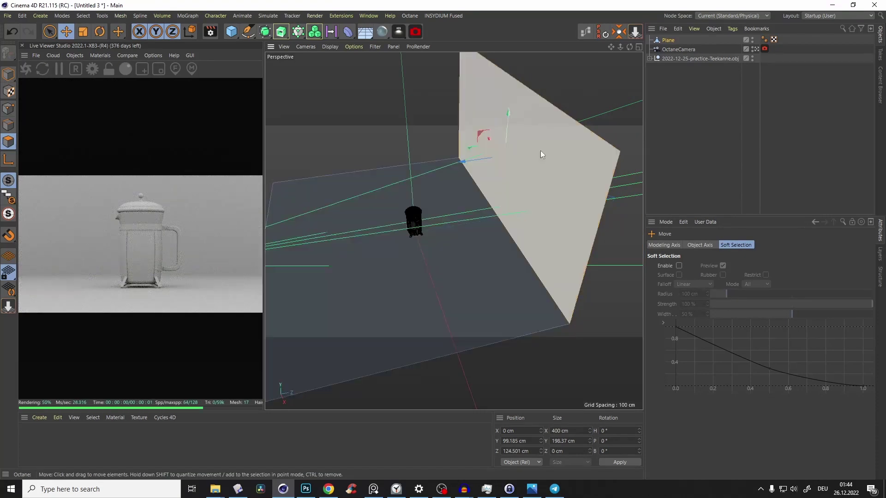
Step: Add a Bevel deformer to the plane with a 71 cm offset and 8 subdivisions to round the backdrop corner
left_click(670, 39)
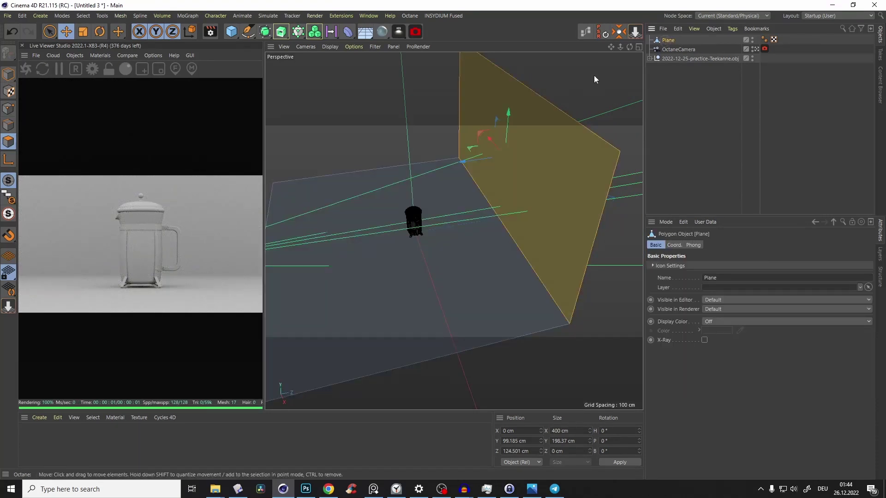
left_click(353, 31)
left_click(391, 168)
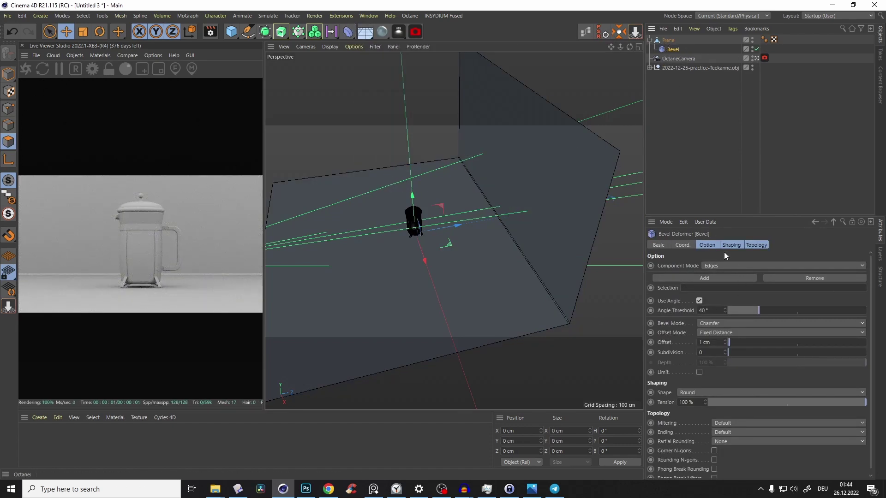
scroll(528, 231, "up", 2)
left_click_drag(726, 351, 719, 331)
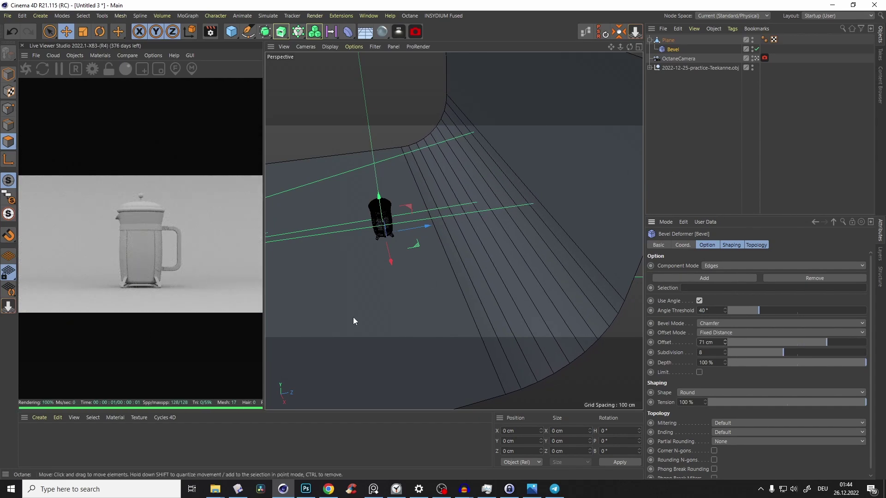
Step: Enlarge the live render view and save the scene to the Desktop as Untitled 3
left_click_drag(267, 192, 346, 192)
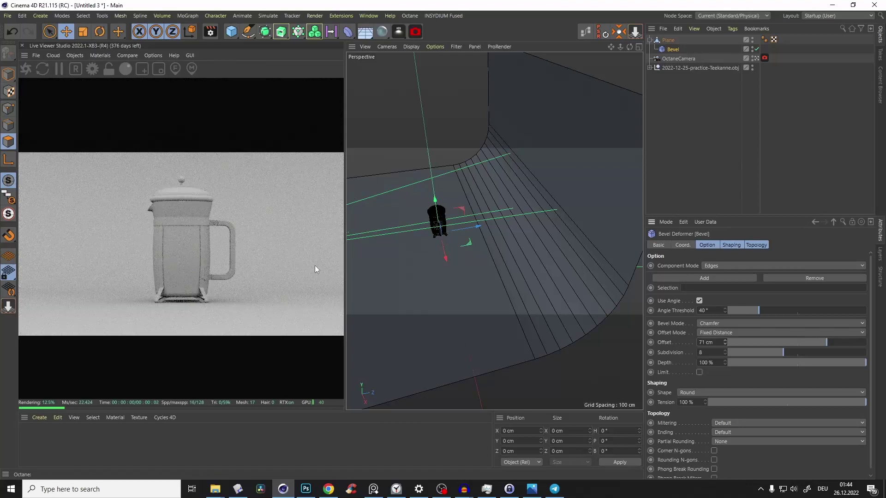
key("ctrl+s")
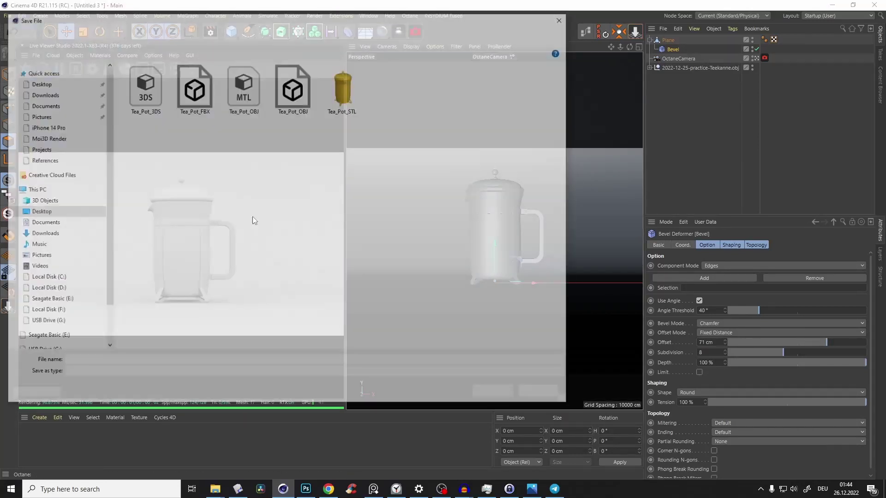
left_click(37, 82)
left_click(497, 394)
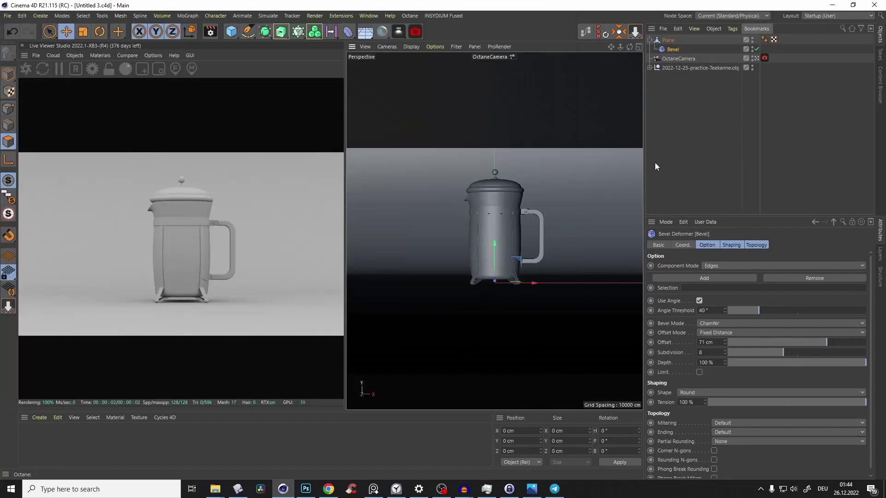
Step: Raise the OctaneCamera to a Y position of about 21.9 cm
left_click(677, 58)
left_click(712, 246)
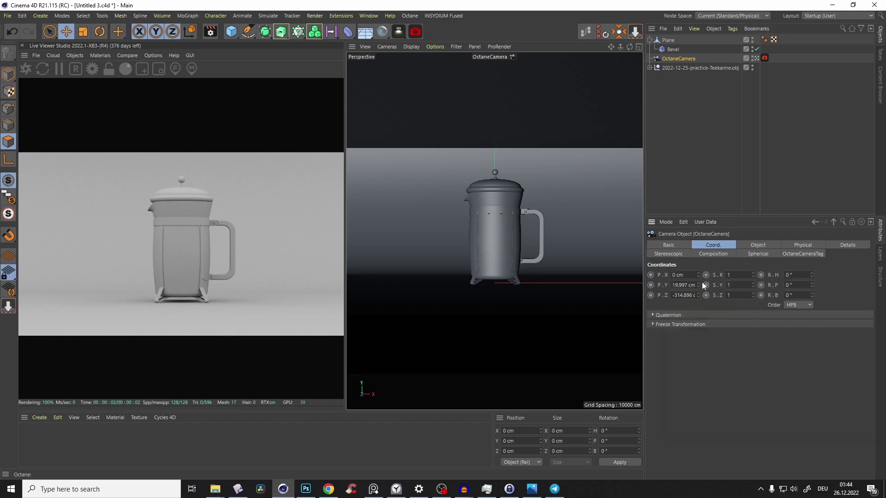
left_click_drag(699, 285, 704, 280)
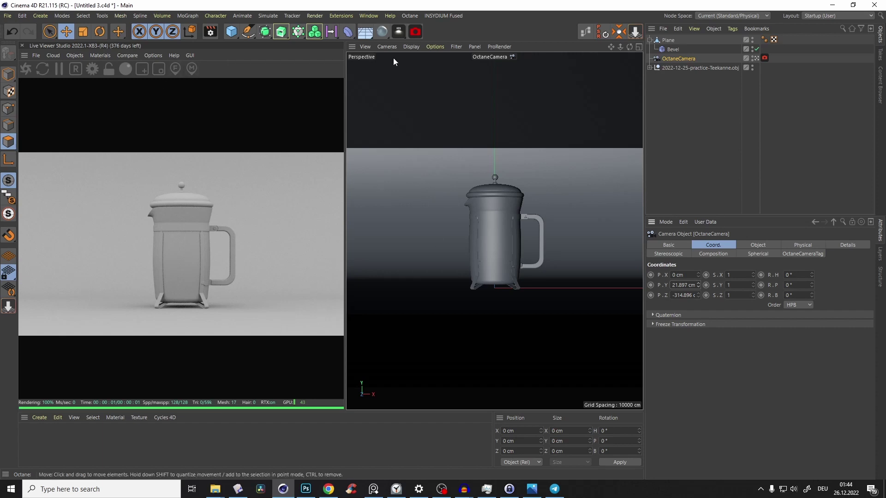
Step: Create an Octane Specular material named Glass and apply it to the teapot's Glass_Cup object
left_click(383, 35)
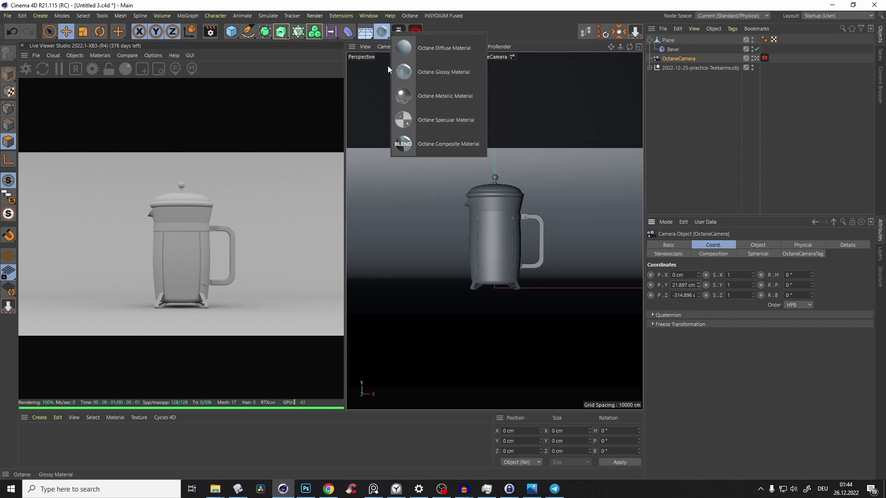
left_click(433, 123)
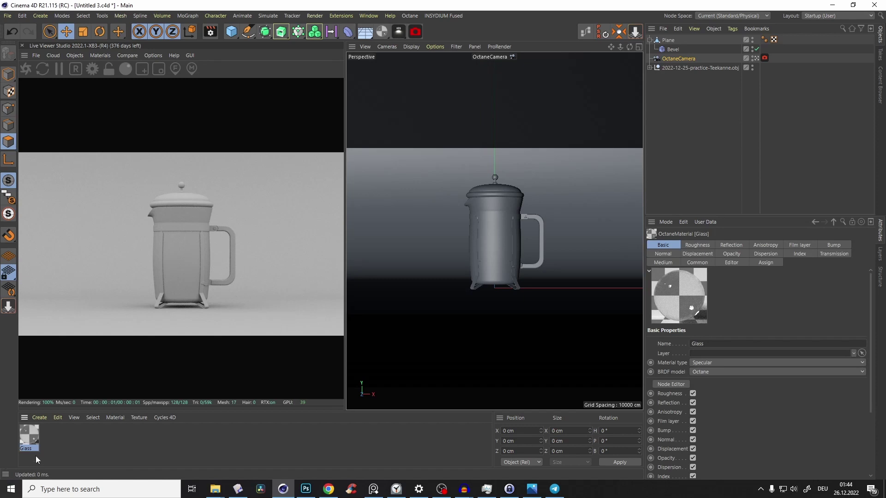
left_click_drag(499, 211, 498, 204)
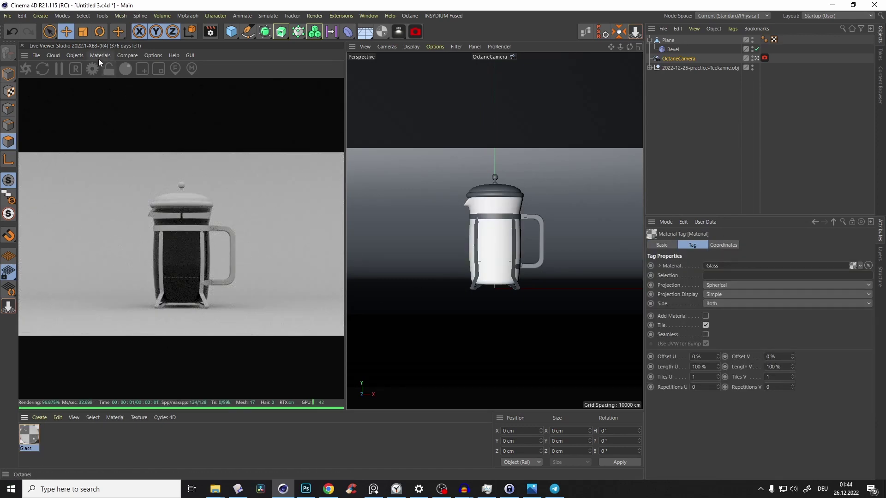
Step: Switch the Octane render kernel to Path tracing with 1000 max samples
left_click(92, 70)
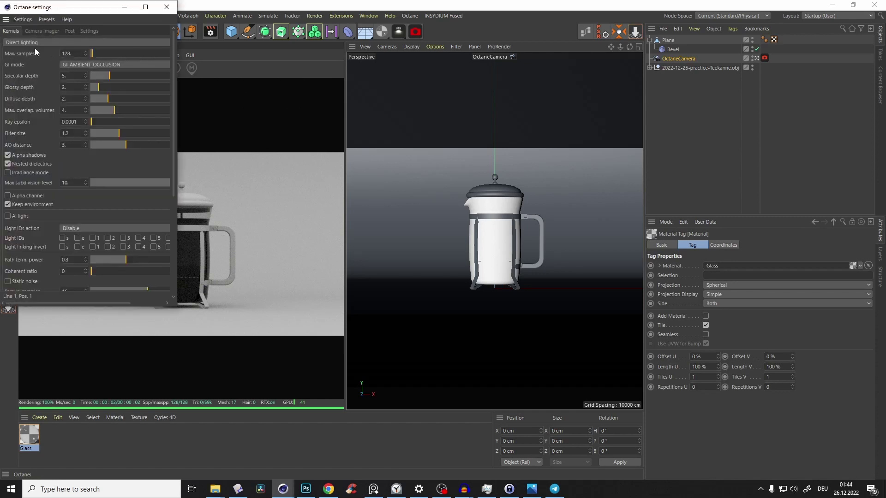
left_click(28, 42)
left_click(24, 73)
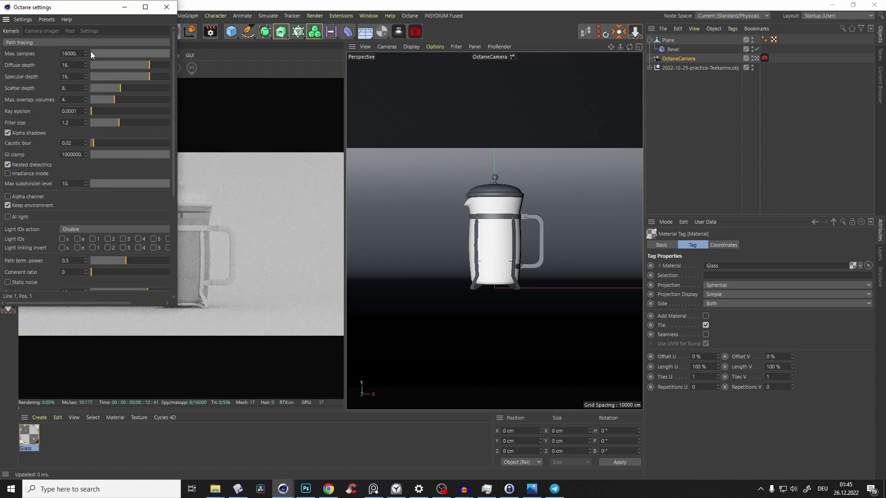
type("1000")
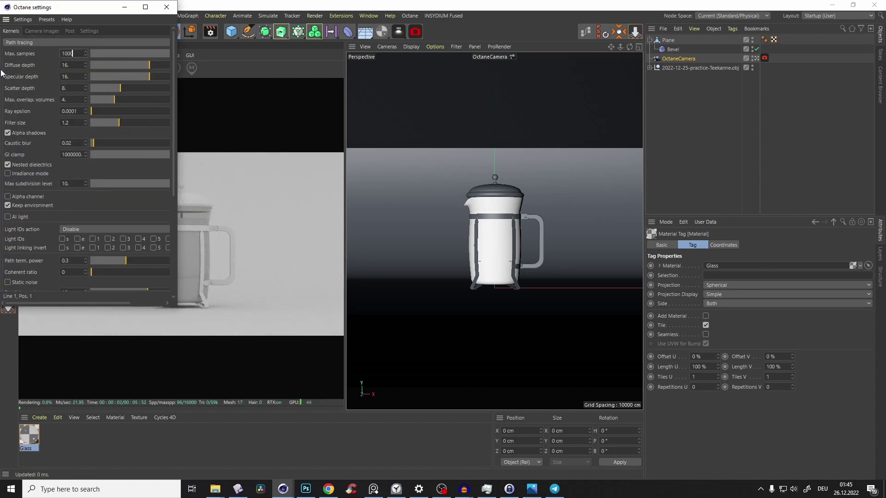
key("Return")
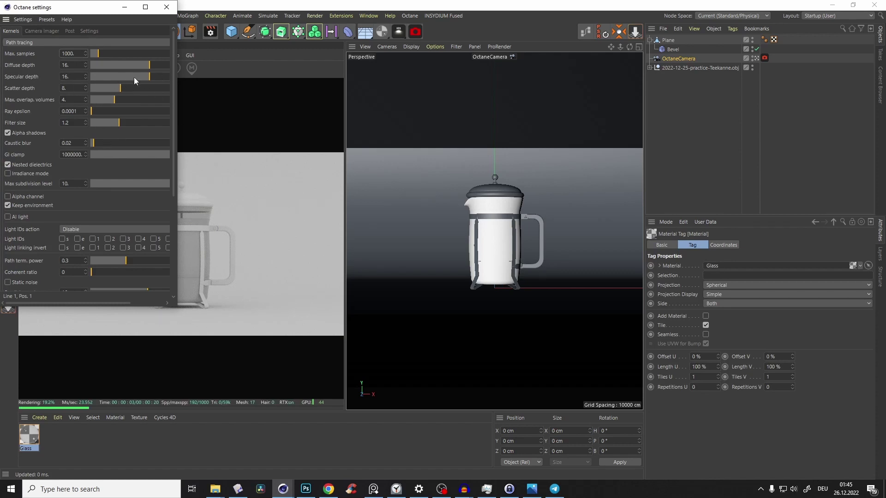
Step: Set the path tracing specular depth to 18, diffuse depth to 8 and scatter depth to 0
left_click_drag(153, 79, 157, 79)
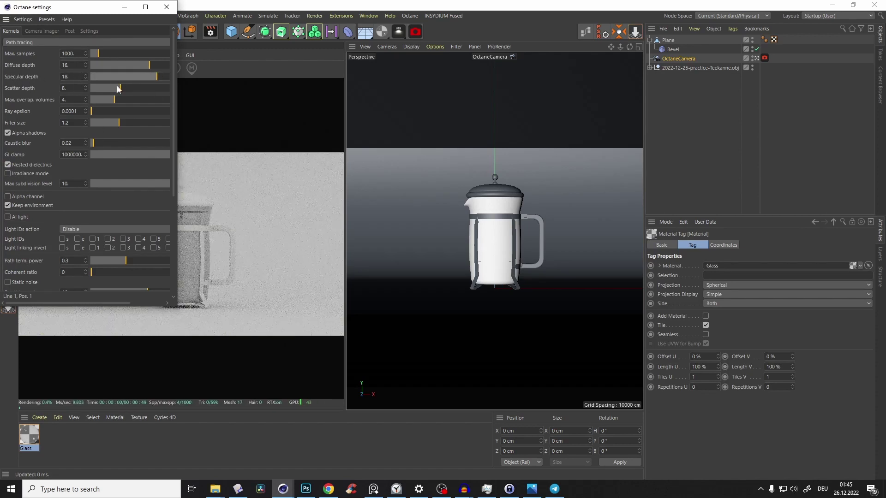
left_click(121, 65)
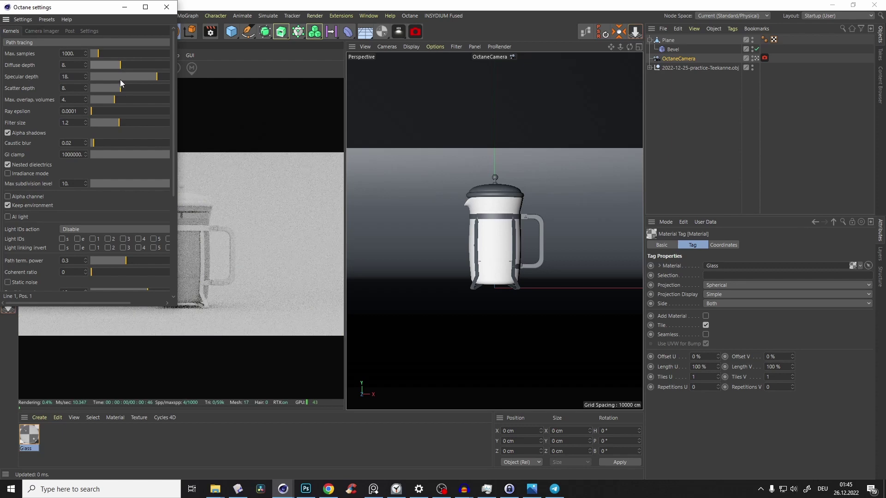
left_click_drag(101, 89, 85, 88)
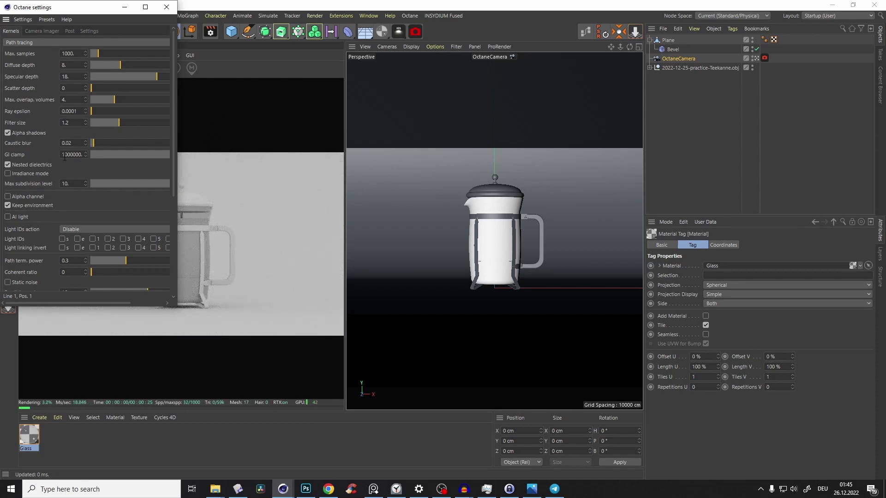
Step: Set the GI clamp to 10, enable adaptive sampling, and close the Octane settings
type("10")
key("Return")
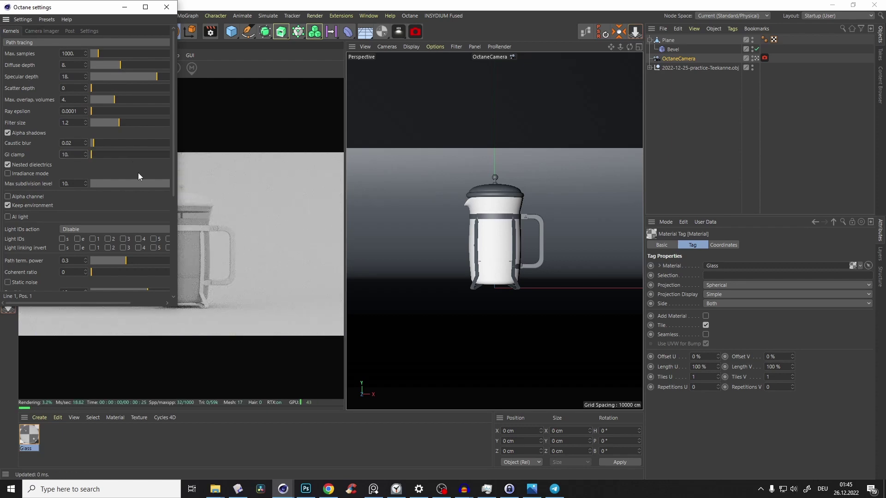
scroll(173, 179, "down", 1)
scroll(172, 179, "down", 5)
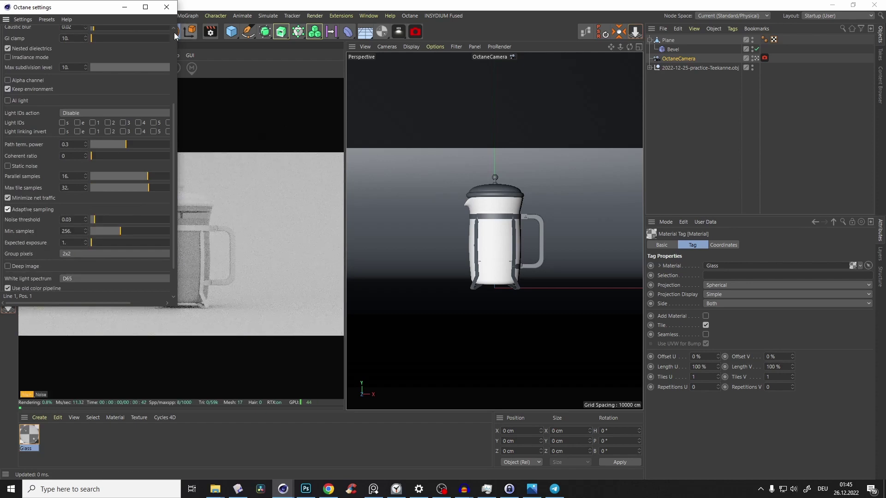
left_click(166, 7)
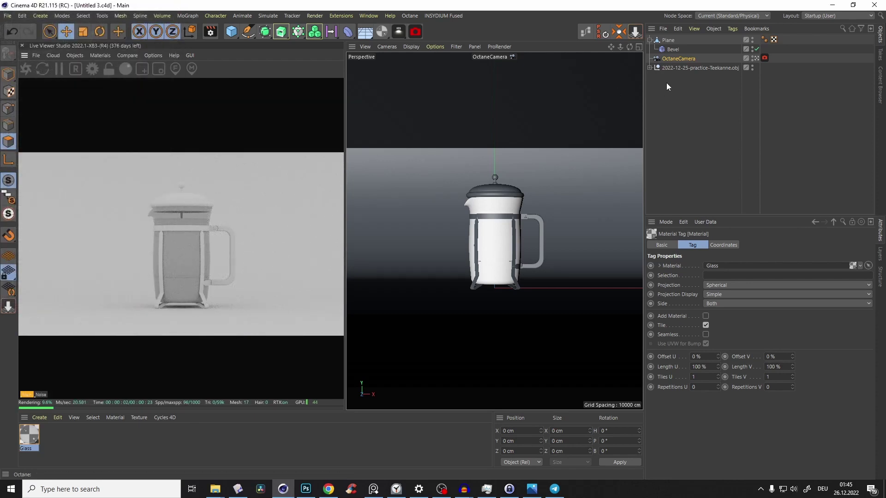
Step: Expand the teapot object's parts and duplicate the Glass material, naming the copy Liquid
left_click(650, 67)
left_click_drag(29, 436, 46, 446, "ctrl")
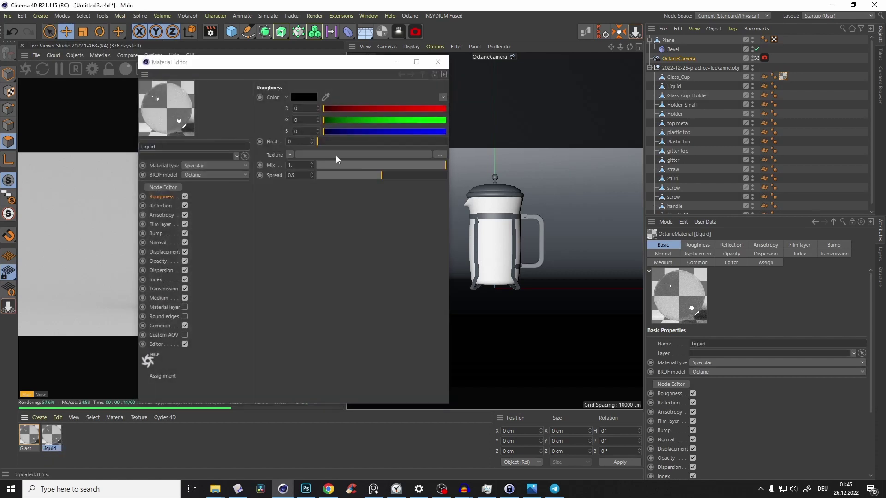
left_click(438, 62)
Step: Try moving the Liquid object down out of the teapot and undo the move
left_click(674, 86)
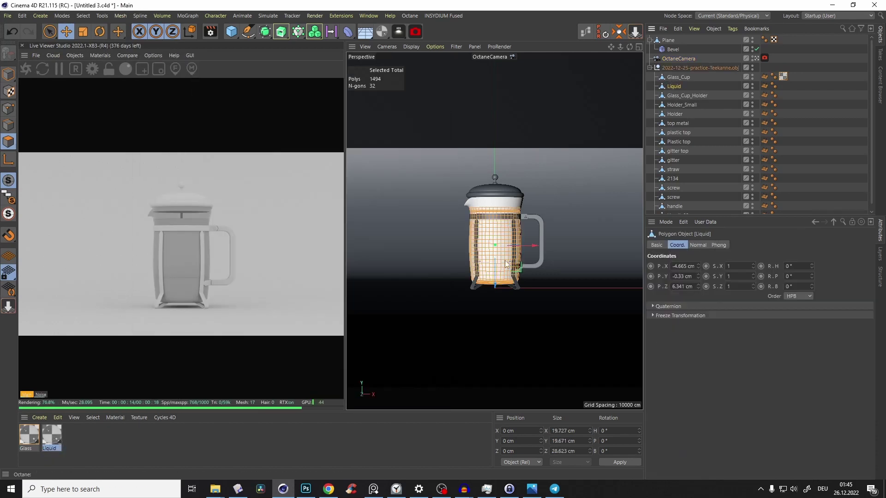
left_click(8, 74)
left_click_drag(497, 246, 506, 283)
key("ctrl+z")
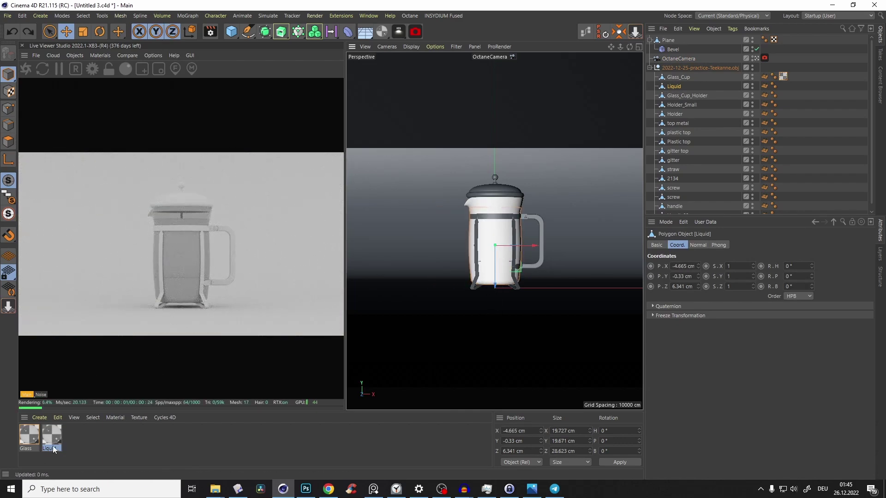
Step: Apply the Liquid material to the Liquid object
left_click_drag(677, 89, 678, 88)
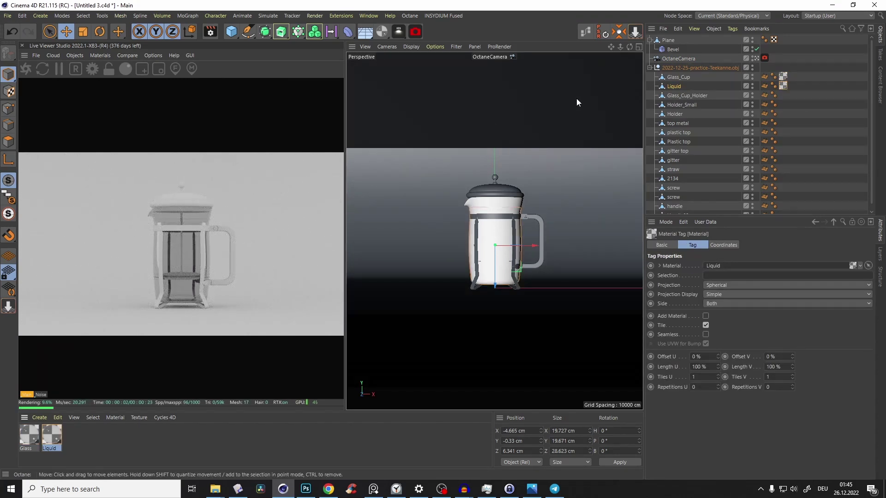
left_click(676, 87)
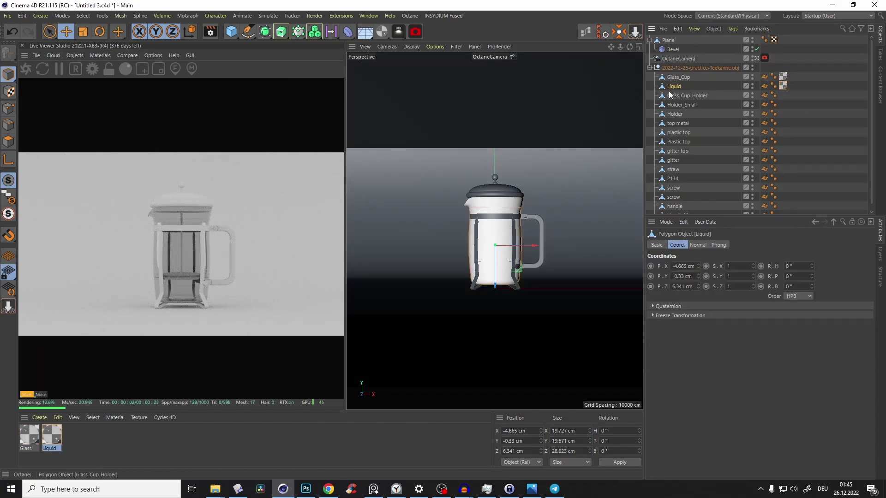
Step: Open the Liquid material in the Octane Node Editor and connect an RGB spectrum node to its Transmission input
left_click(585, 31)
left_click_drag(322, 181, 390, 241)
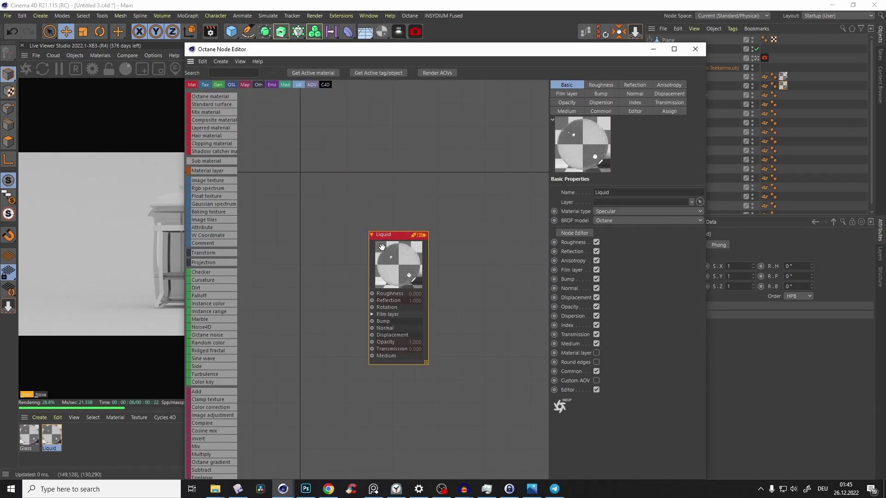
left_click_drag(429, 56, 449, 52)
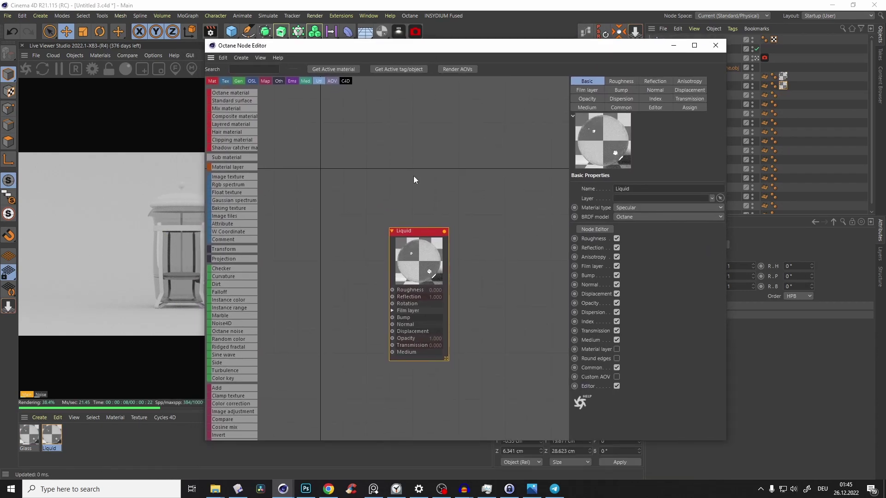
left_click_drag(415, 202, 415, 192)
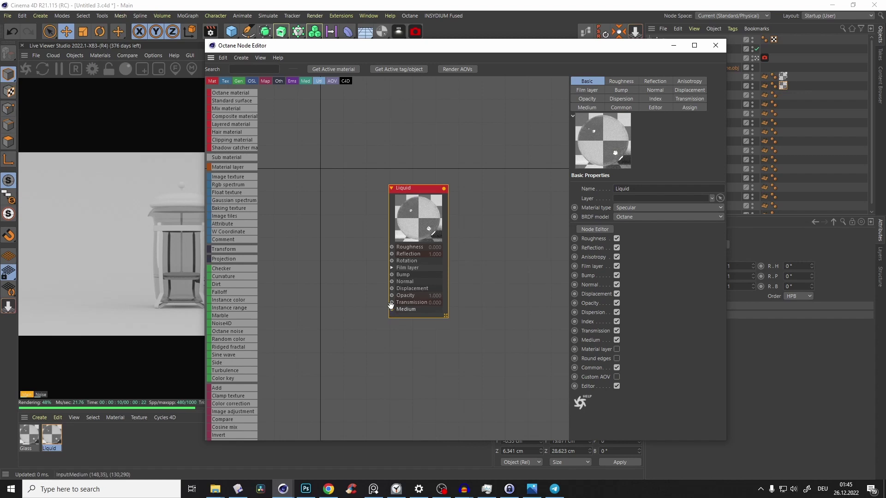
left_click_drag(392, 303, 384, 298)
left_click(406, 287)
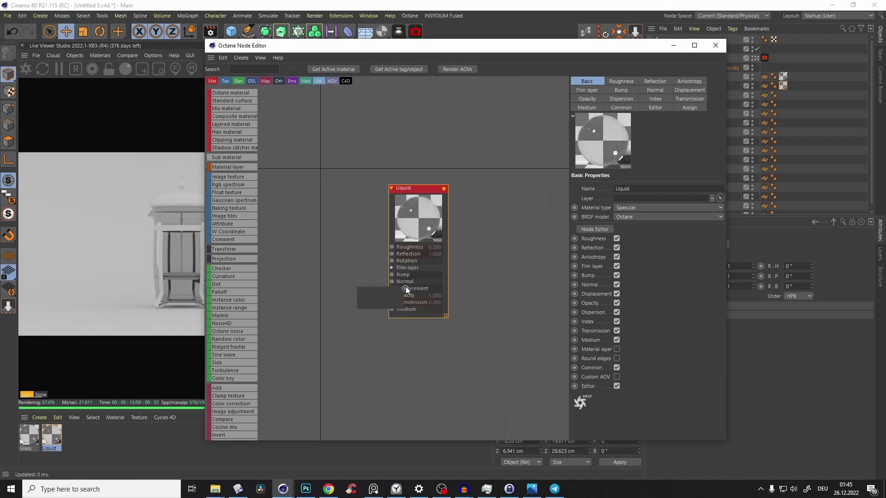
left_click_drag(432, 45, 577, 46)
left_click_drag(514, 292, 487, 283)
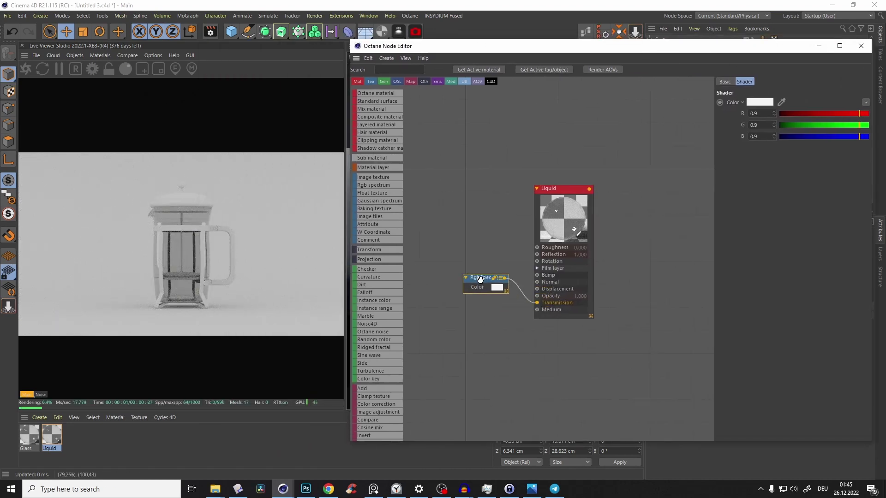
Step: Set the RGB spectrum color to light green with hue 90° and saturation 18%, and put the node editor away
left_click(496, 288)
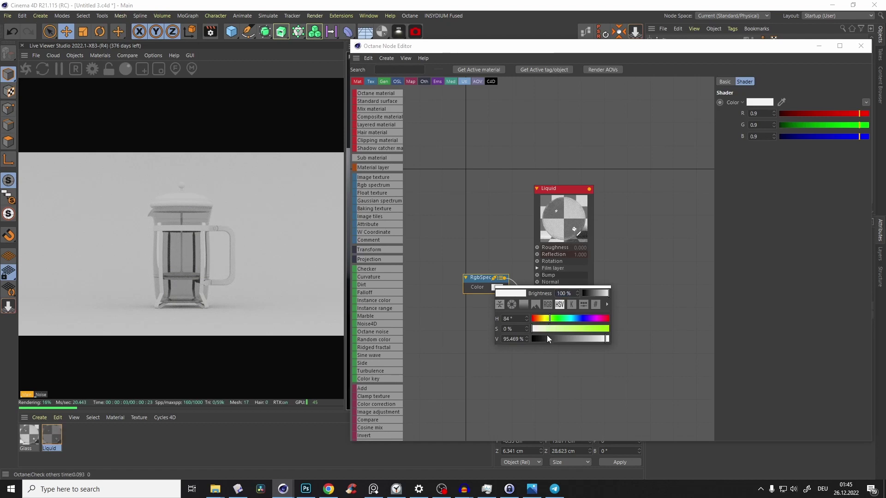
left_click_drag(552, 319, 546, 334)
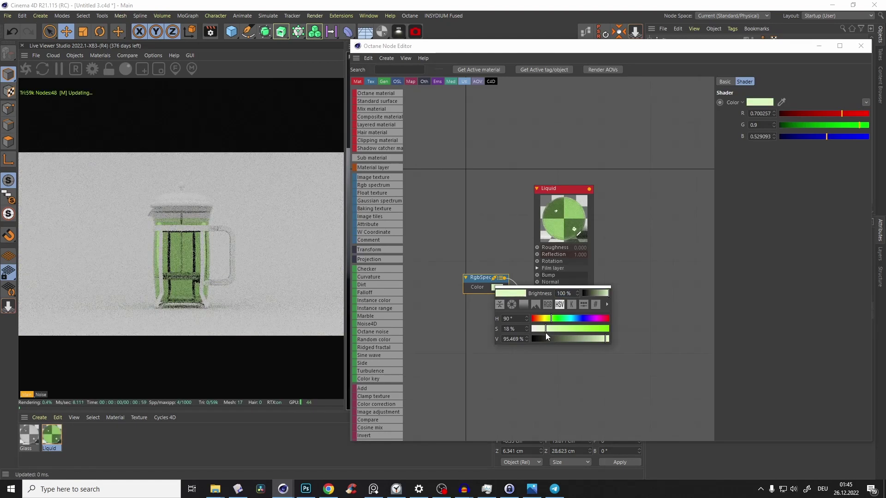
left_click(620, 210)
left_click(819, 48)
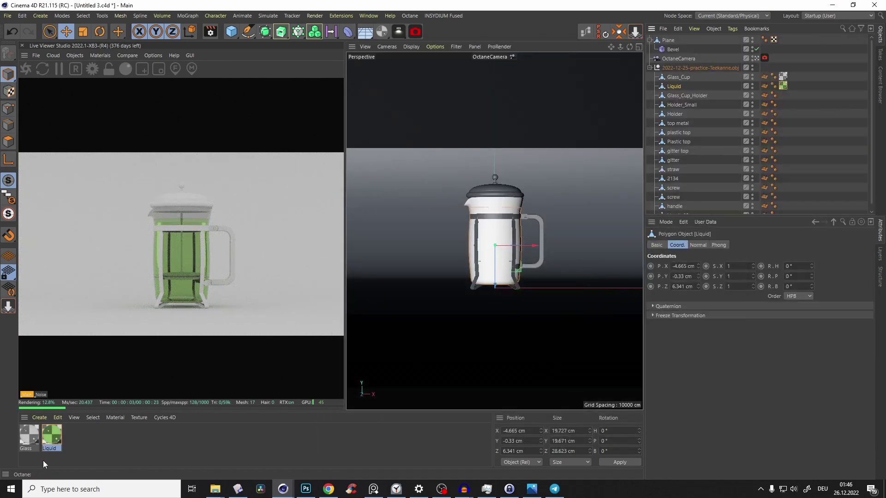
Step: Open the Glass material in the Octane Node Editor, turn on Affect alpha in its common settings, and put the editor away
left_click(37, 446)
left_click(585, 34)
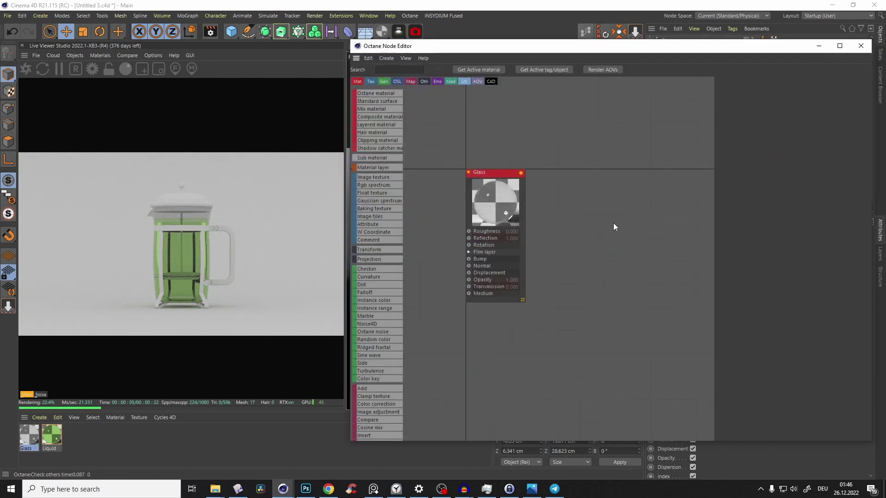
left_click(505, 206)
left_click(781, 109)
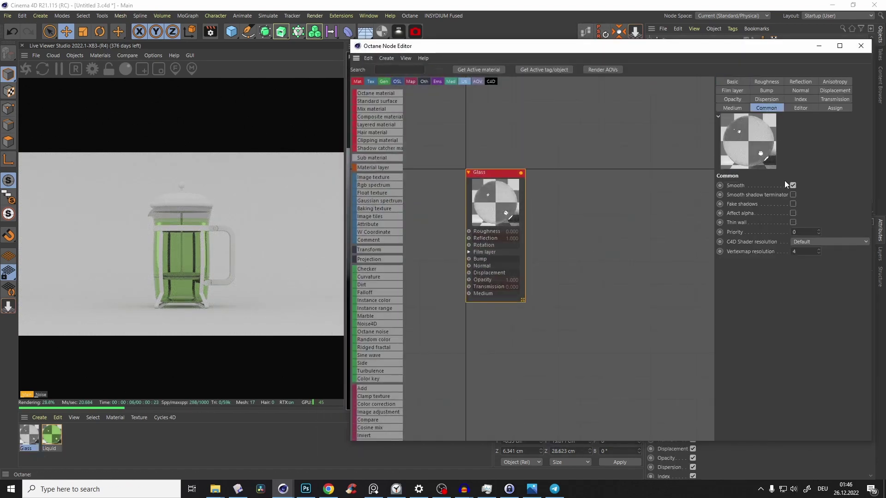
left_click(792, 213)
left_click(820, 46)
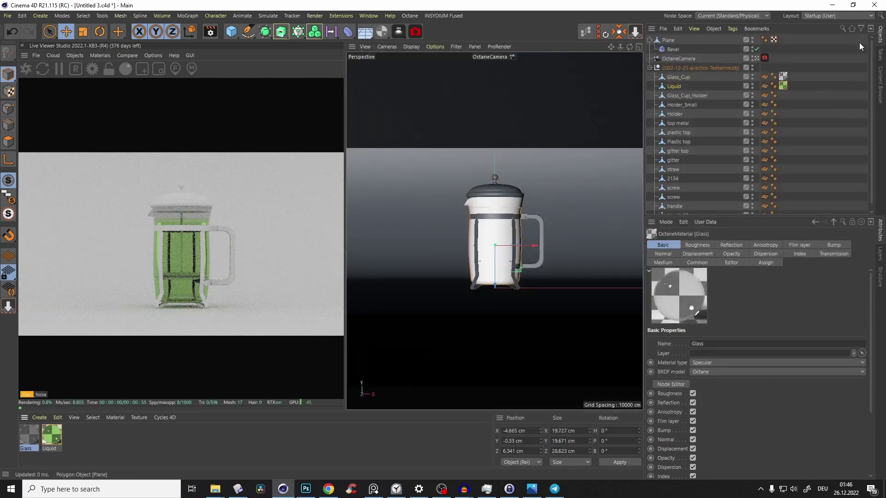
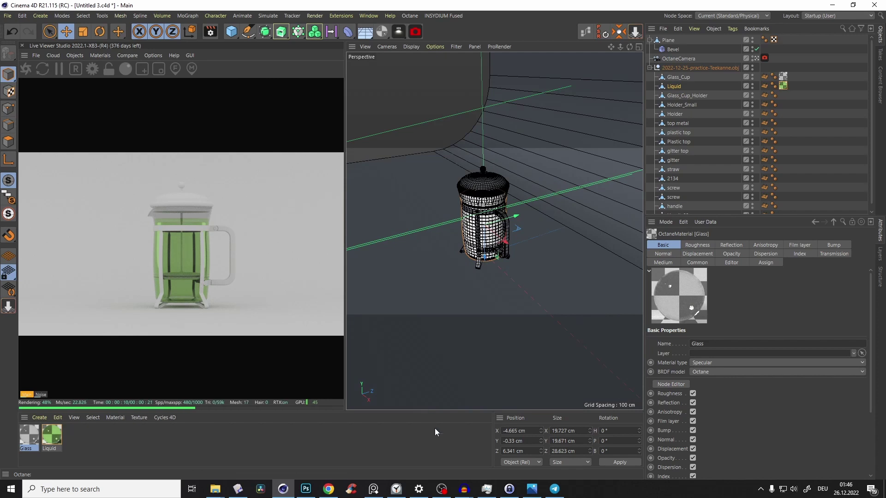
Step: Check the reference image teekanne0000.jpg in the photo viewer and create an Octane Metallic material named Metall
left_click(532, 489)
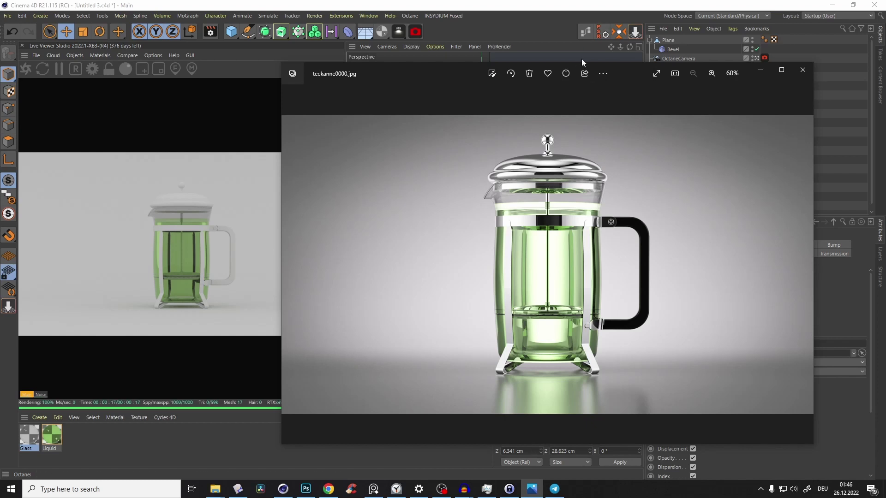
left_click(760, 70)
left_click_drag(384, 32, 446, 104)
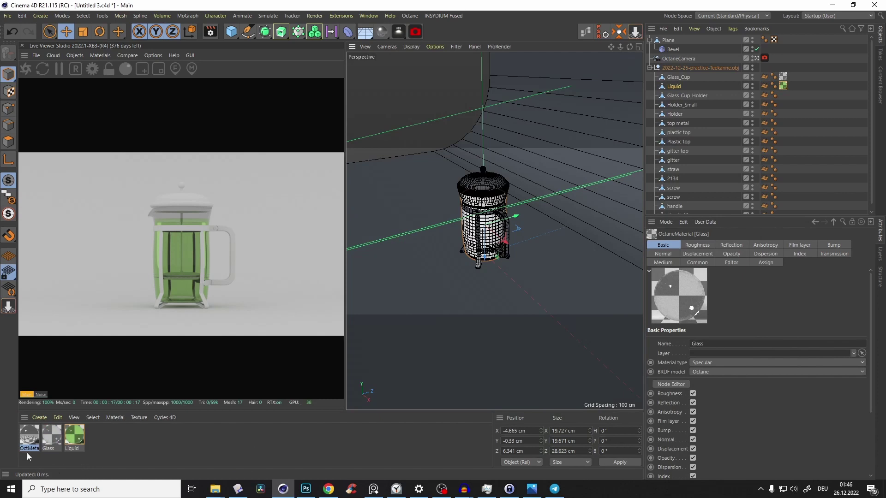
left_click(29, 448)
type("Metall")
key("Return")
Step: Hide the Liquid and Glass_Cup objects in the viewport and the render to expose the teapot's inner parts
scroll(494, 205, "up", 5)
left_click_drag(494, 206, 518, 198, "alt")
middle_click_drag(518, 198, 462, 229, "alt")
scroll(540, 194, "up", 2)
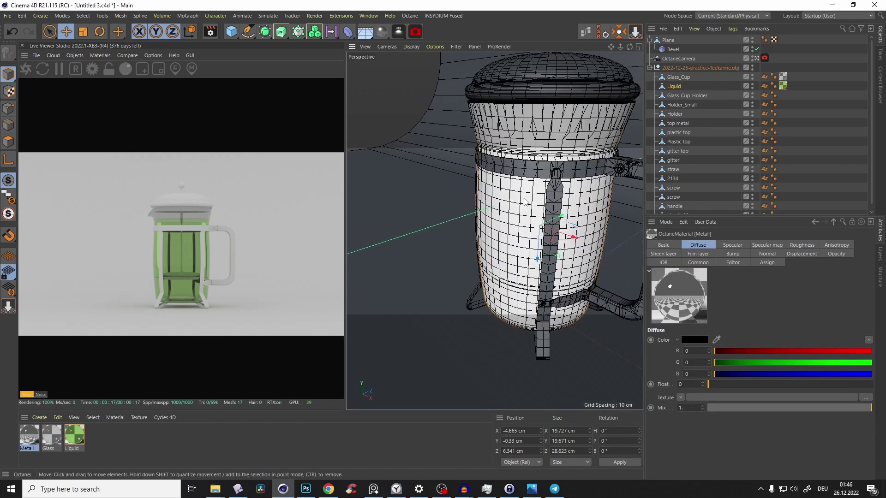
left_click(522, 204)
left_click(681, 87)
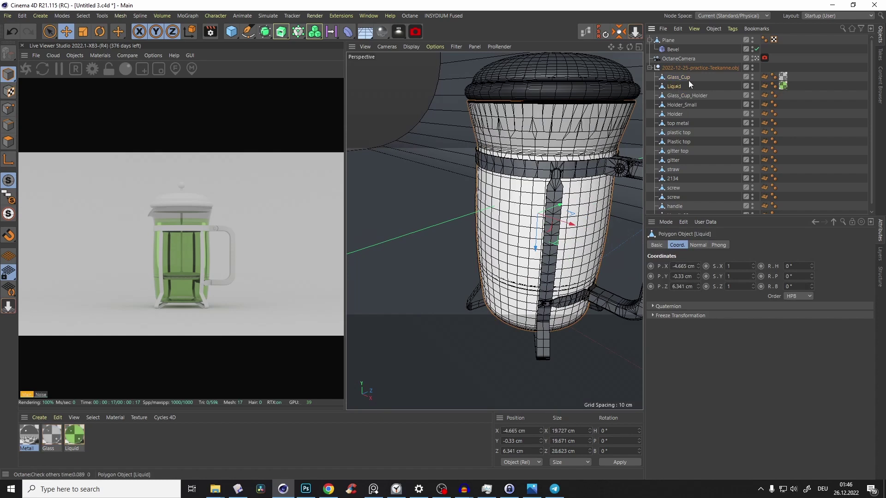
double_click(752, 86, "alt")
double_click(752, 75, "alt")
Step: Apply the Metall material to the gitter top, gitter and Glass_Cup_Holder objects
left_click_drag(555, 168, 523, 244, "alt")
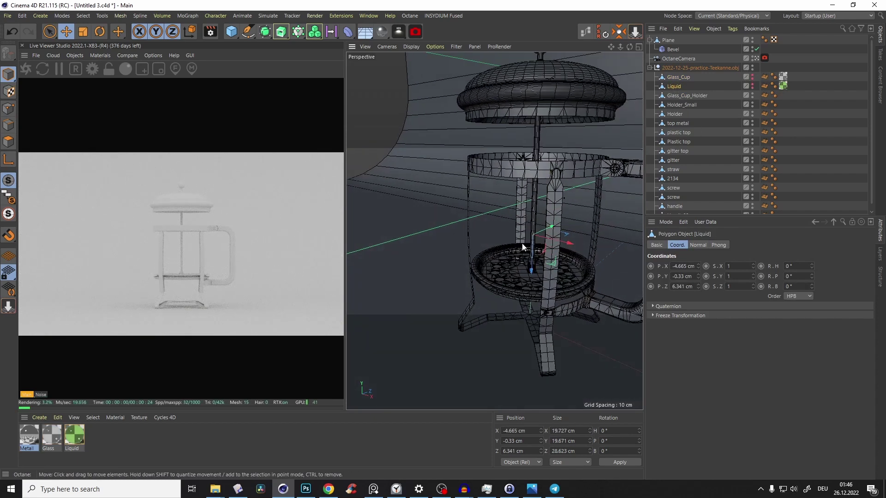
scroll(524, 257, "up", 6)
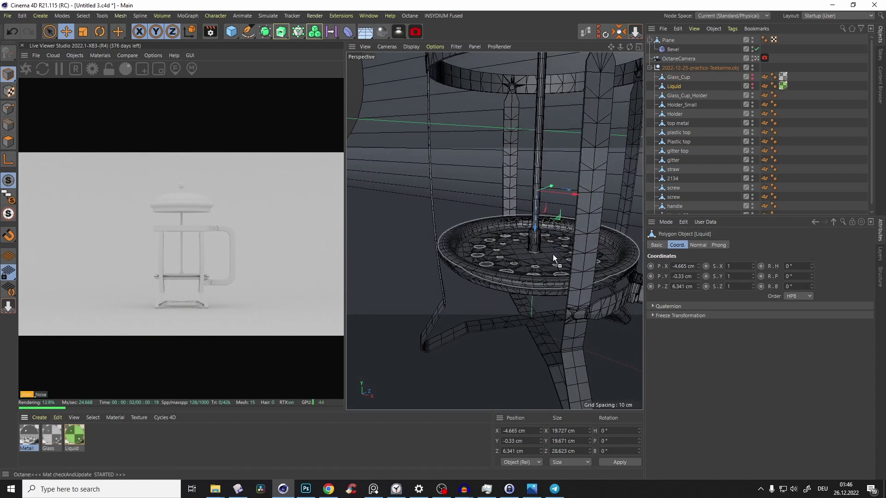
left_click_drag(552, 254, 556, 261)
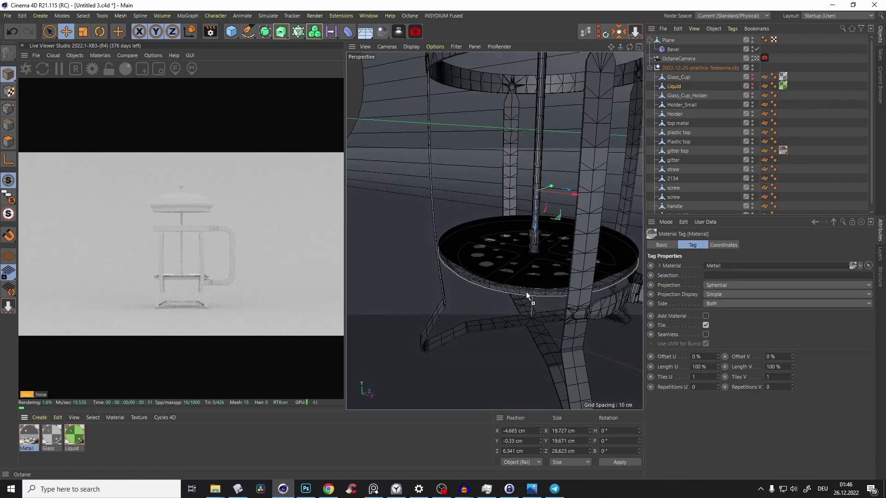
left_click_drag(526, 291, 526, 292)
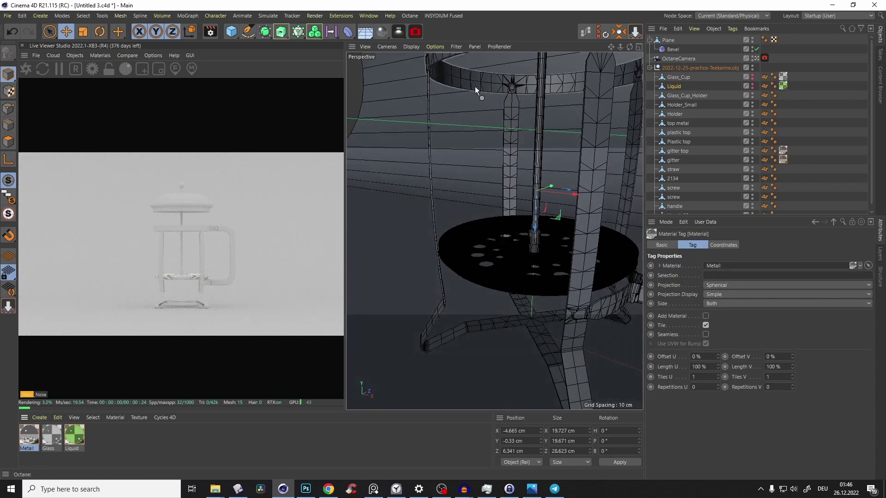
left_click_drag(475, 87, 474, 87)
Step: Apply the Metall material to the top metal lid, the straw rod and the two screws
scroll(445, 147, "down", 6)
left_click_drag(22, 433, 398, 225)
middle_click_drag(400, 226, 428, 220, "alt")
left_click_drag(29, 434, 471, 286)
left_click_drag(531, 281, 541, 244, "alt")
scroll(541, 245, "up", 5)
left_click_drag(29, 435, 522, 238)
left_click_drag(522, 237, 349, 237, "alt")
left_click_drag(29, 435, 559, 254)
left_click_drag(558, 255, 531, 206, "alt")
scroll(531, 207, "down", 3)
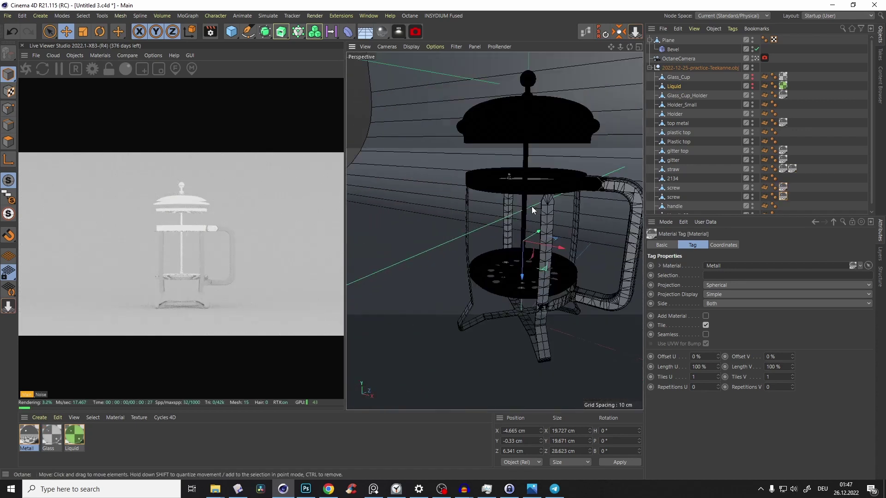
Step: Create an Octane Glossy material and name it Plastic
left_click(383, 31)
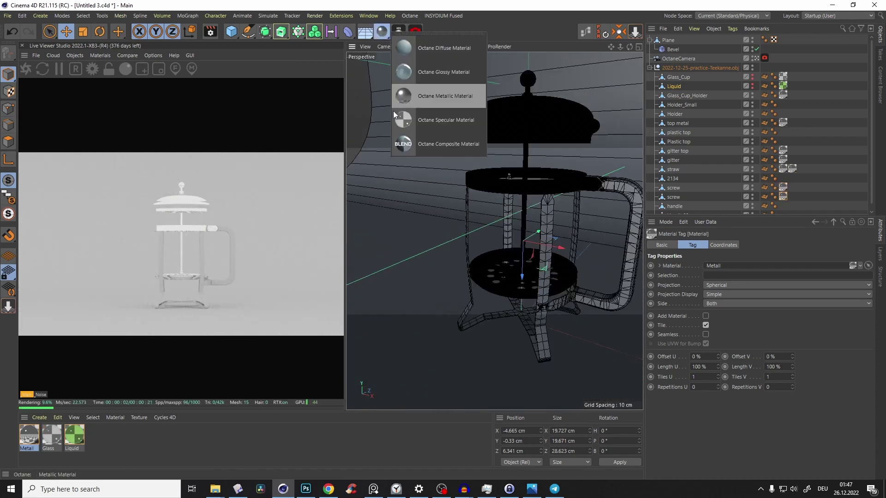
left_click(435, 76)
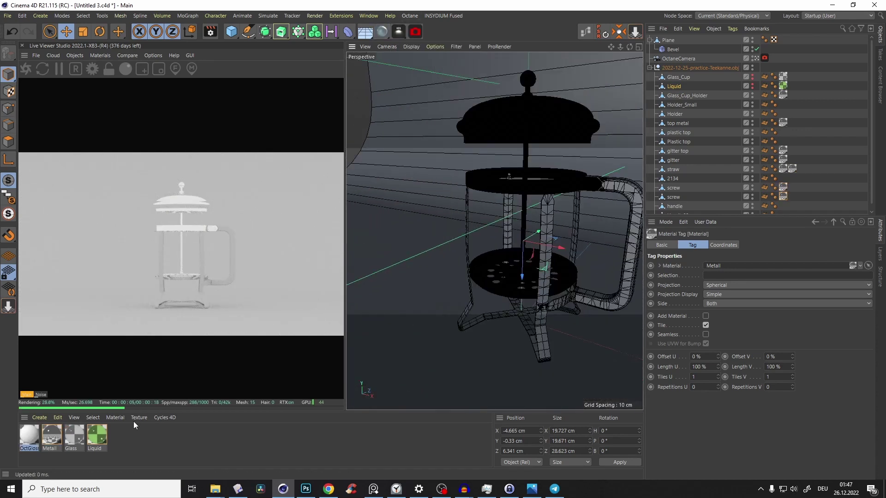
left_click(31, 449)
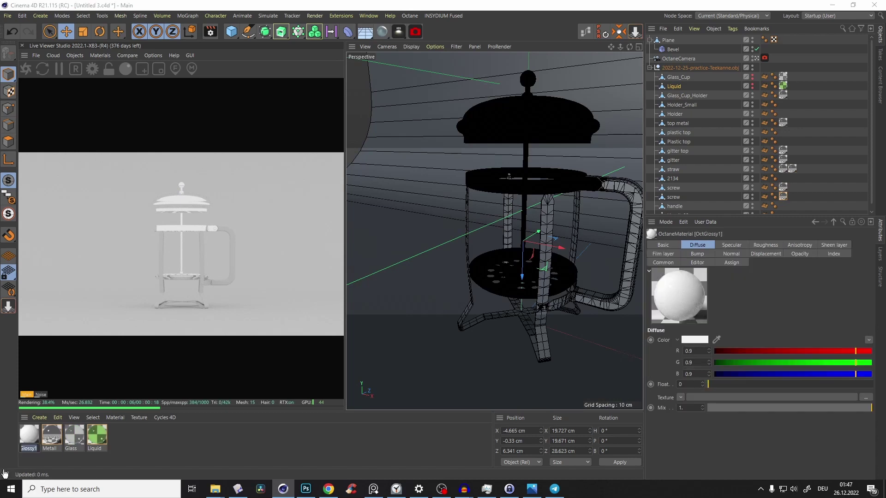
type("Plastic")
key("Return")
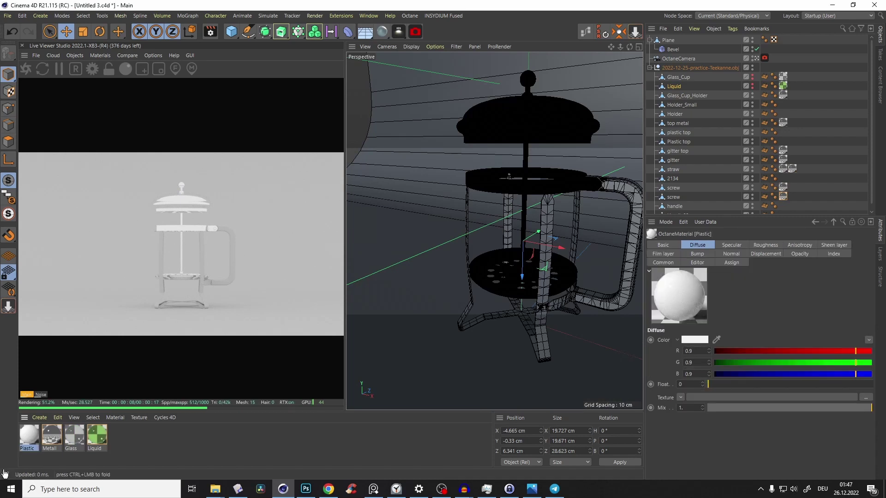
Step: Apply the Plastic material to the handle and the adjoining handle part
left_click_drag(34, 438, 614, 188)
left_click_drag(614, 188, 556, 215, "alt")
scroll(556, 214, "up", 5)
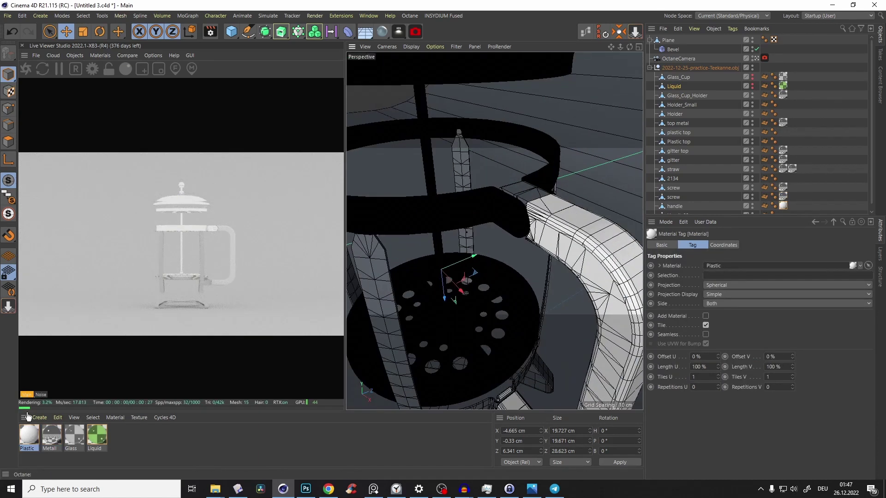
left_click_drag(29, 437, 533, 190)
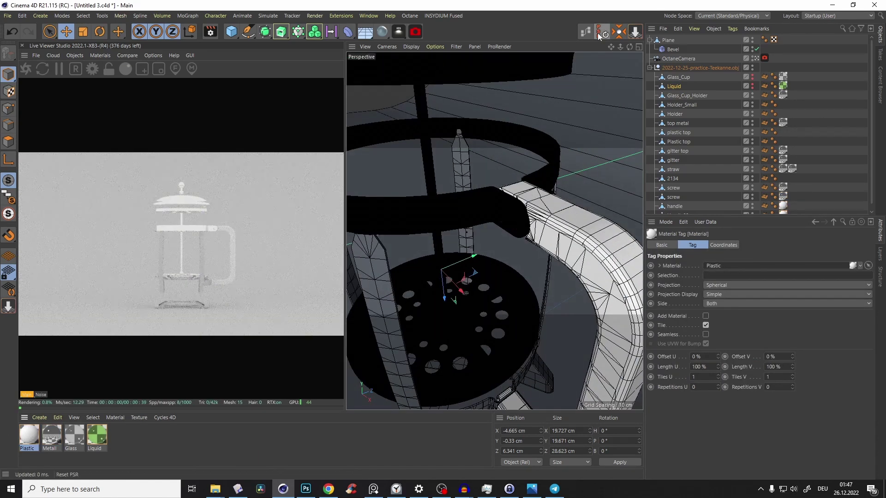
Step: Set the Plastic material's diffuse color to near-black with a value of 9% in the Octane Node Editor, and put the editor away
left_click(586, 32)
left_click_drag(314, 222, 352, 235)
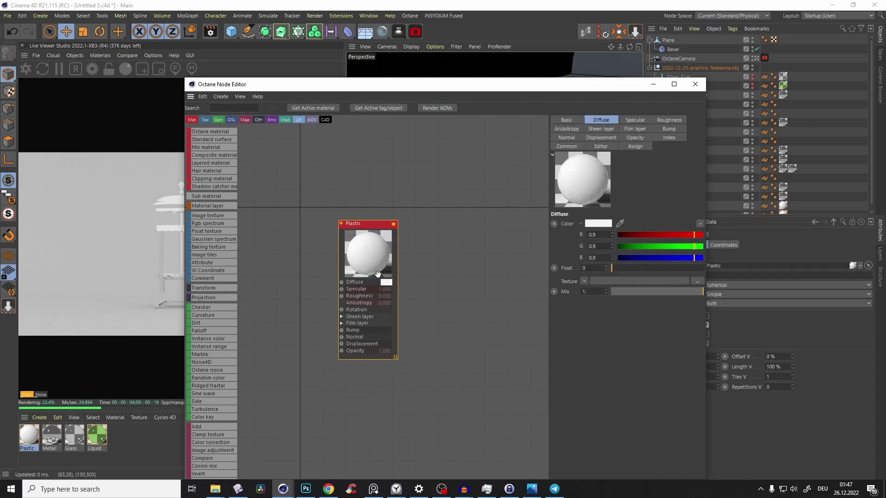
left_click(386, 282)
left_click(427, 329)
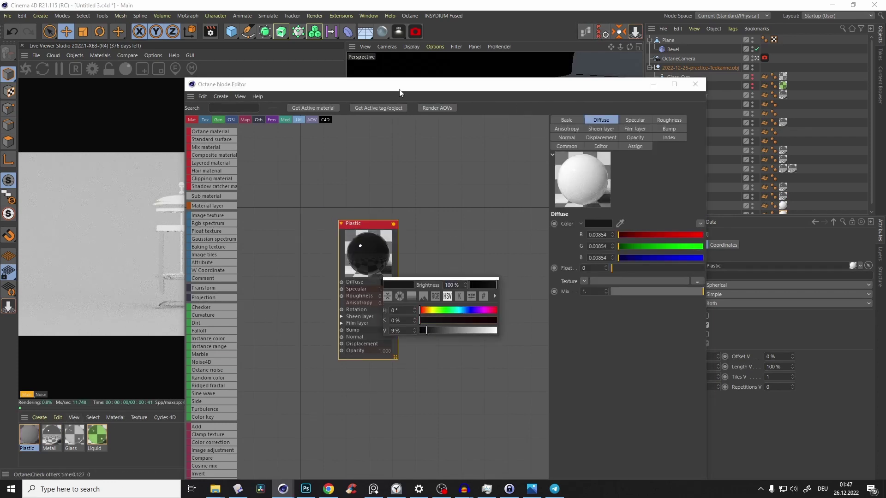
left_click_drag(403, 85, 501, 68)
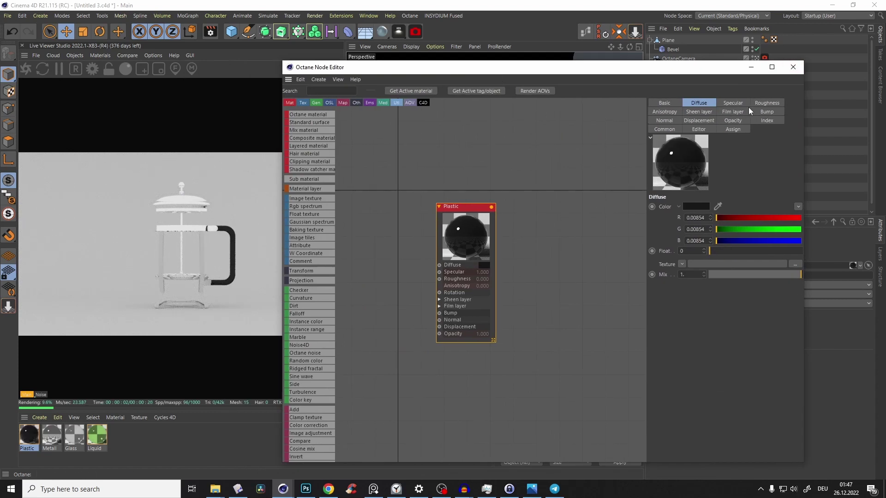
left_click(767, 103)
left_click(751, 67)
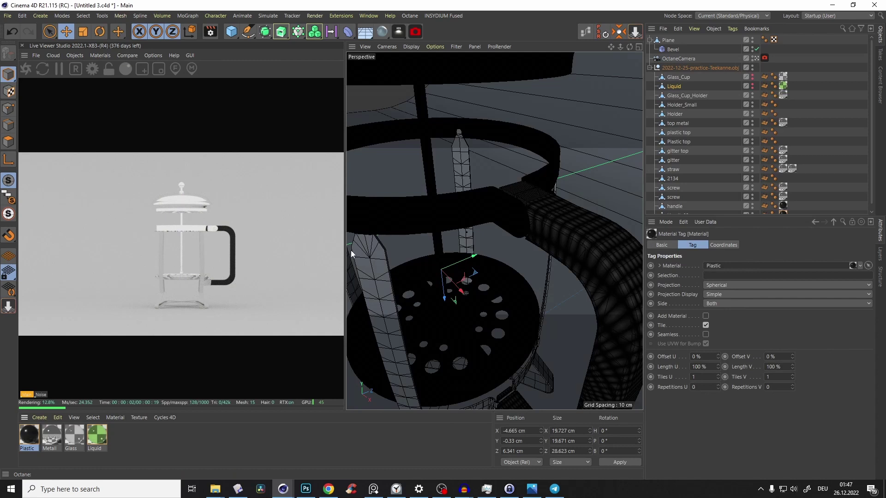
Step: Apply the Metall material to the Holder legs, then unhide Glass_Cup and Liquid and return to the camera framing
scroll(406, 308, "down", 6)
left_click_drag(406, 310, 468, 255, "alt")
scroll(481, 249, "up", 4)
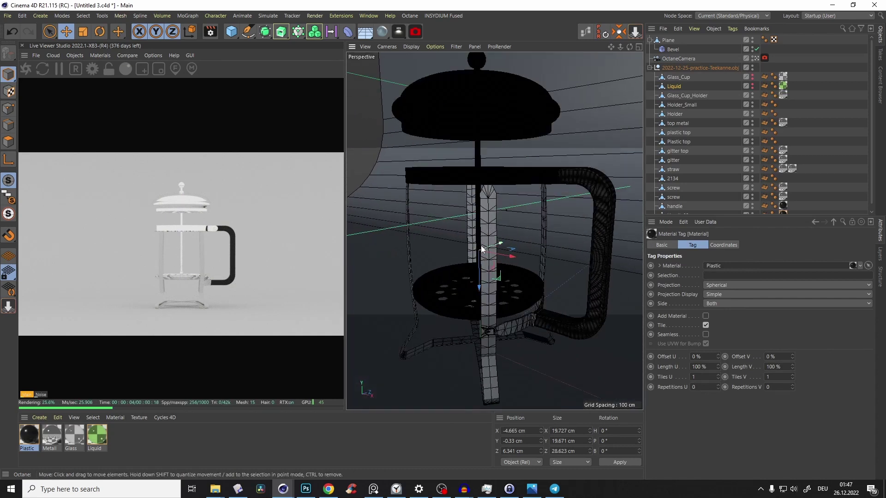
scroll(481, 249, "up", 1)
left_click(52, 437)
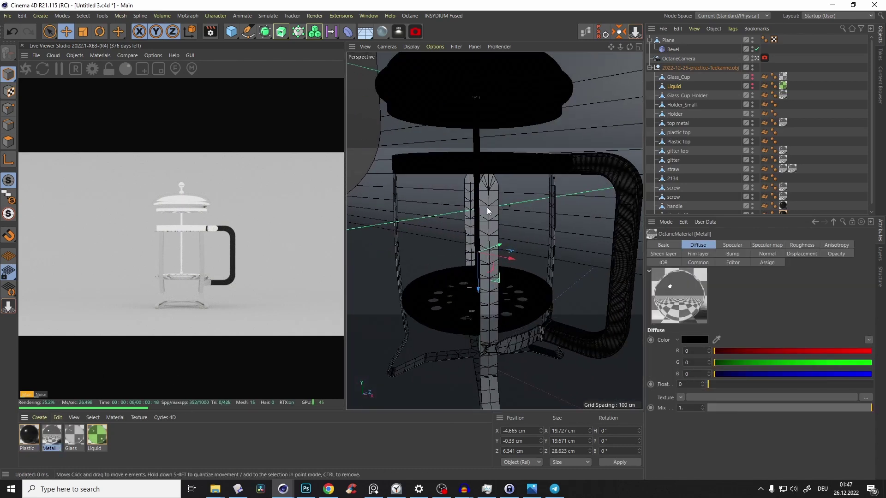
left_click_drag(51, 442, 492, 210)
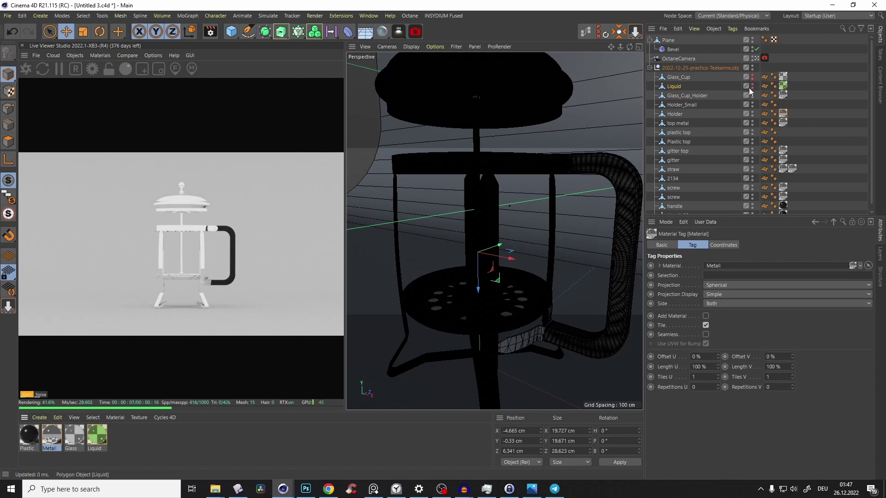
left_click_drag(752, 78, 752, 88, "alt")
key("ctrl+shift+z")
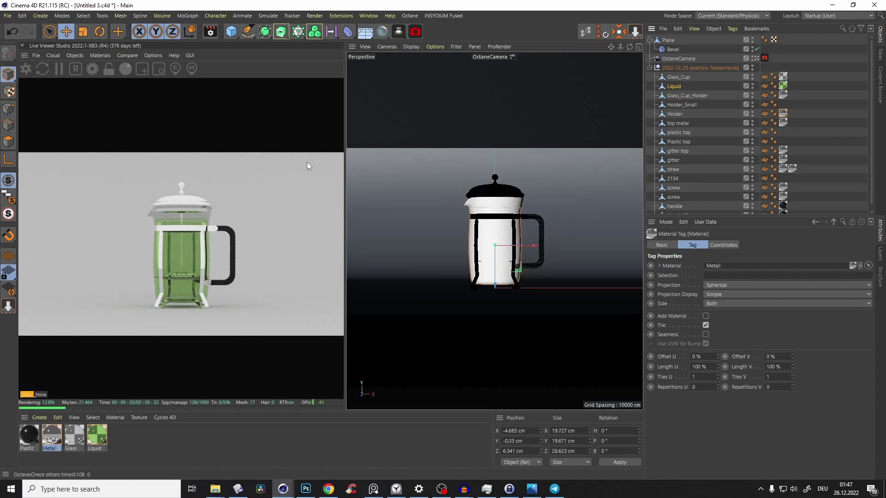
Step: Create an Octane Glossy material named BD and apply it to the backdrop Plane
left_click(386, 33)
left_click(439, 76)
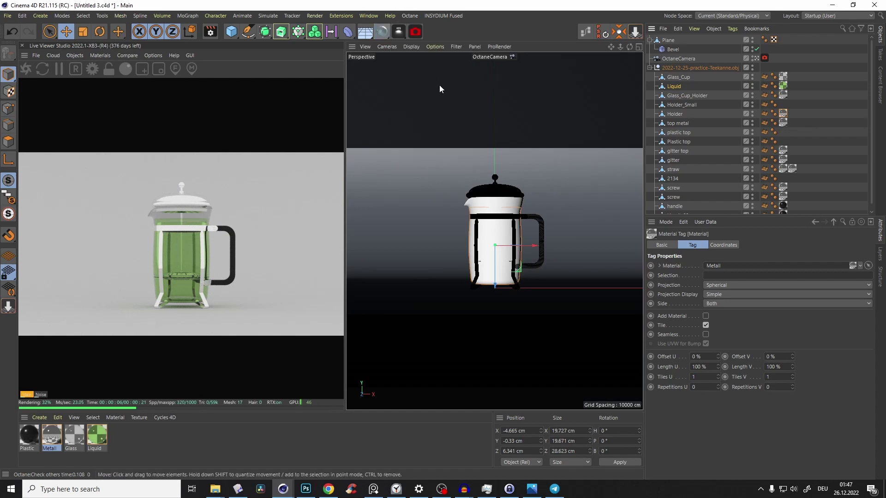
left_click(31, 448)
double_click(29, 449)
type("BD")
key("Return")
left_click_drag(29, 436, 406, 280)
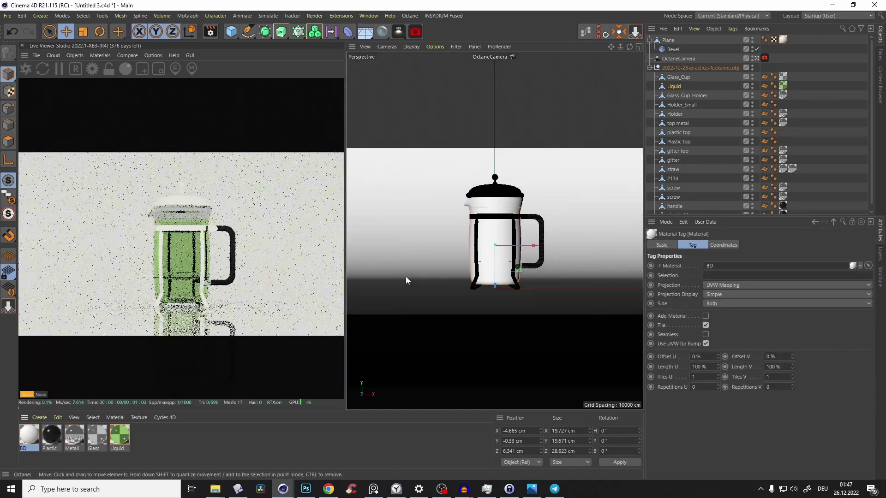
Step: Set the BD material's diffuse color to a mid grey with a value of 63% in the Octane Node Editor, and close the editor
double_click(32, 435)
left_click(442, 252)
left_click(532, 303)
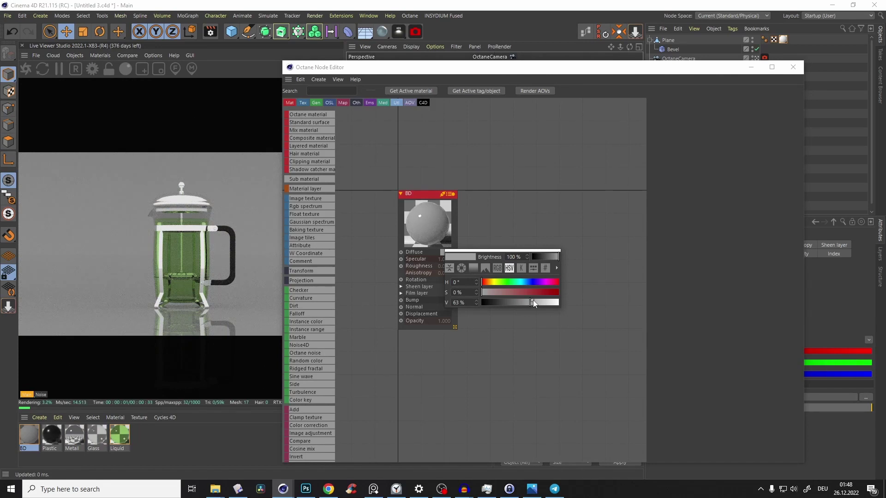
left_click(793, 67)
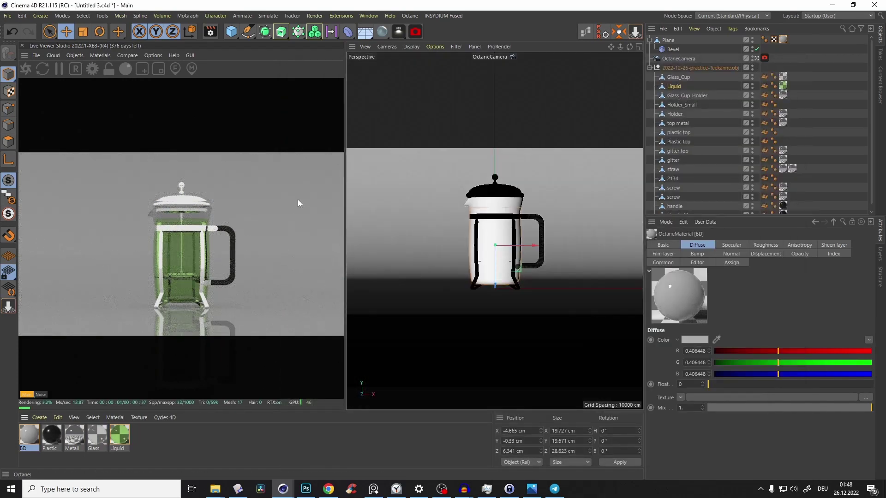
Step: Collapse the teapot's object hierarchy and add an Octane HDRI environment to the scene
left_click(650, 68)
left_click(73, 54)
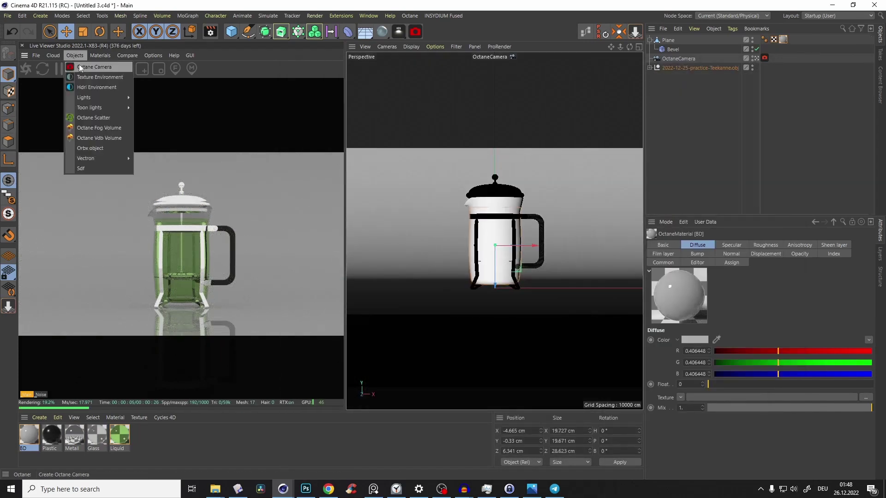
left_click(89, 87)
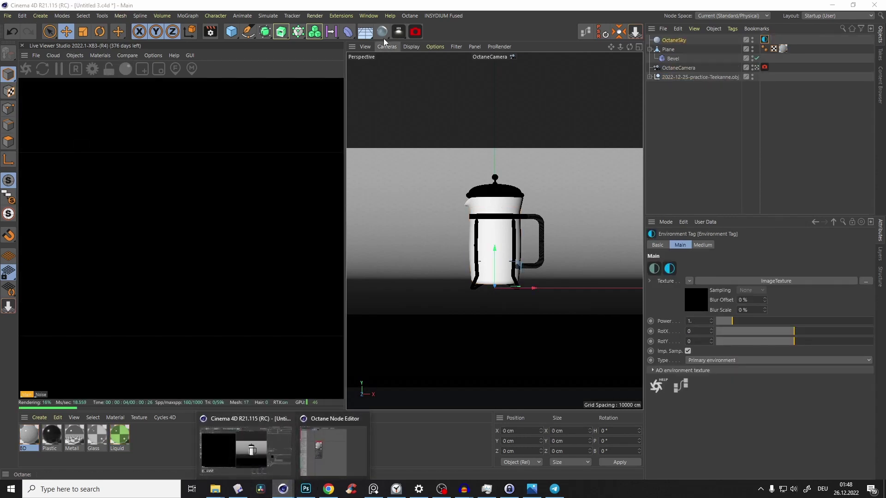
Step: Open the Content Browser and look through the HDRIs in the HDR_Light_Studio_25_Free folder
left_click(368, 16)
left_click(390, 68)
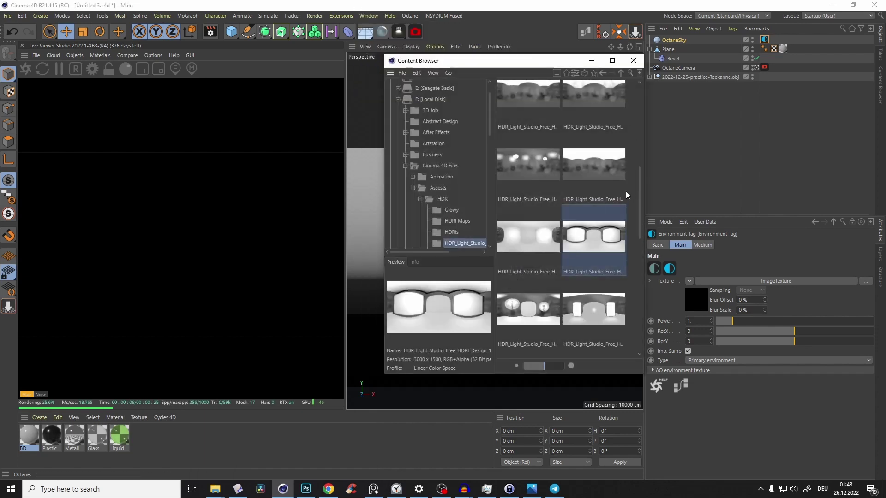
scroll(626, 191, "down", 5)
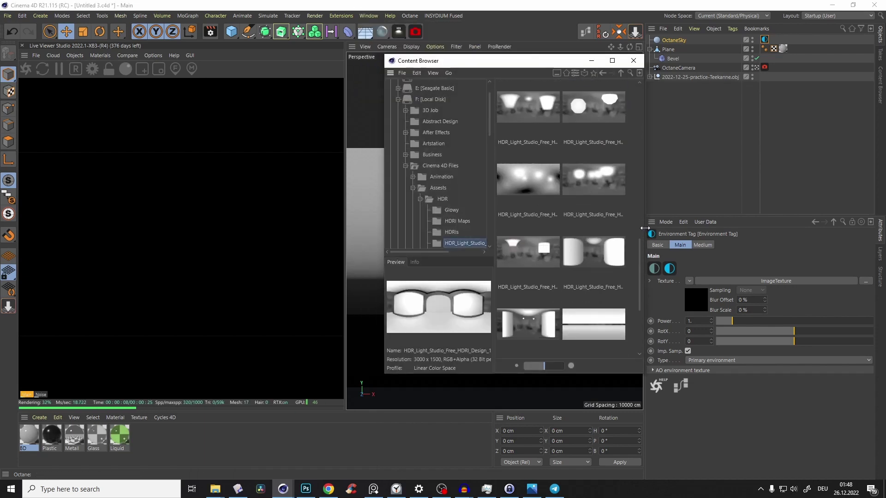
left_click_drag(644, 228, 688, 228)
left_click(626, 261)
scroll(573, 217, "up", 3)
left_click(581, 178)
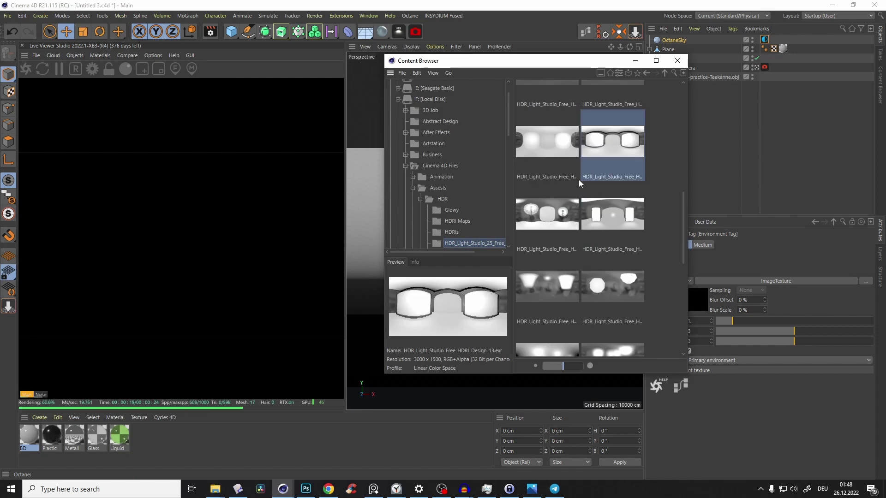
Step: Load HDR_Light_Studio_Free_HDRI_Design_13.exr as the sky's environment texture without copying it to the project, and set the power to about 2.09
left_click_drag(572, 63, 525, 78)
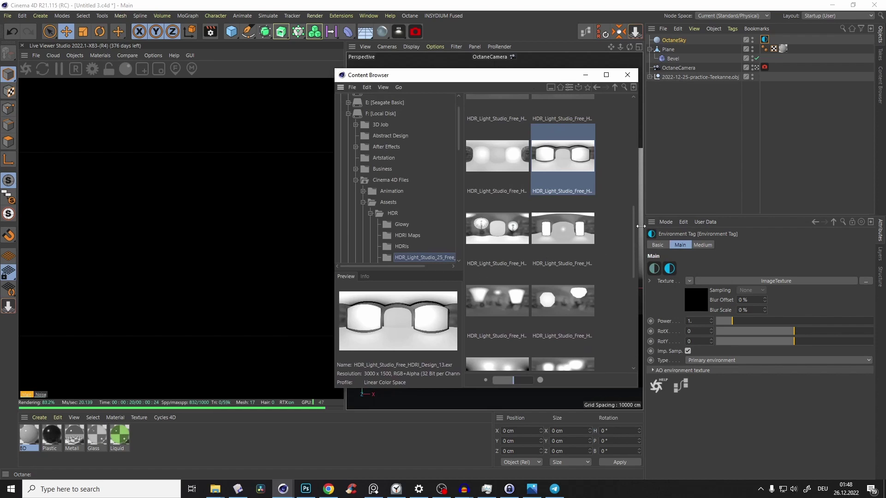
left_click_drag(633, 244, 636, 215)
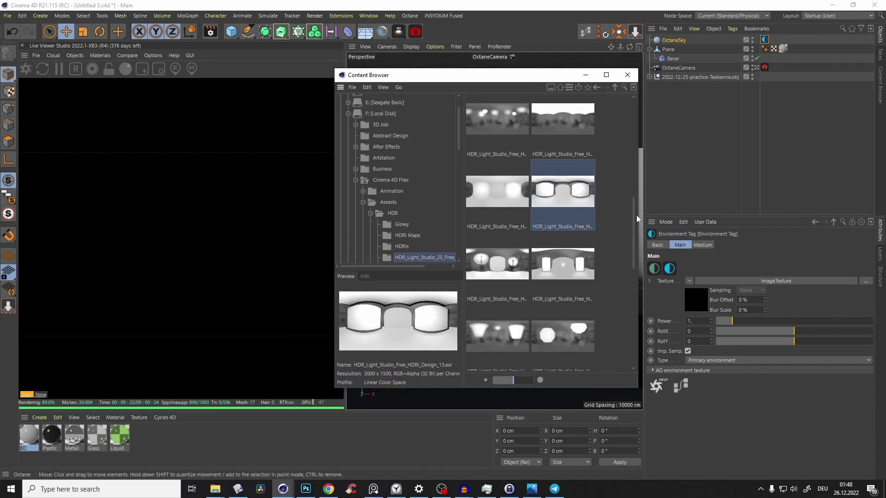
left_click_drag(575, 208, 734, 283)
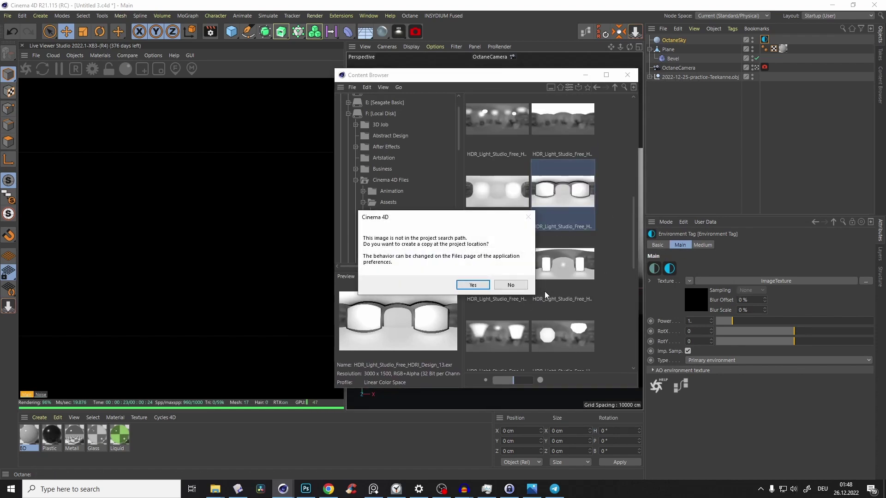
left_click(521, 285)
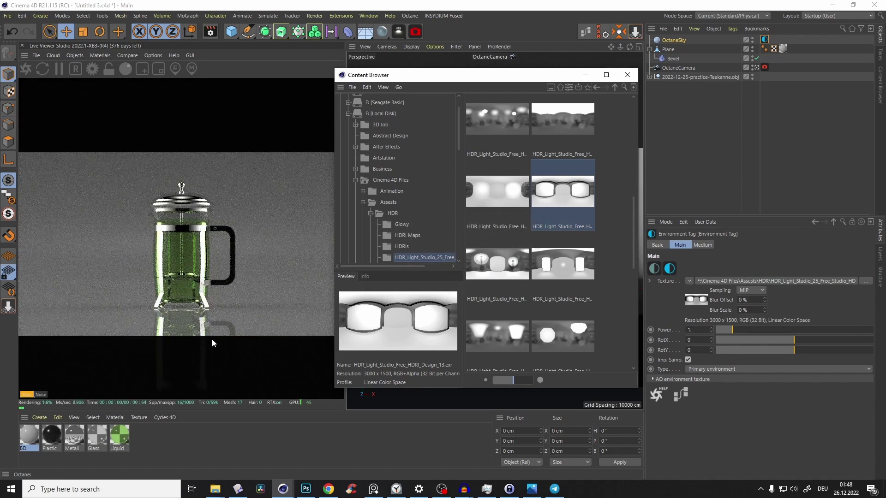
left_click(585, 76)
left_click_drag(741, 329, 749, 330)
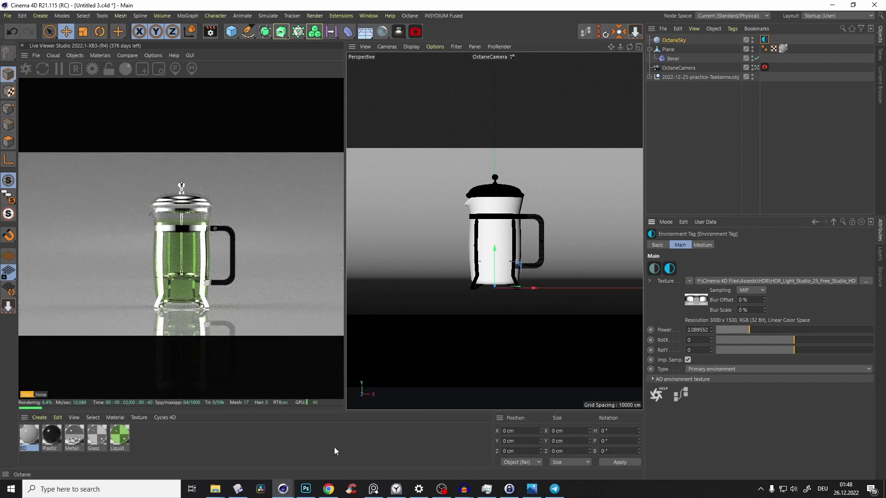
Step: Check the reference render, then enable the camera imager on the OctaneCamera tag and set highlight compression to 1
left_click(532, 489)
left_click(532, 489)
scroll(480, 242, "up", 8)
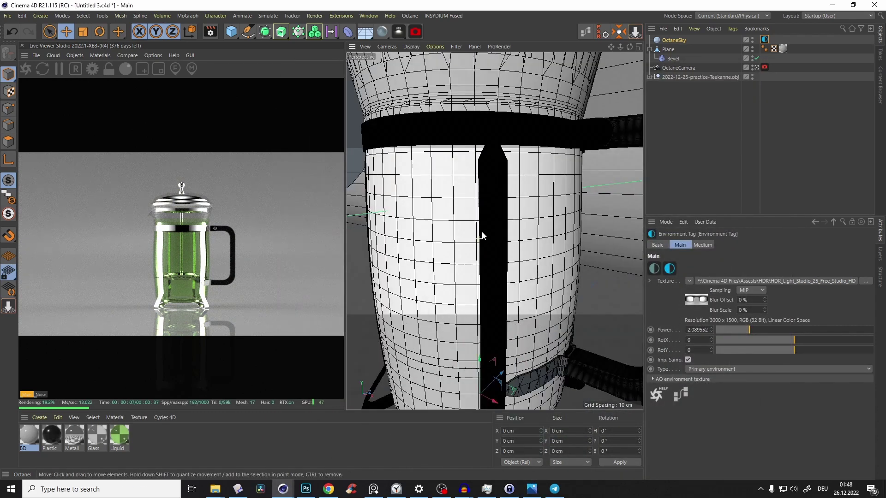
scroll(488, 231, "down", 5)
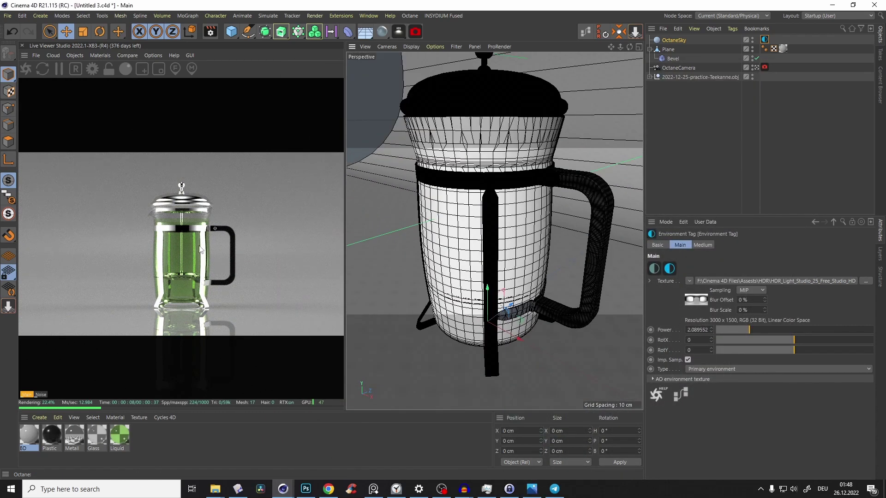
left_click(765, 67)
mouse_move(506, 206)
left_mouse_down("alt")
mouse_move(504, 176)
mouse_move(506, 206)
left_mouse_up("alt")
scroll(506, 205, "up", 3)
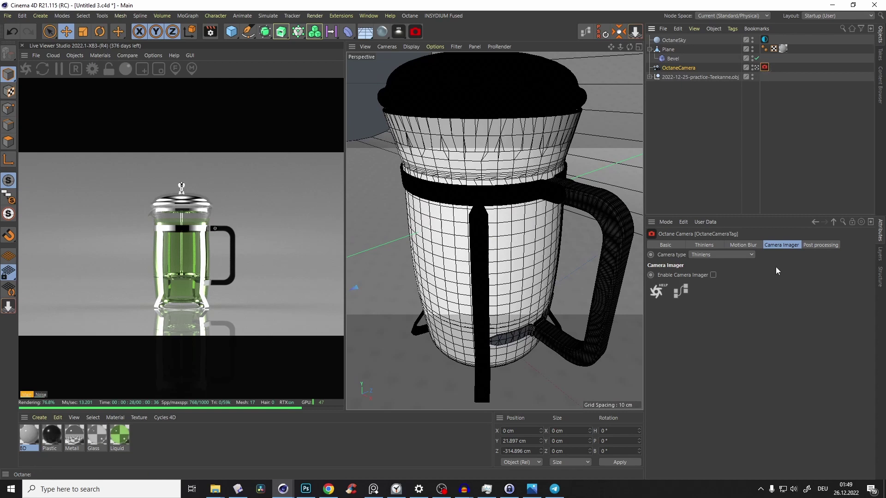
left_click(713, 275)
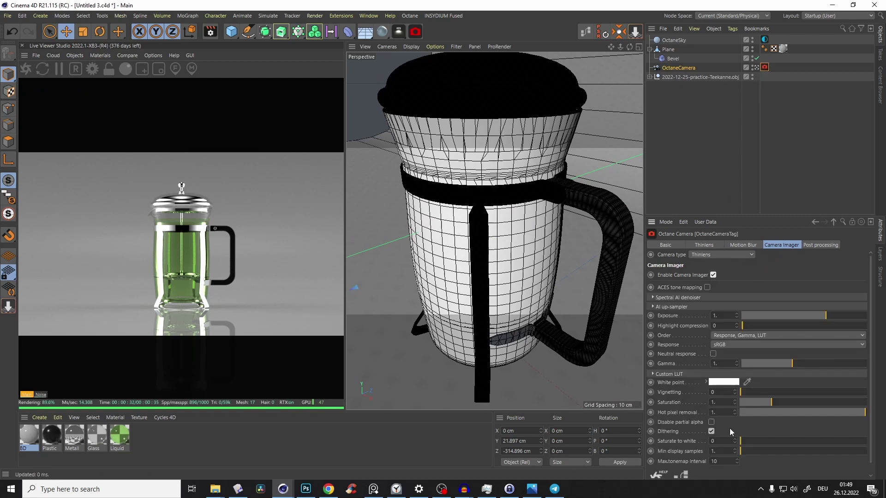
left_click_drag(746, 325, 786, 326)
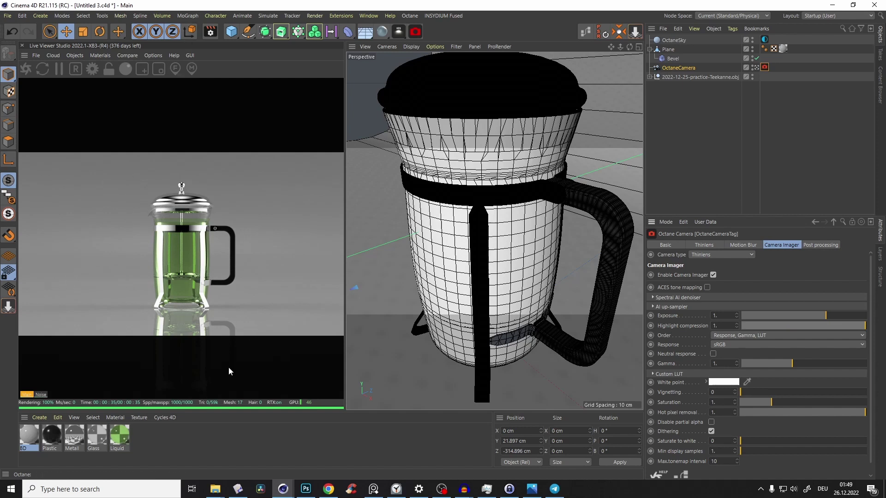
Step: Duplicate the Metall material and name the copy Metall2
left_click(77, 440)
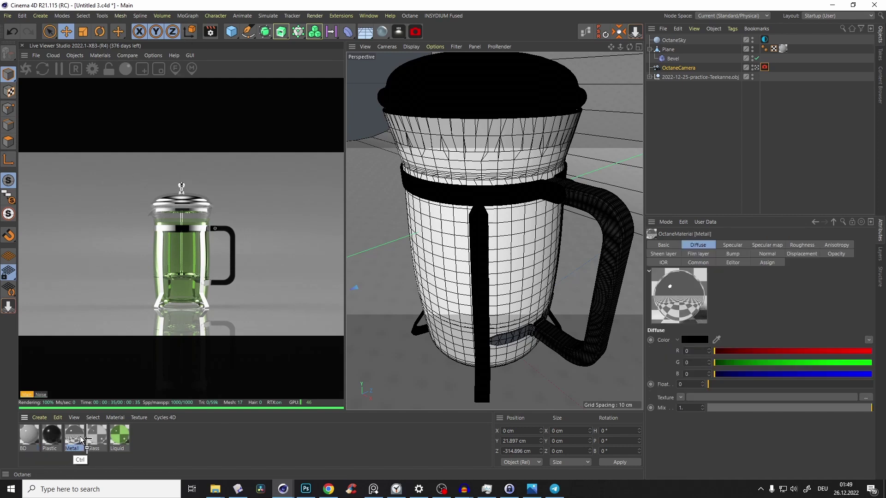
left_click_drag(82, 439, 84, 441, "ctrl")
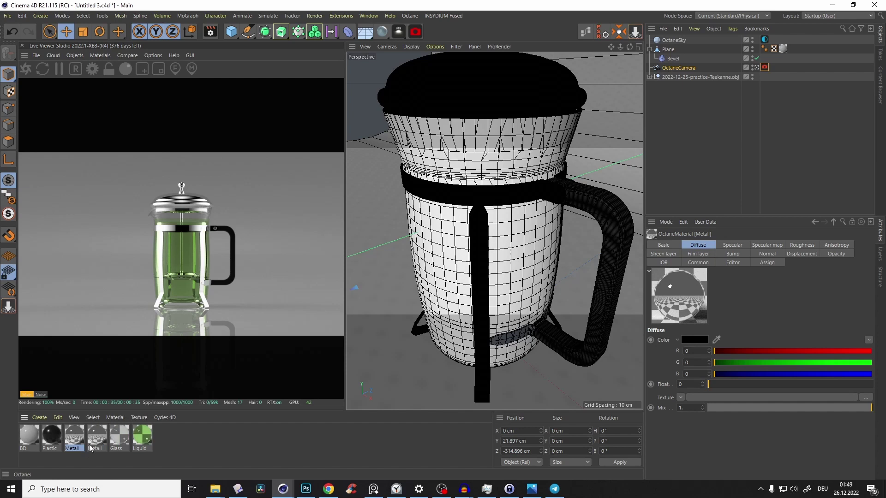
double_click(96, 438)
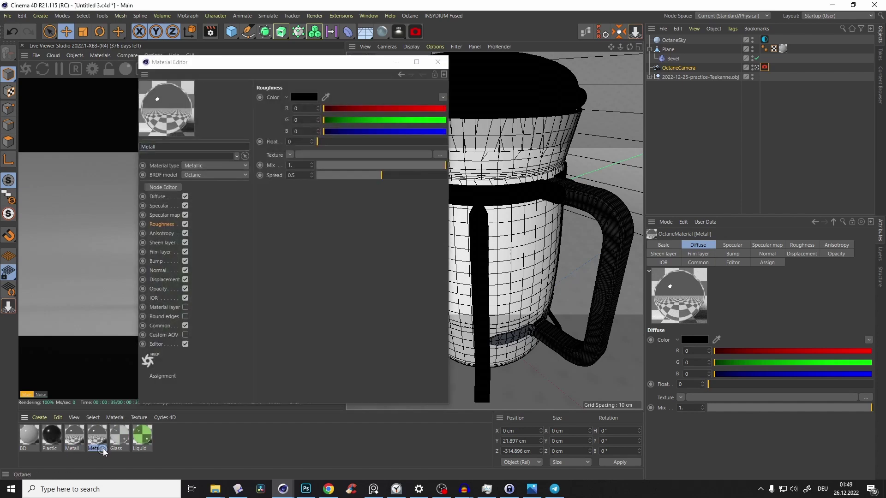
left_click(155, 454)
left_click(437, 62)
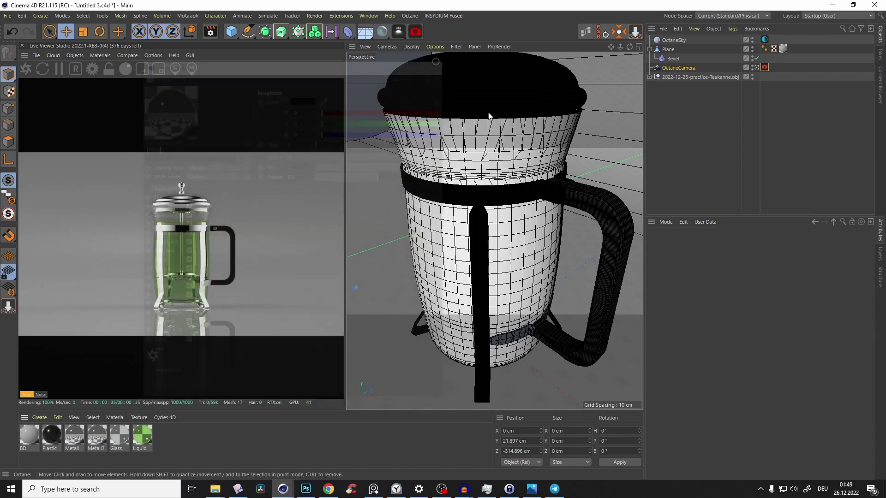
Step: Expand the teapot's object hierarchy and replace the Holder's Metall material with Metall2
left_click(649, 77)
left_click(485, 232)
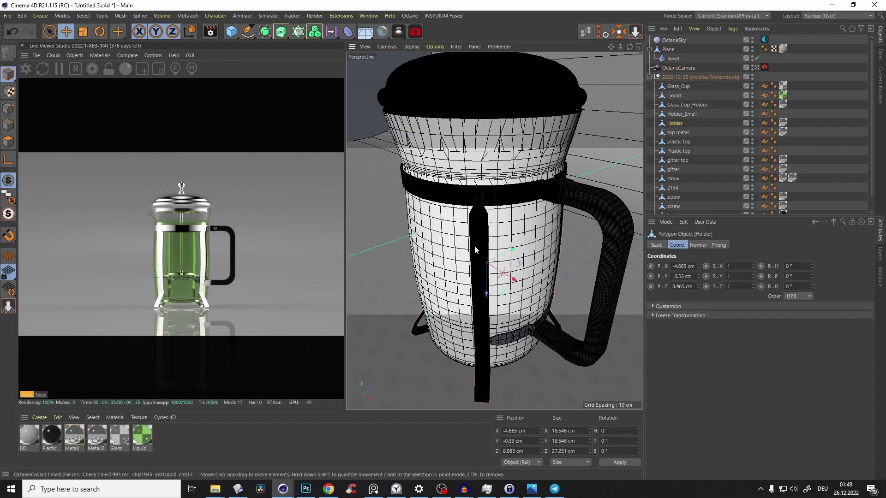
left_click_drag(475, 245, 489, 225, "alt")
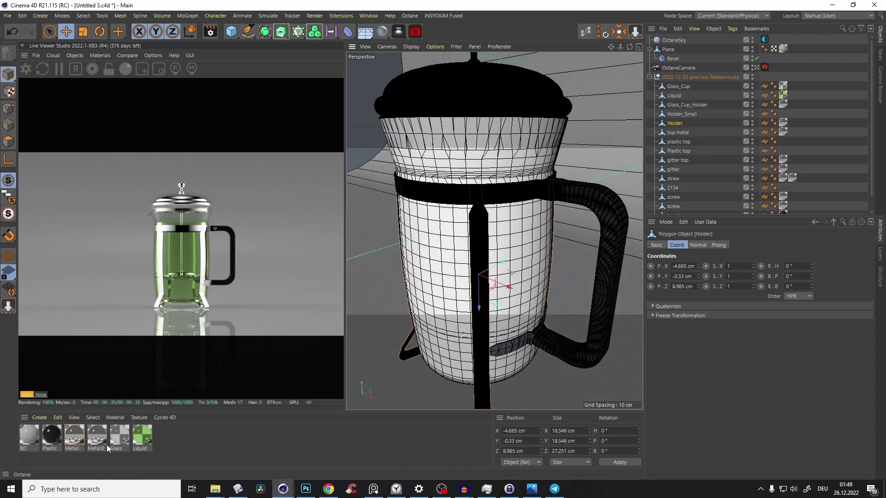
left_click_drag(124, 413, 783, 125)
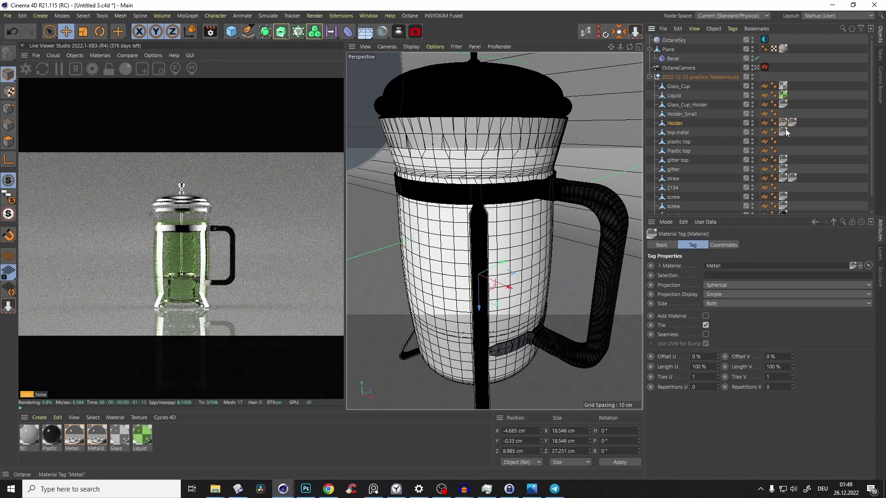
left_click(783, 125)
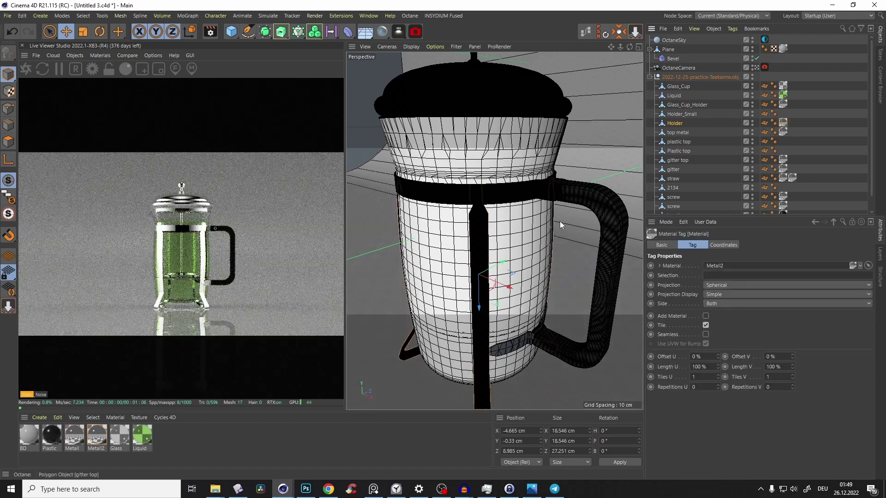
Step: Set the Metall2 material's specular map metallic value to about 0.38 in the Octane Node Editor
double_click(96, 436)
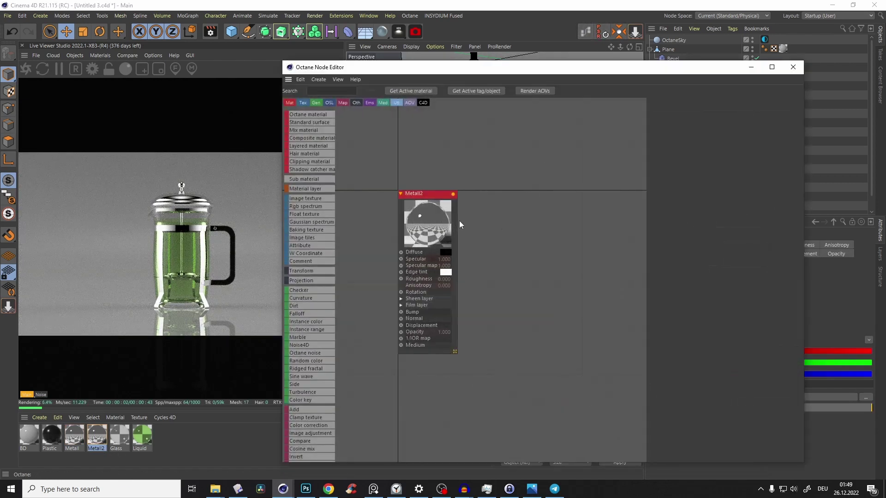
left_click_drag(421, 198, 531, 198)
left_click(768, 103)
left_click_drag(765, 209, 620, 231)
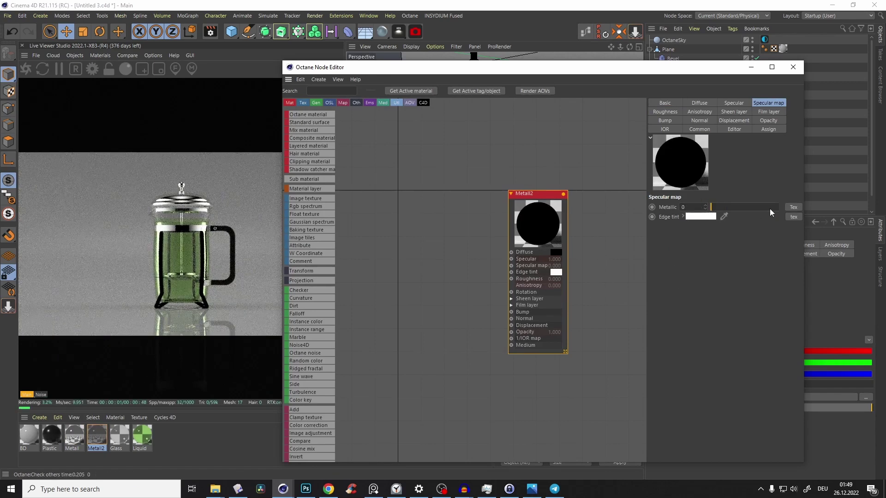
left_click_drag(768, 209, 737, 210)
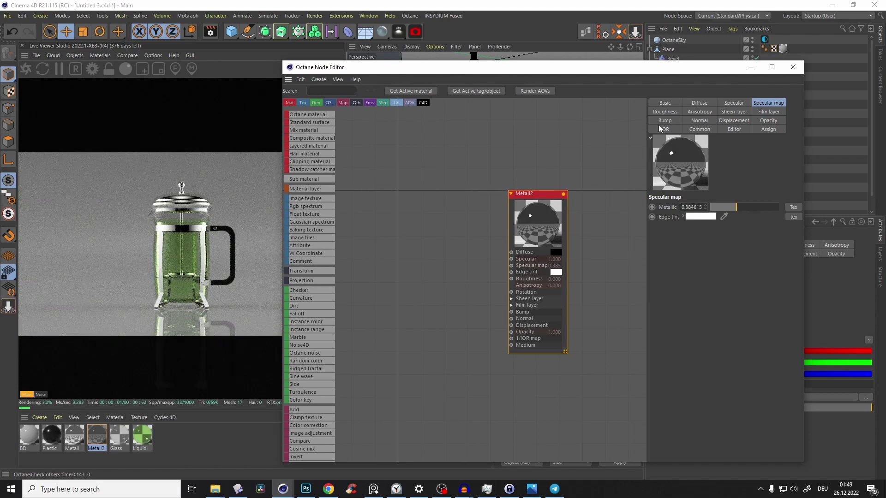
left_click(751, 67)
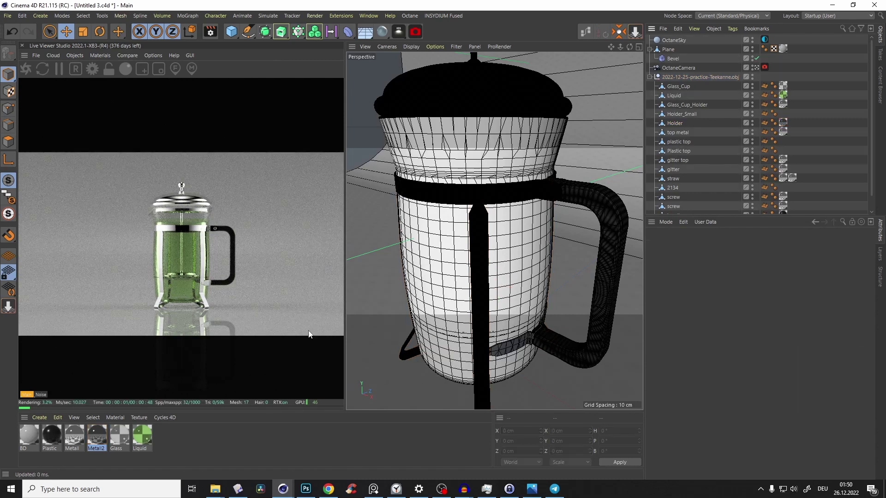
Step: Compare the render with the teekanne0000.jpg reference, then set the BD backdrop material's roughness to about 0.12
left_click(532, 489)
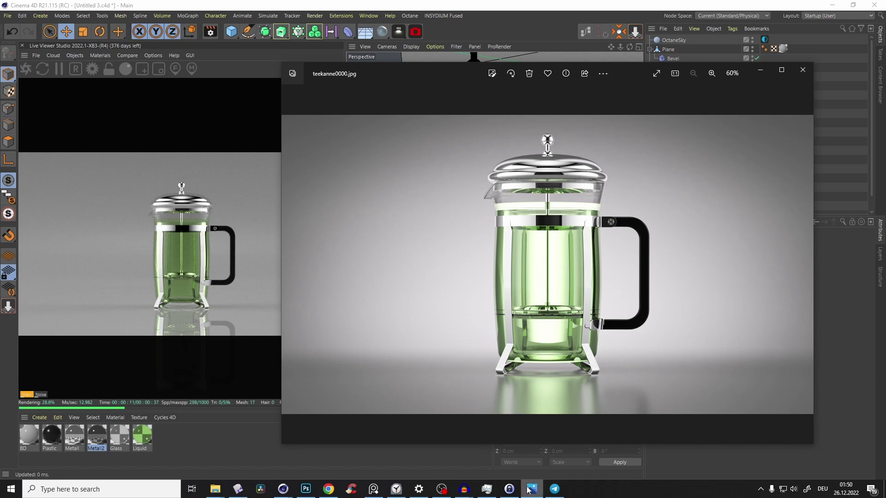
left_click(760, 71)
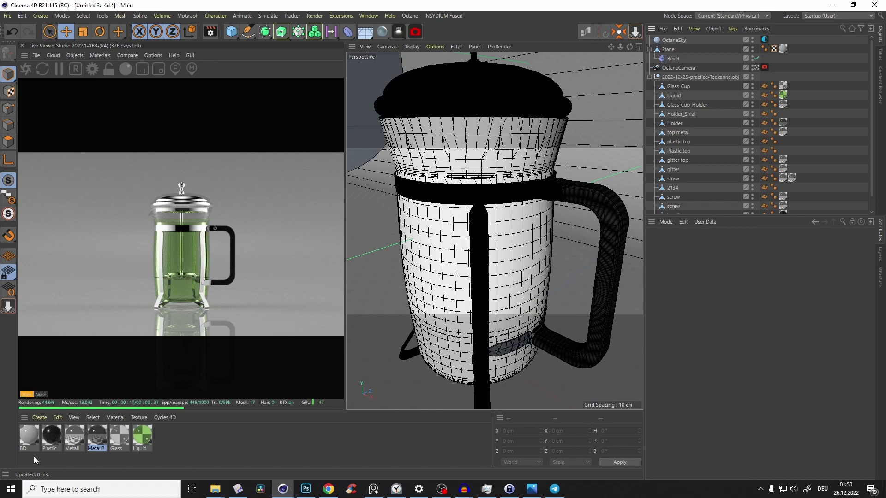
double_click(29, 438)
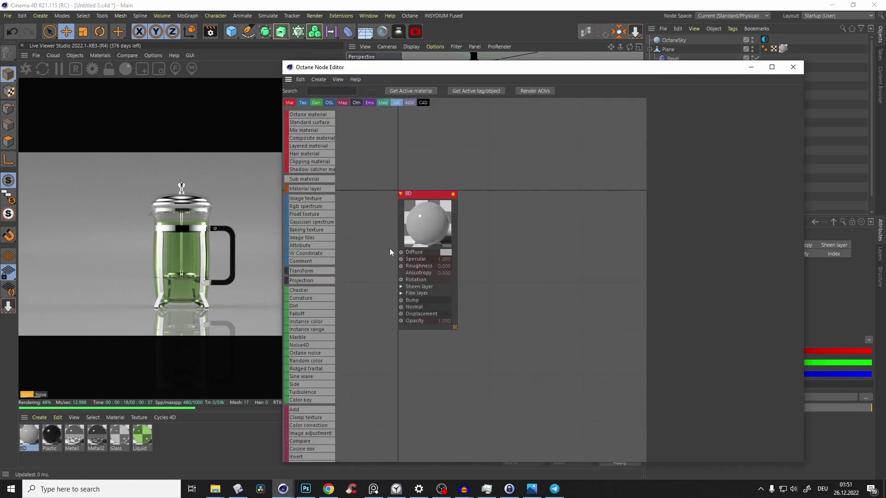
left_click(419, 227)
left_click(756, 103)
left_click_drag(711, 251, 720, 252)
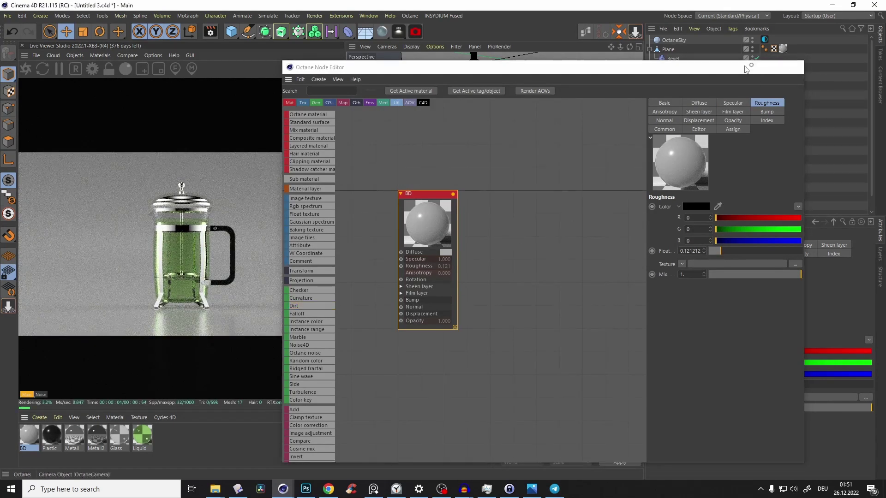
left_click(794, 67)
Step: Collapse the teapot's hierarchy and place a targeted Octane area light behind it at about X -0.5, Y 19.7, Z 33.6 cm
scroll(478, 239, "down", 10)
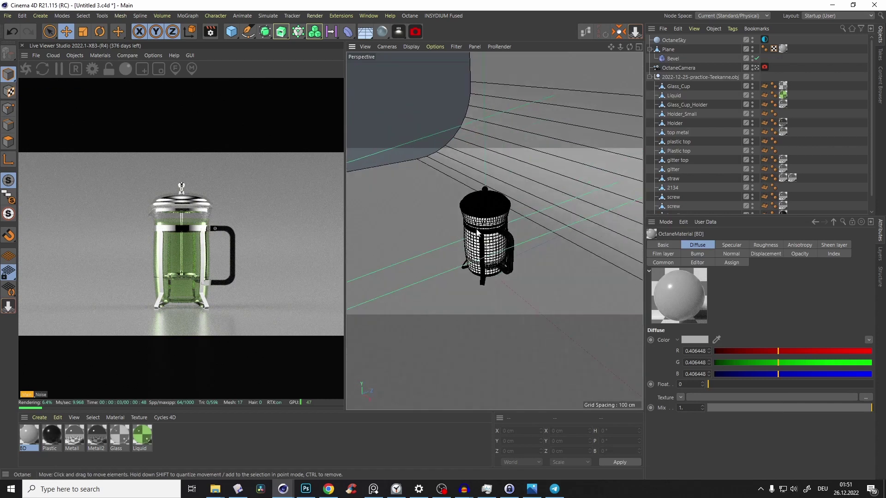
left_click(712, 89)
left_click(650, 77)
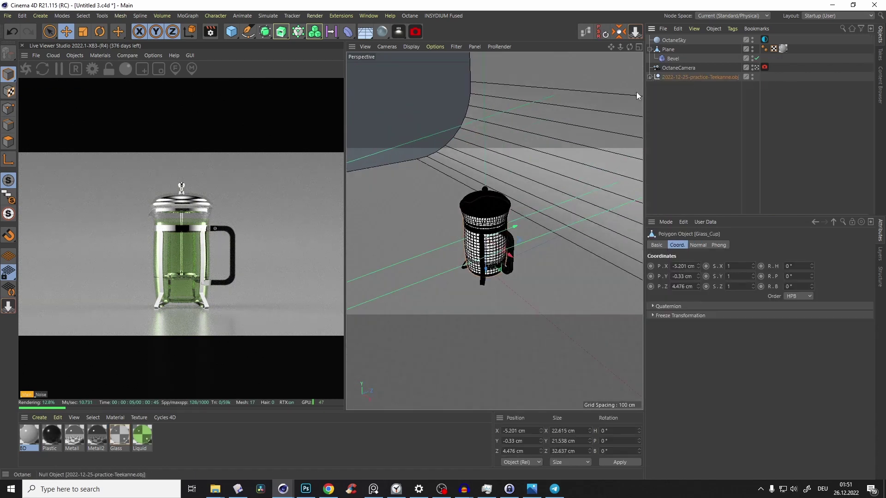
left_click_drag(392, 34, 450, 98)
scroll(480, 241, "down", 6)
middle_click_drag(469, 251, 502, 242, "alt")
left_click_drag(439, 274, 568, 233)
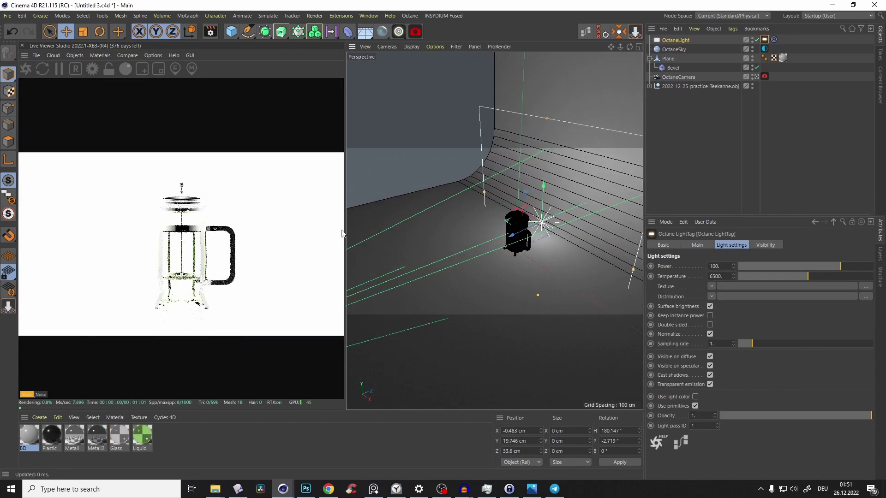
Step: Scale the Octane area light down until it is roughly the size of the teapot
middle_click_drag(529, 228, 495, 234, "alt")
scroll(495, 234, "up", 4)
key("t")
left_click_drag(596, 156, 370, 286)
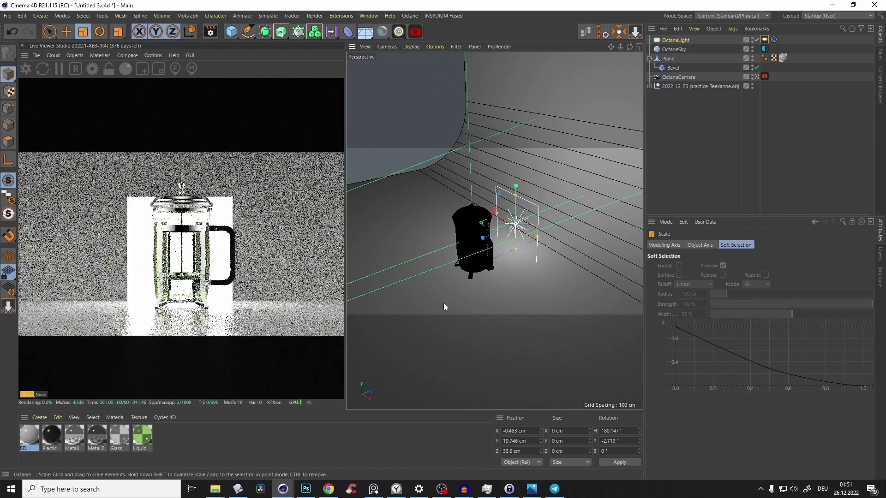
left_click_drag(500, 216, 398, 262, "alt")
scroll(397, 262, "up", 4)
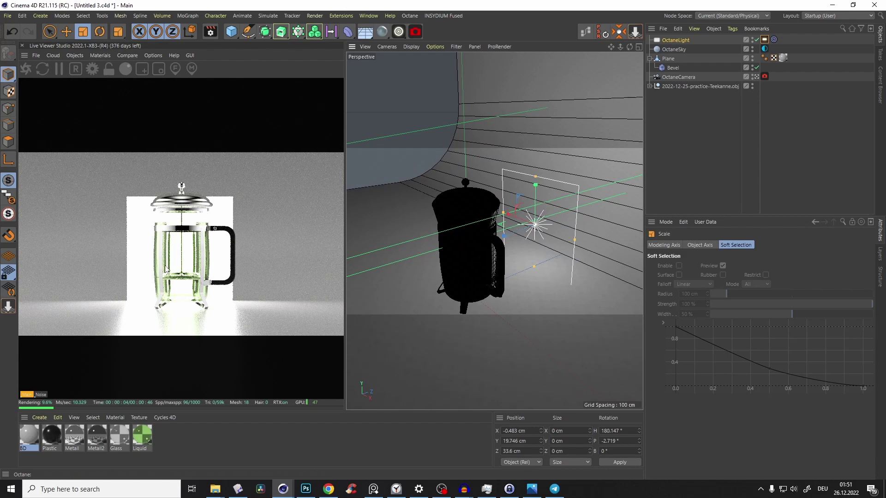
Step: Rename the Octane area light as Liquid Light and set its light pass ID to 2
double_click(683, 42)
type("L")
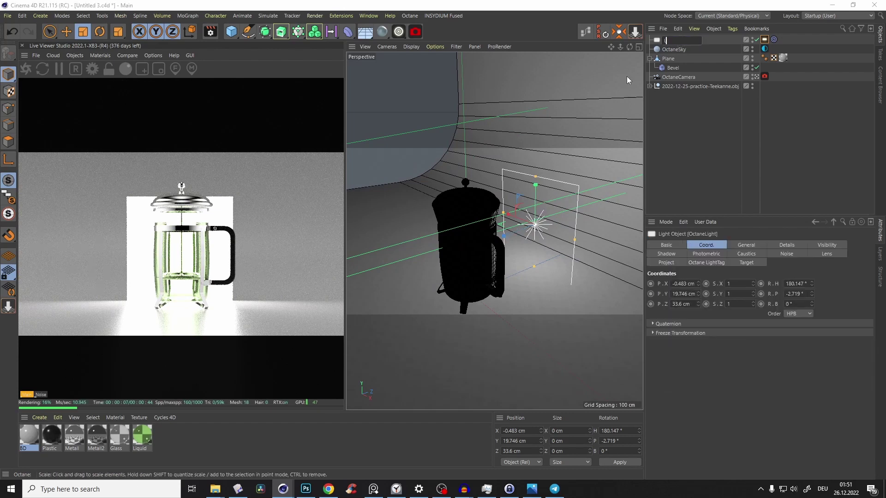
type("iquid Light")
key("Return")
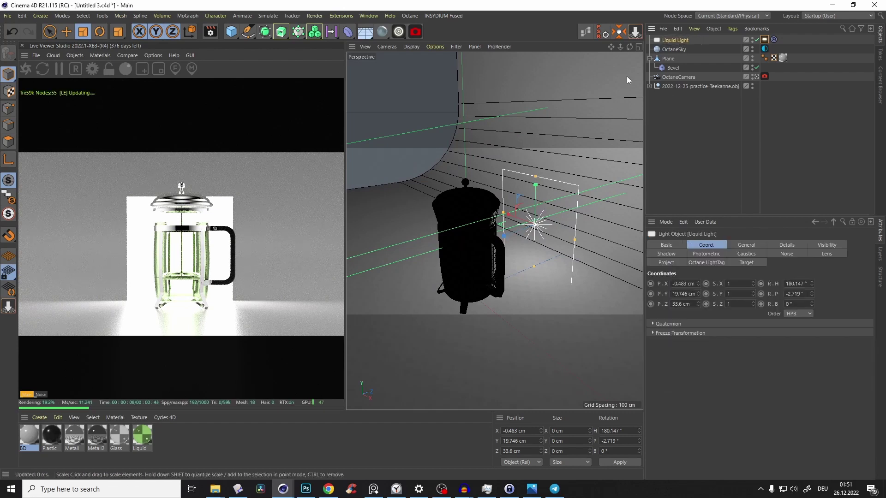
left_click(764, 40)
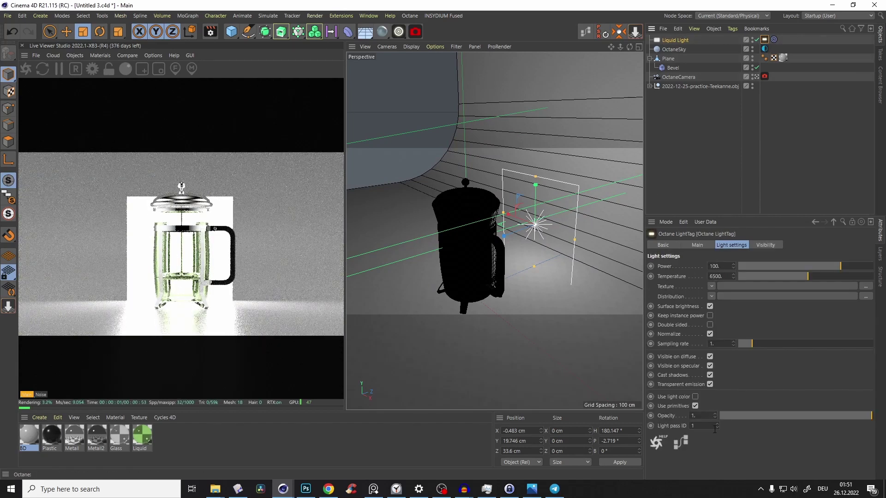
left_click(699, 425)
type("2")
key("Return")
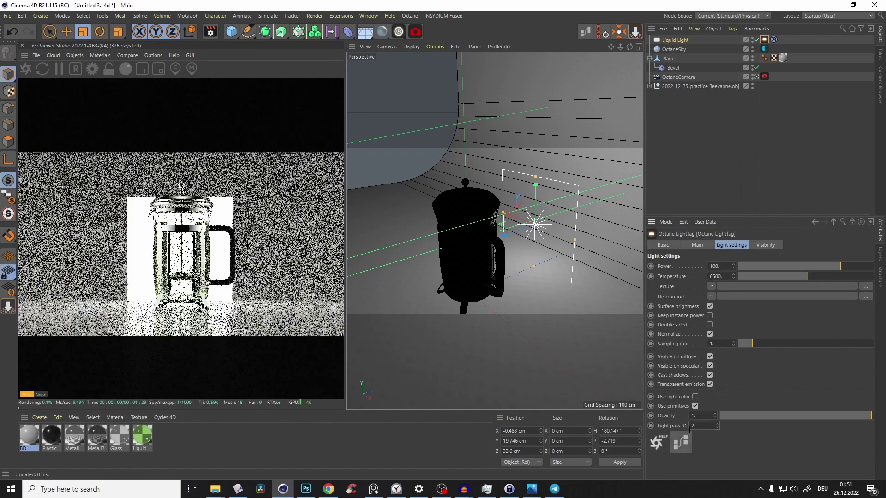
Step: Add an Octane ObjectTag to the Liquid object, enable its light pass mask and exclude light ID 2
left_click(649, 87)
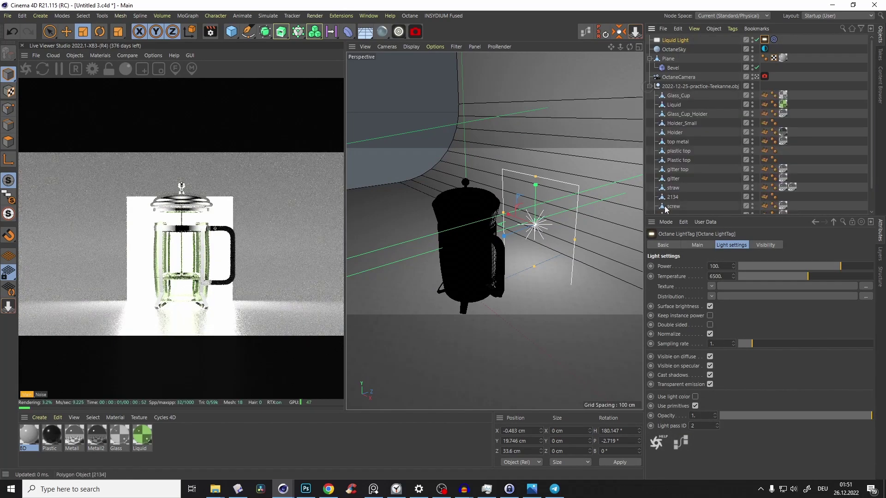
left_click(673, 105)
right_click(672, 109)
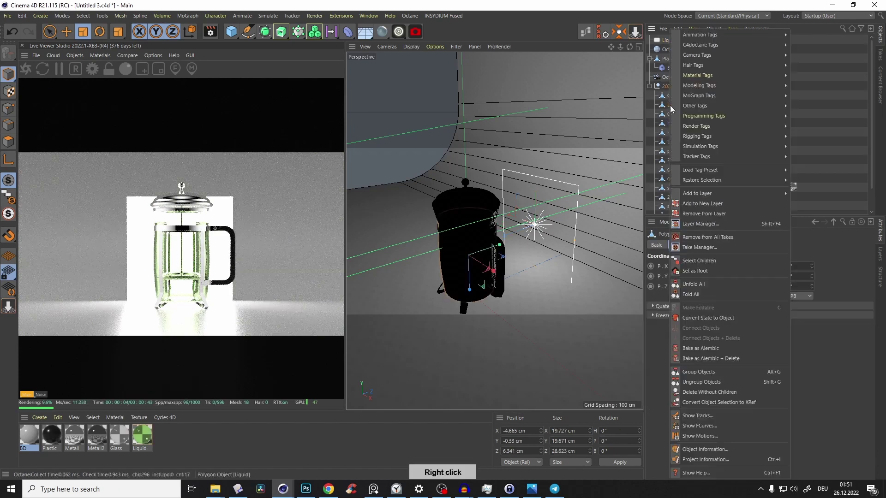
mouse_move(699, 43)
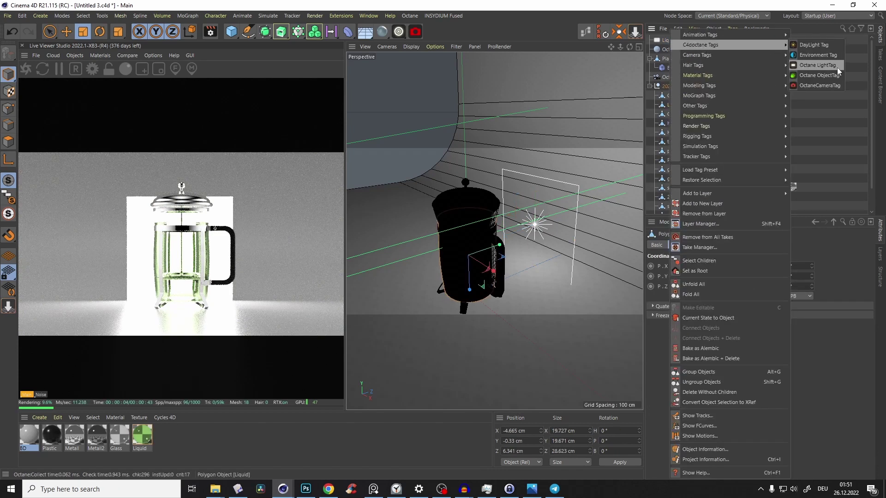
left_click(821, 75)
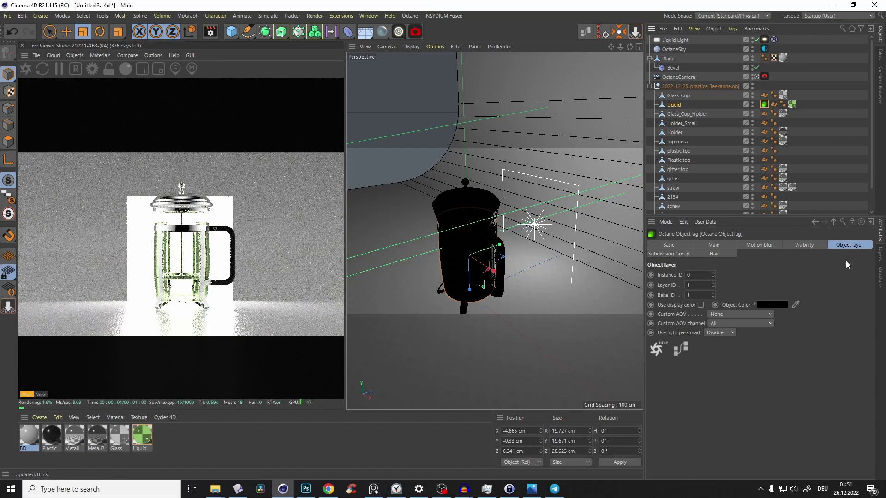
left_click(722, 333)
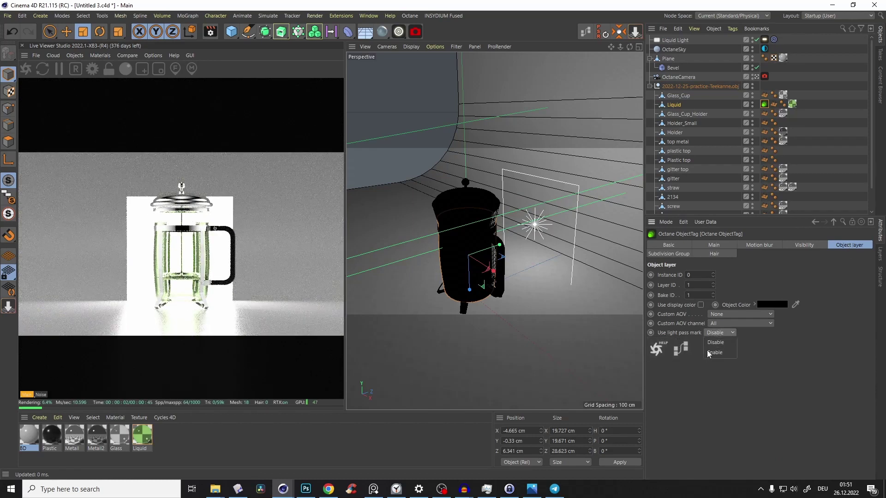
left_click(713, 353)
left_click(755, 352)
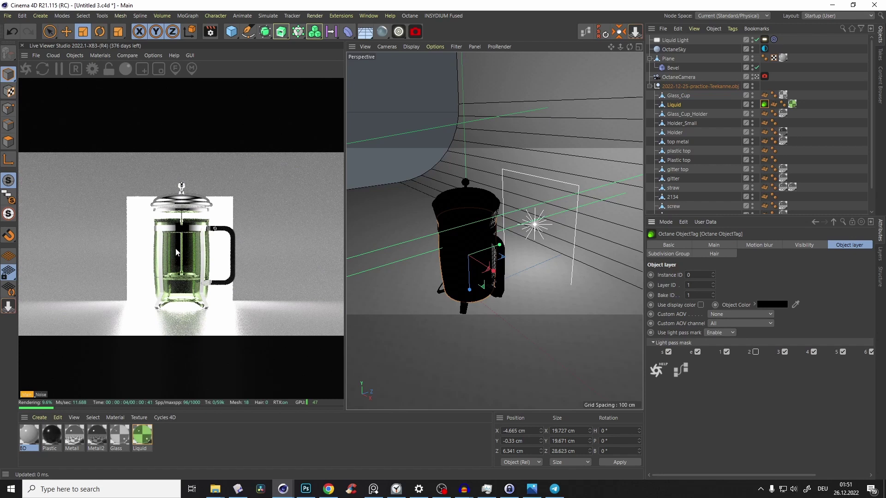
Step: Enable light linking invert for light ID 2 in the path tracing kernel settings
left_click(91, 70)
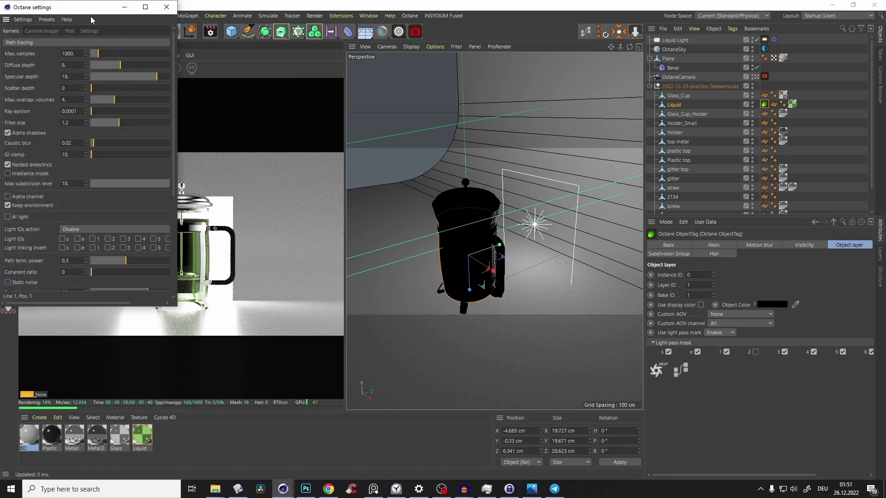
left_click_drag(91, 18, 212, 42)
scroll(270, 184, "down", 3)
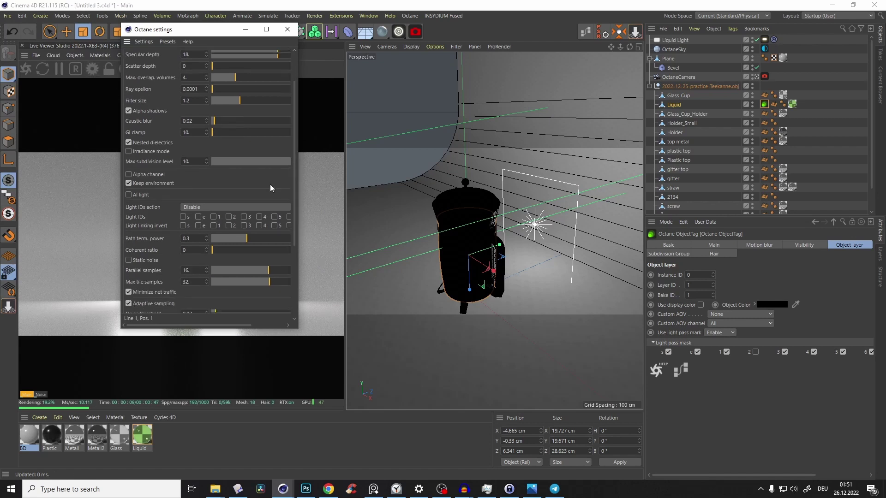
left_click(228, 225)
left_click_drag(194, 29, 353, 55)
left_click(446, 55)
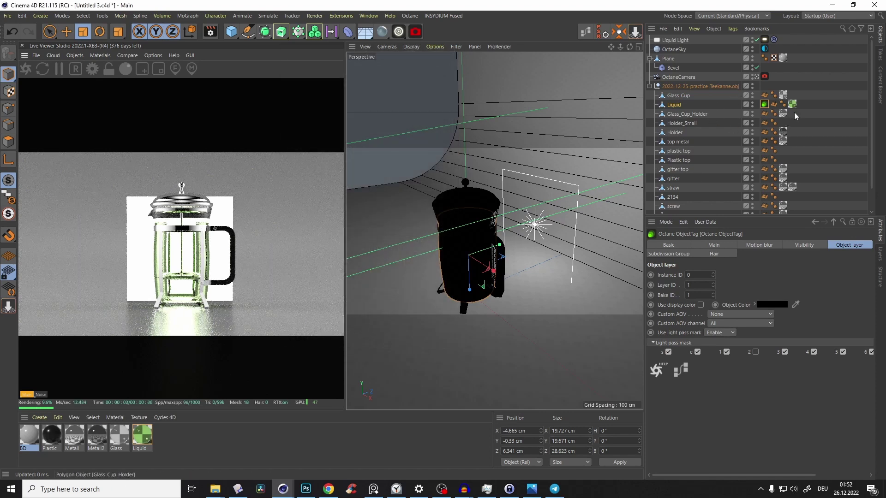
Step: Turn off the Liquid Light's camera and shadow visibility and set its general visibility to 0
left_click(672, 42)
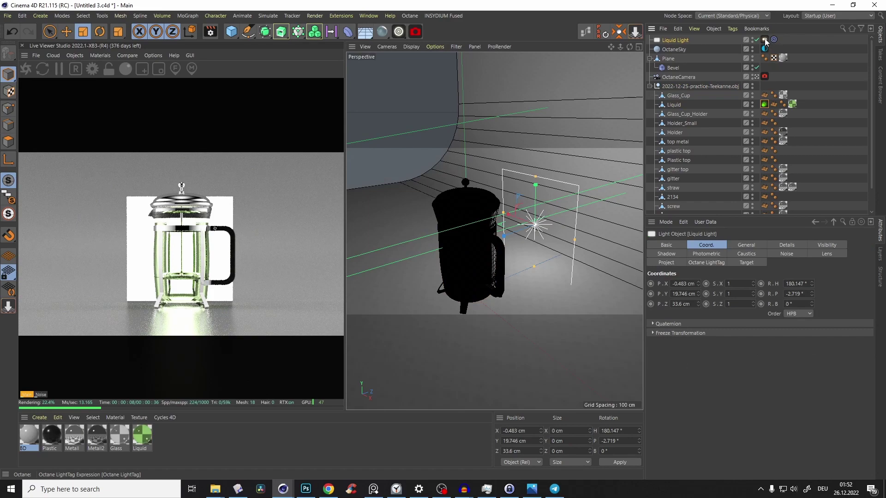
left_click(764, 40)
left_click(766, 245)
left_click(700, 266)
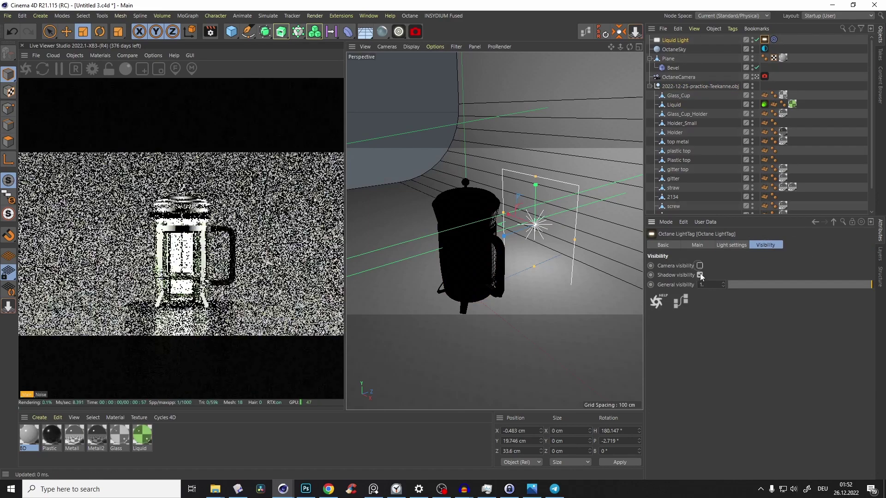
left_click(700, 275)
Step: Compare the render with the Liquid Light switched off and on
left_click(755, 41)
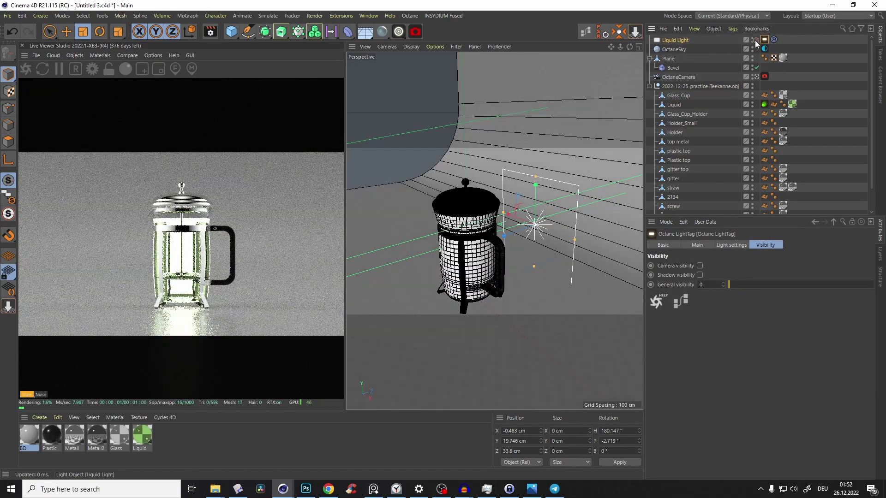
left_click(754, 41)
left_click(754, 41)
left_click(755, 41)
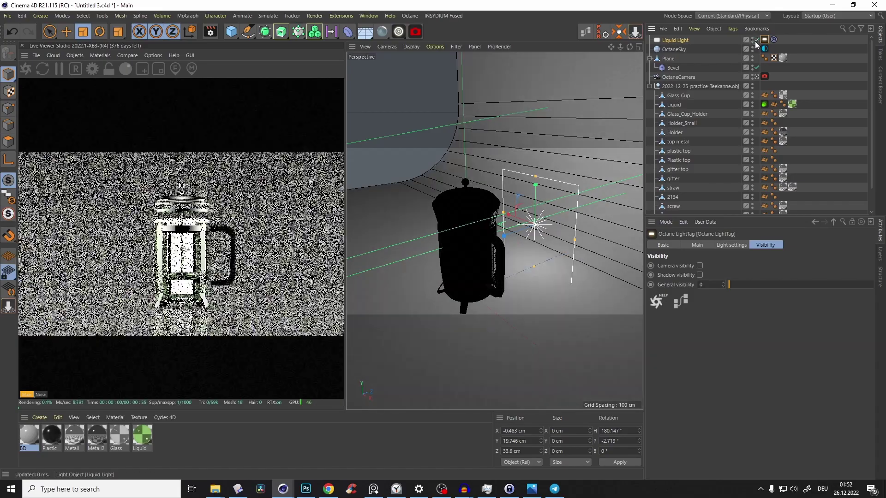
left_click(755, 40)
left_click(755, 41)
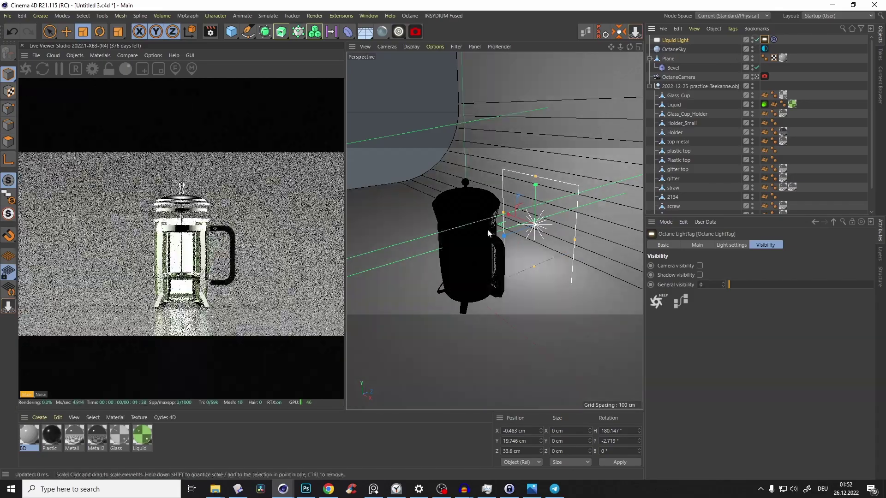
Step: Narrow the Liquid Light behind the teapot and check the reference image
left_click_drag(576, 241, 562, 235)
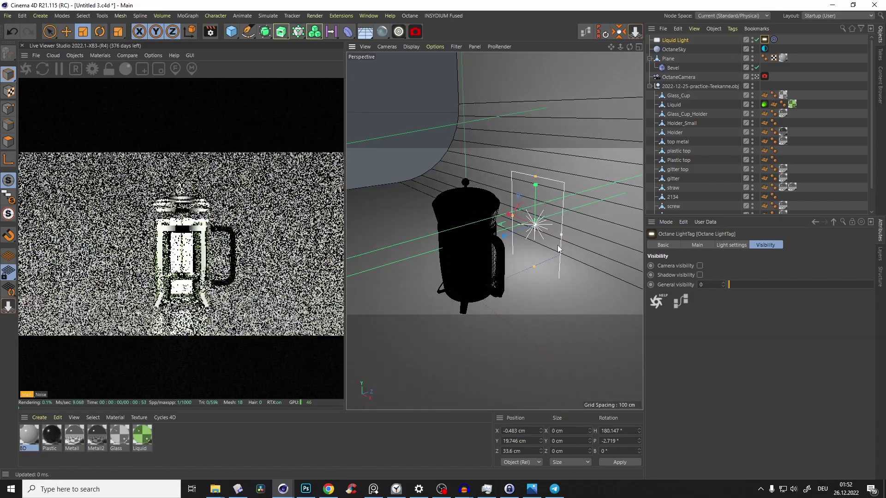
left_click(530, 491)
left_click(533, 487)
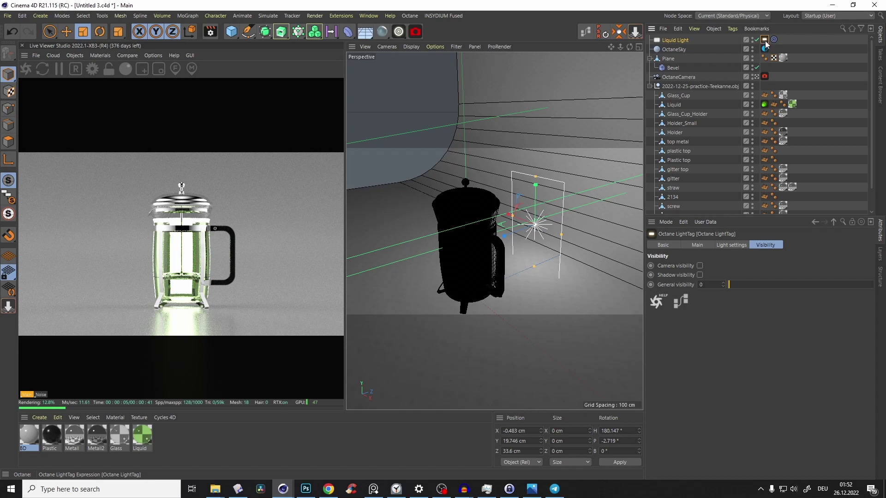
Step: Assign a Gradient shader to the Liquid Light's texture and open the shader's settings
left_click(734, 245)
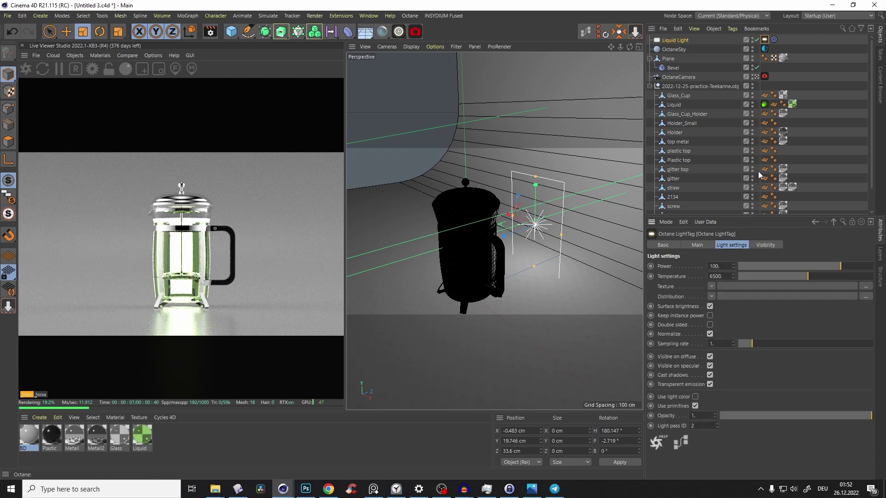
left_click(701, 247)
left_click(726, 246)
left_click(712, 286)
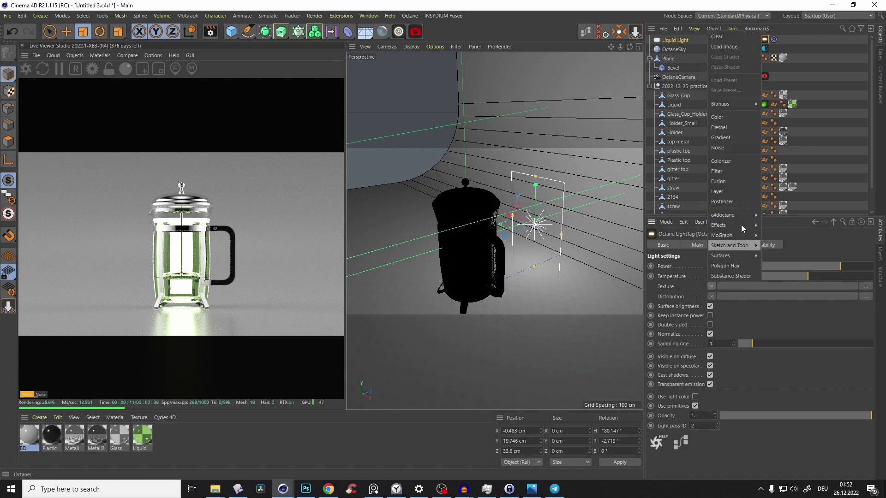
left_click(724, 136)
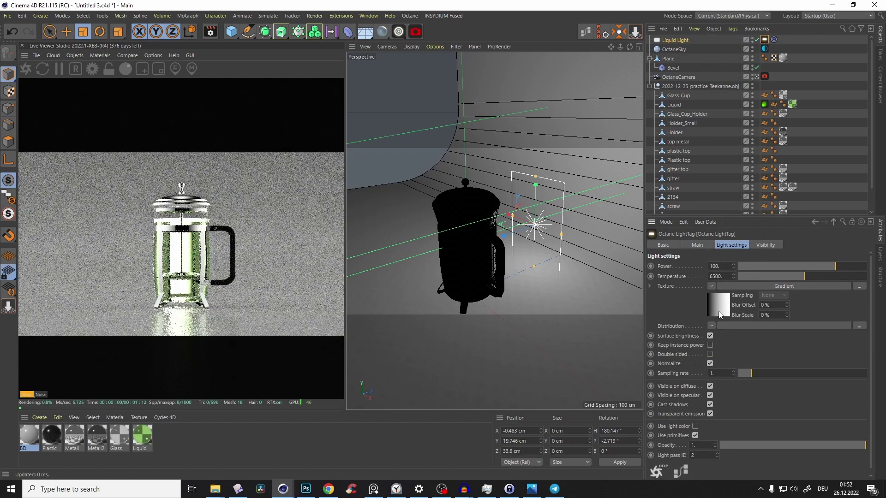
left_click(718, 307)
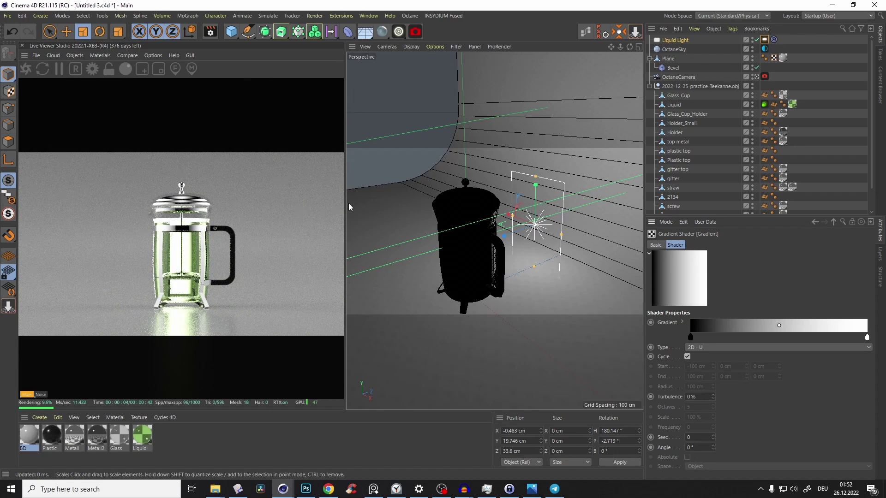
Step: Enlarge the live render view and make the gradient black at both ends with white in the middle
left_click_drag(346, 203, 426, 203)
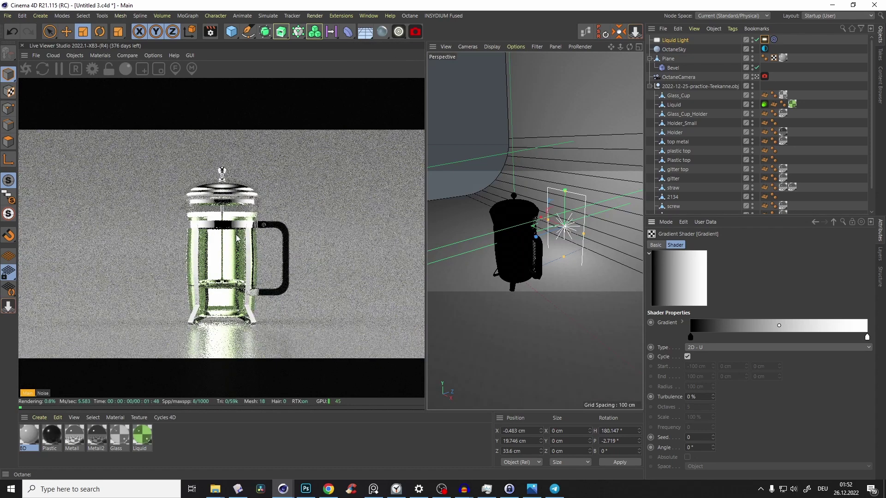
left_click_drag(866, 338, 731, 365)
double_click(862, 339)
left_click(773, 381)
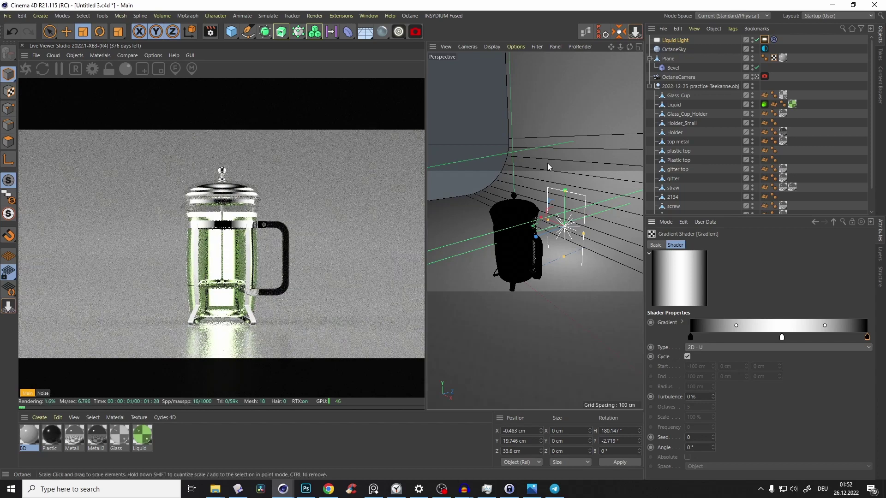
Step: Reduce the Liquid Light's power and widen the light behind the teapot
left_click(765, 39)
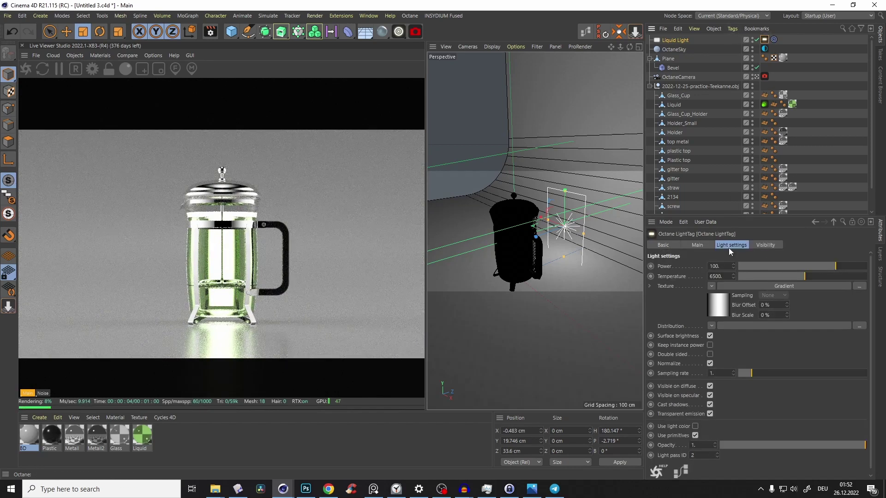
left_click_drag(829, 266, 815, 267)
mouse_move(583, 234)
left_mouse_down()
mouse_move(619, 262)
mouse_move(587, 238)
left_mouse_up()
left_click_drag(814, 267, 818, 267)
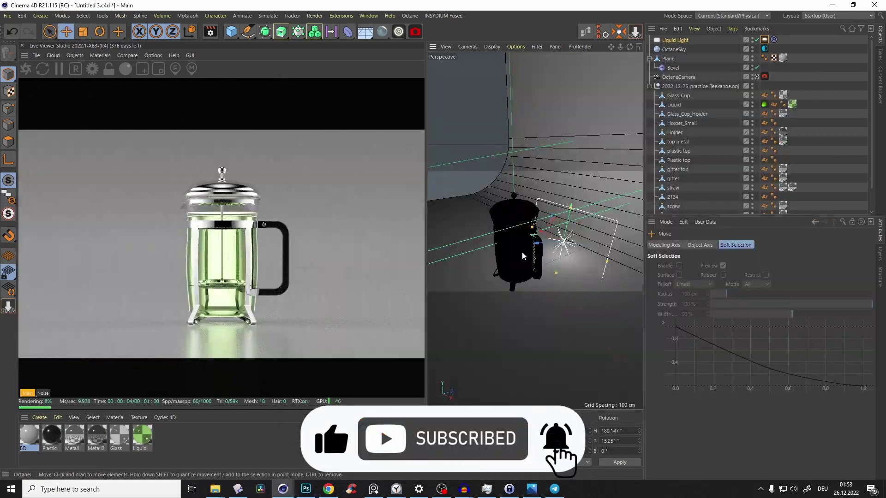
Step: Fine-tune the Liquid Light's position to about Y 9.6, Z 35.3 cm and inspect the render enlarged
left_click_drag(524, 256, 438, 232, "alt")
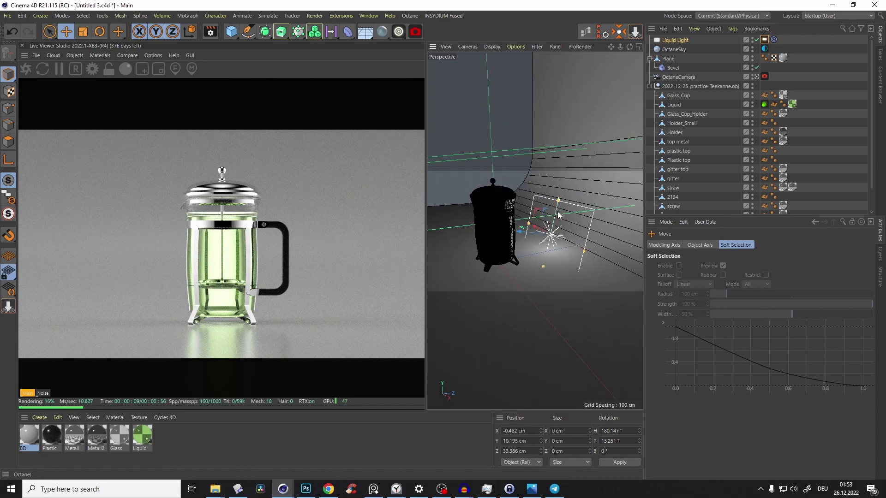
key("ctrl+z")
key("ctrl+z")
key("ctrl+z")
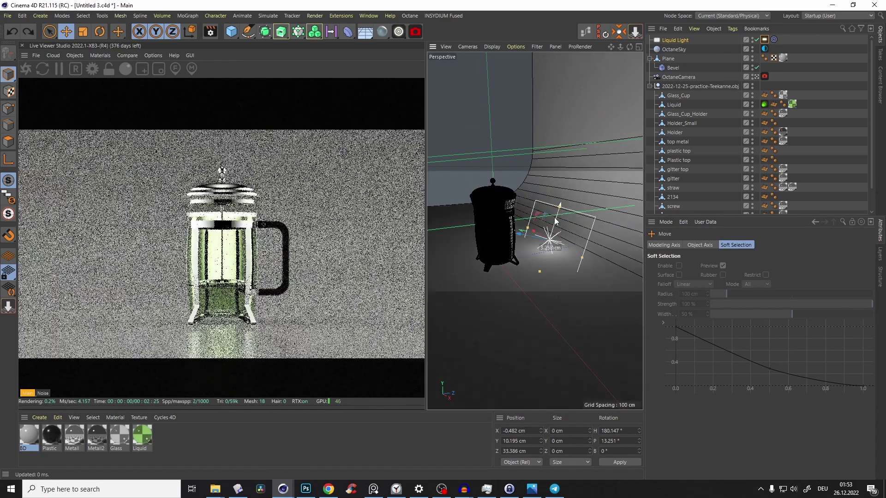
key("ctrl+y")
key("ctrl+y")
key("ctrl+y")
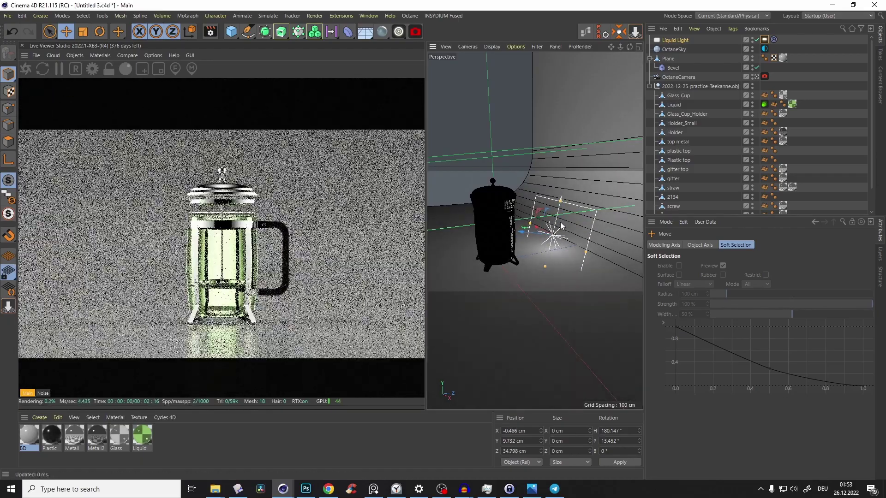
mouse_move(535, 233)
left_mouse_down()
mouse_move(550, 234)
mouse_move(535, 233)
left_mouse_up()
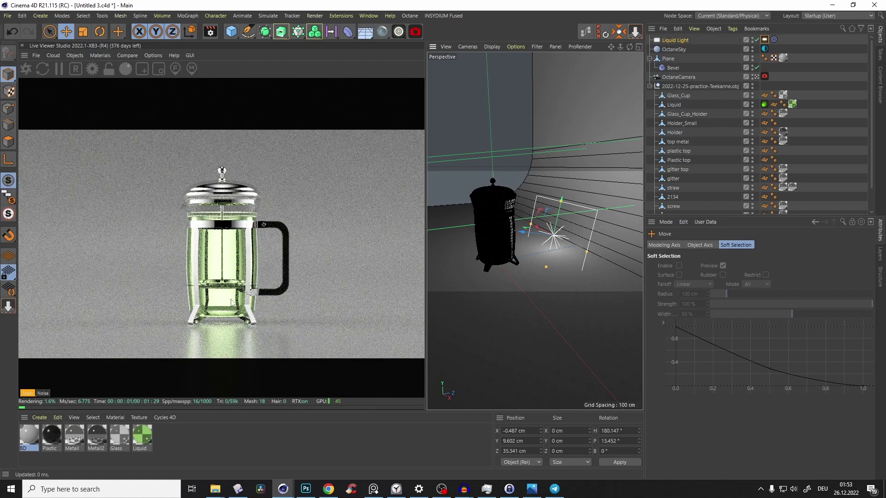
left_click(110, 70)
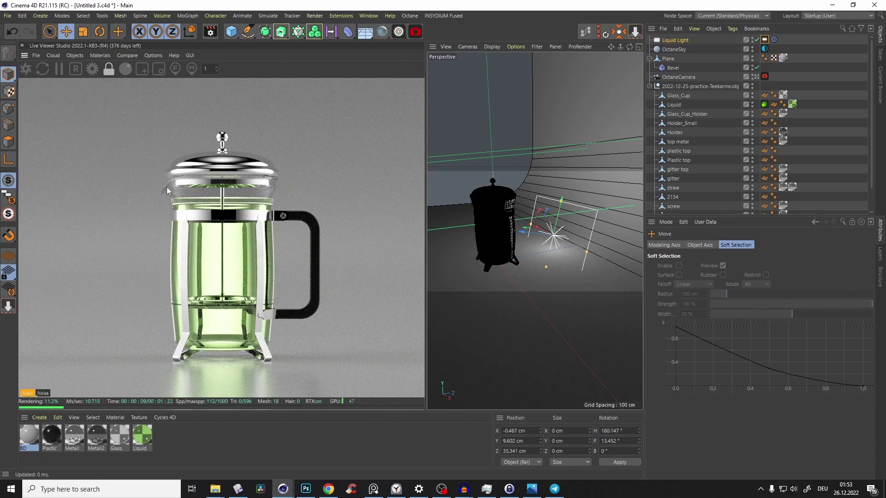
left_click(109, 68)
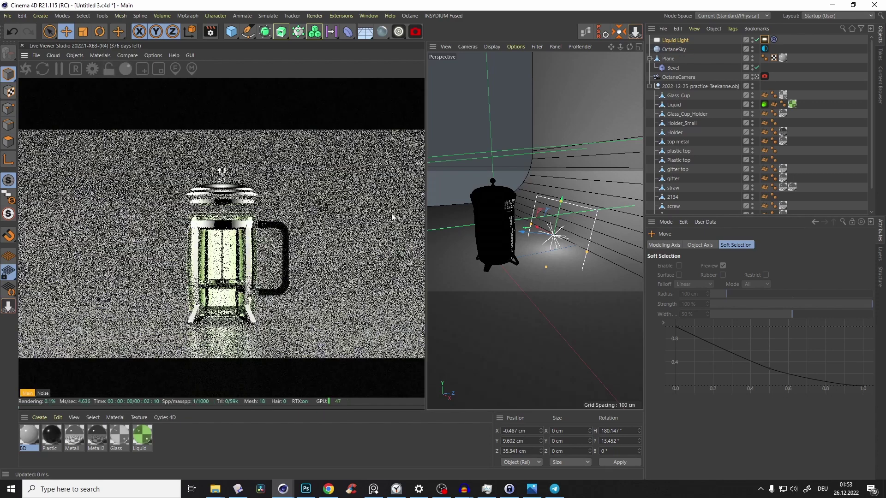
Step: Add another targeted Octane area light in front of the teapot
left_click(502, 238)
left_click_drag(502, 238, 518, 180, "alt")
left_click_drag(387, 36, 466, 100)
scroll(479, 256, "down", 5)
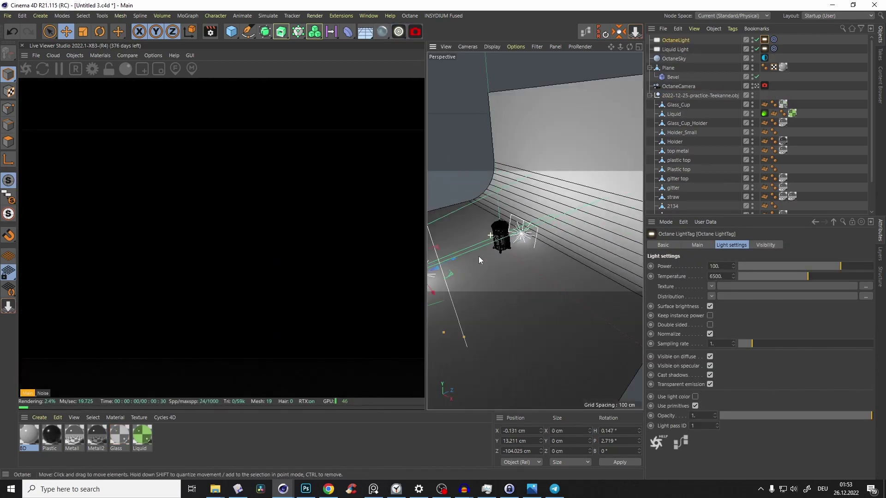
Step: Move the new area light behind the teapot to about X -34.1, Y 20.6, Z 52.2 cm and shorten its height
middle_click_drag(478, 256, 519, 247, "alt")
left_click_drag(489, 266, 532, 216)
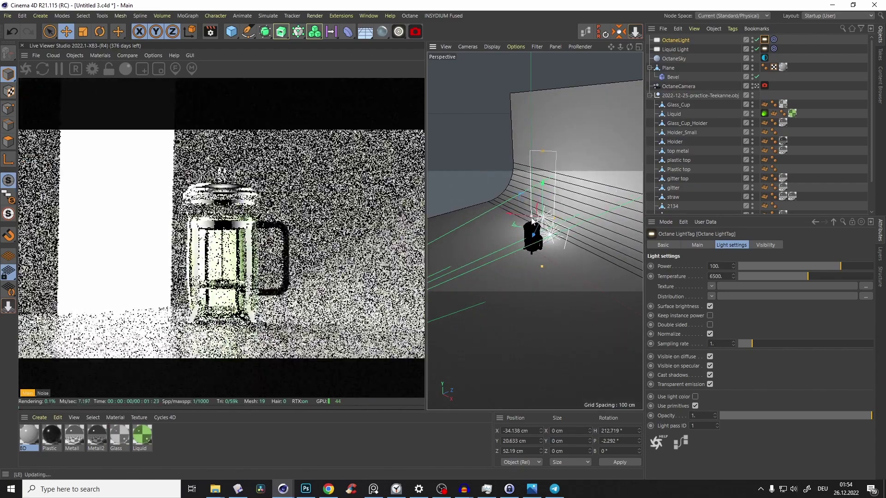
left_click_drag(544, 152, 546, 182)
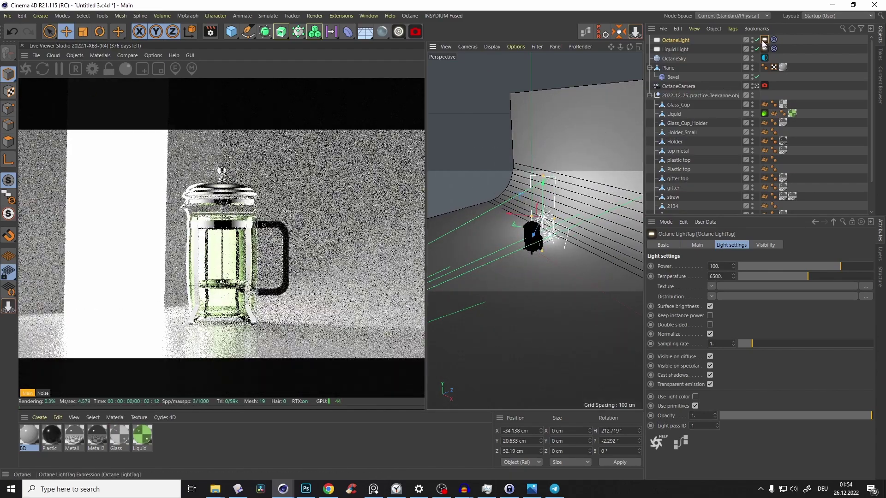
Step: Disable the new light's camera and shadow visibility and set its general visibility to 0
left_click(764, 245)
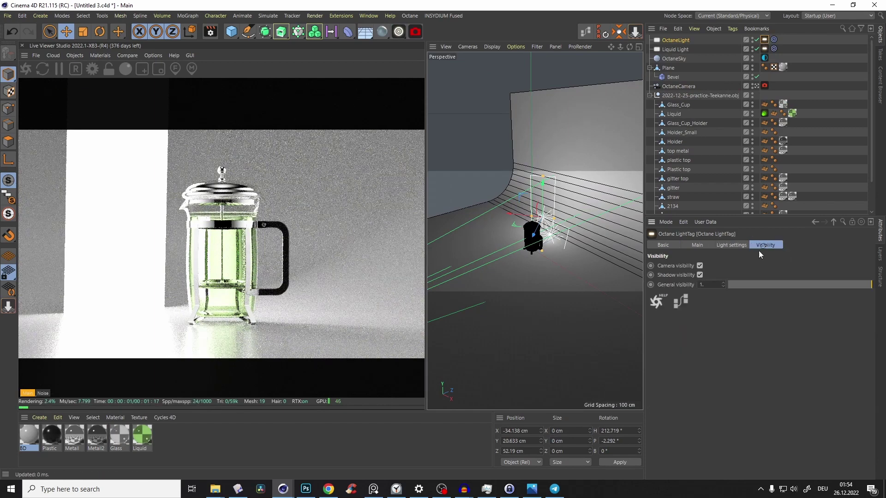
left_click(700, 266)
left_click(699, 275)
left_click(728, 284)
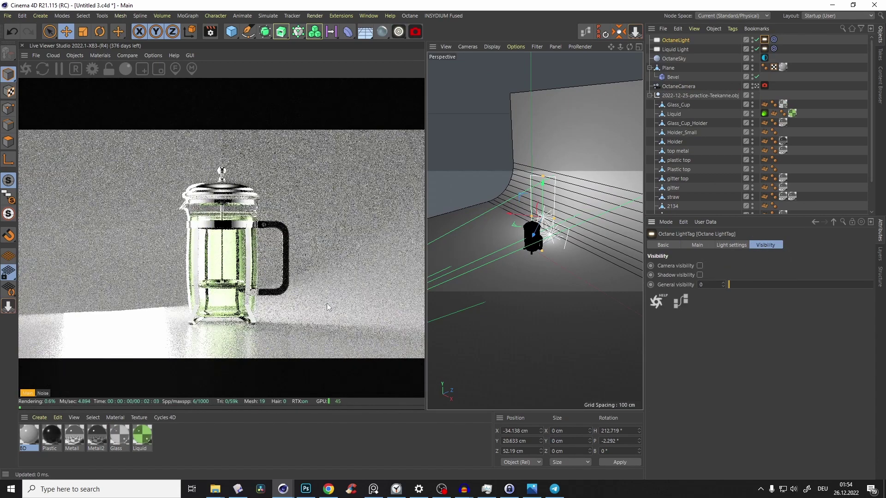
Step: Set the new light's light pass ID to 3
left_click(733, 246)
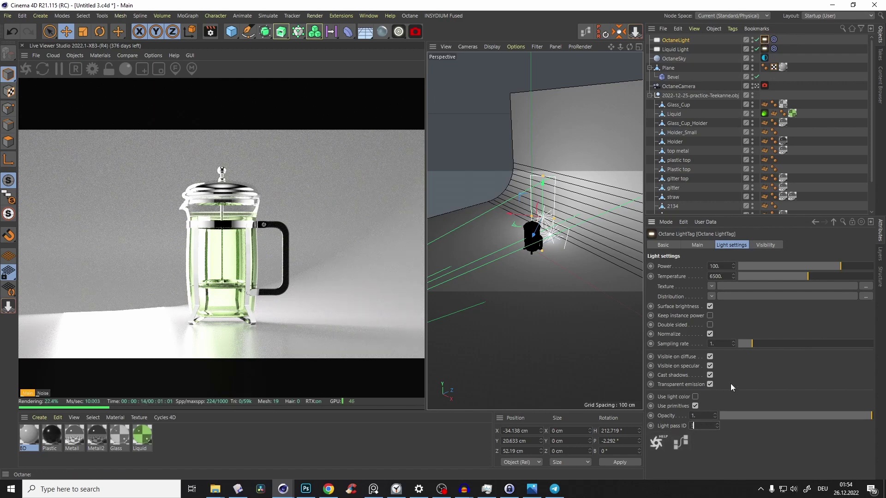
type("3")
key("Return")
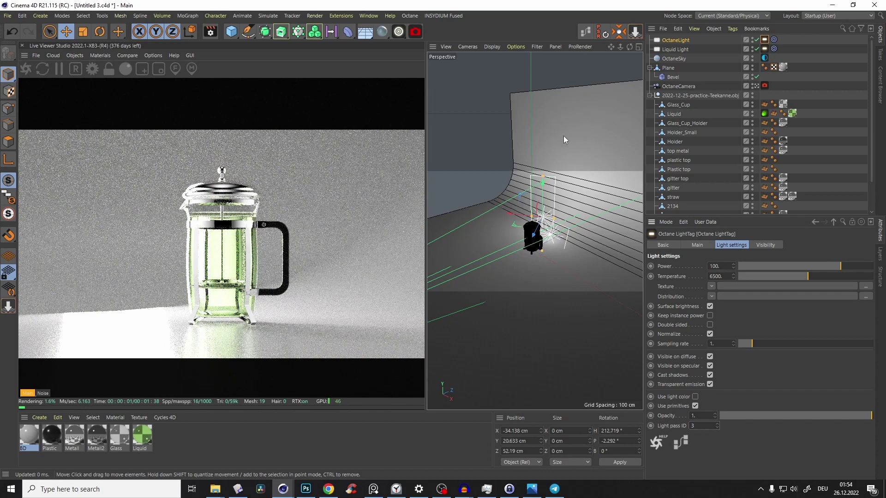
Step: Add an Octane ObjectTag to the backdrop Plane, enable its light pass mask and exclude light pass 3
left_click(561, 137)
right_click(670, 73)
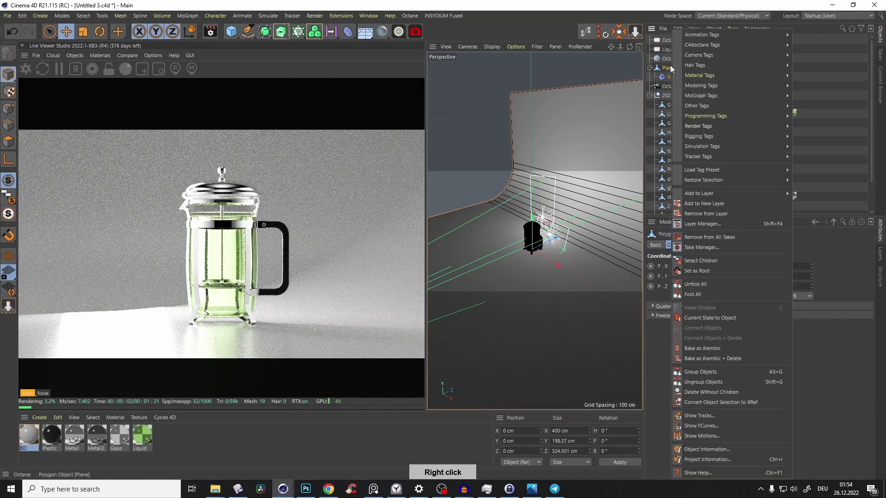
mouse_move(700, 45)
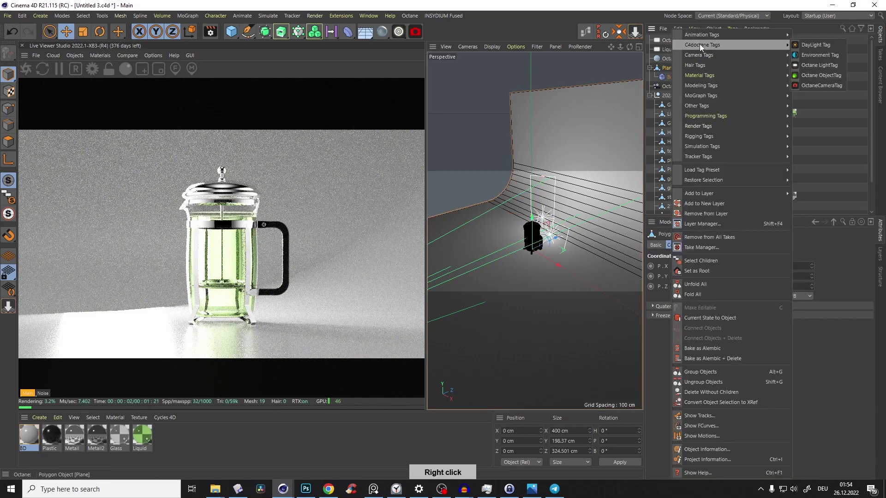
left_click(821, 75)
left_click(719, 334)
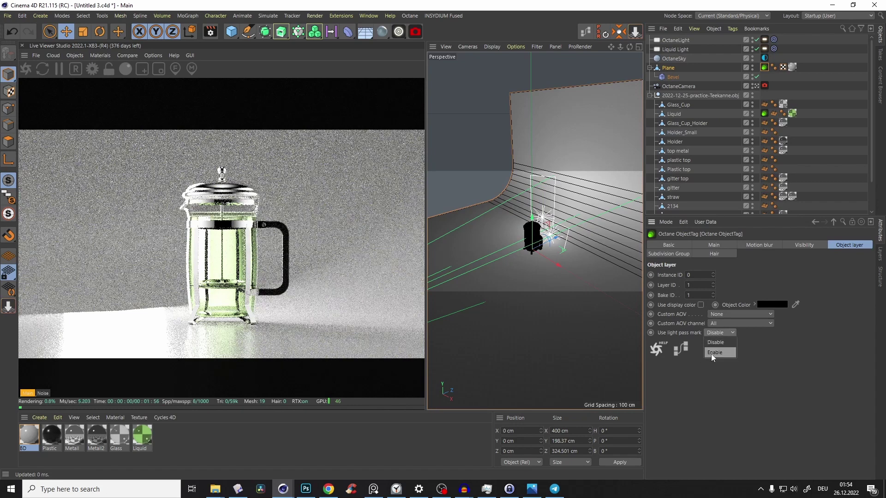
left_click(713, 353)
left_click(784, 352)
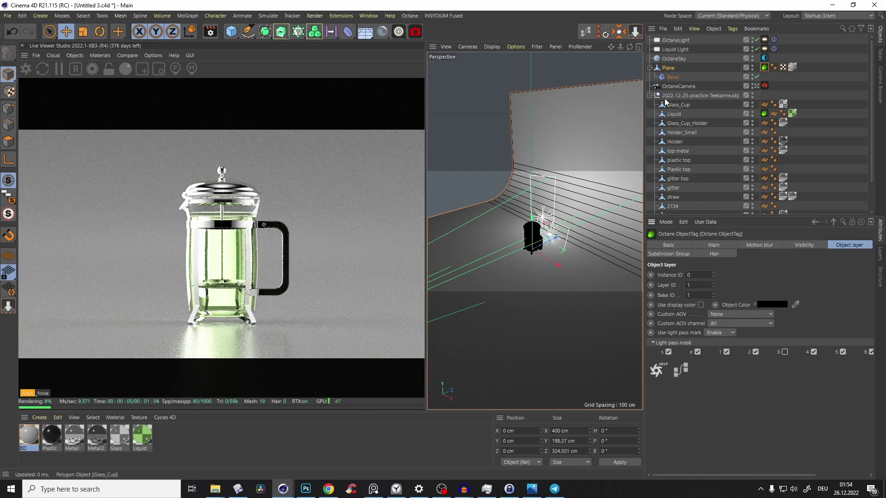
Step: Rename the new light as Rim Light and reduce its power to about 1.84
left_click(650, 68)
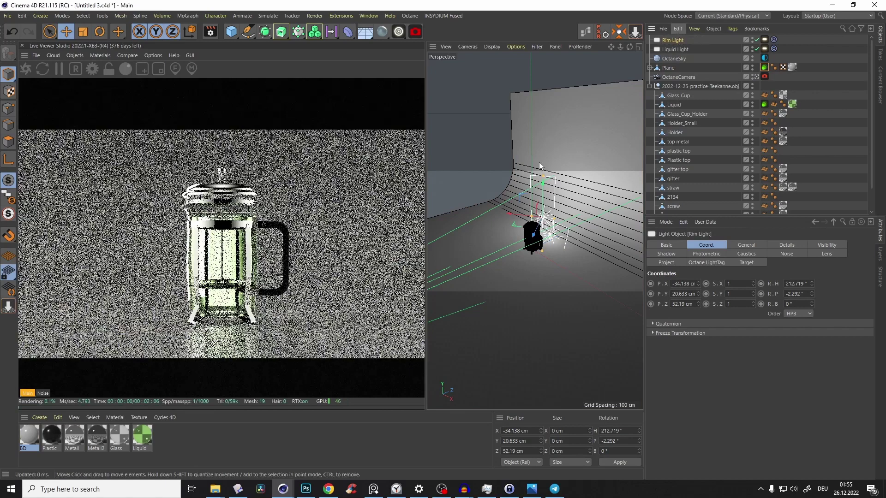
left_click(765, 41)
mouse_move(809, 265)
left_mouse_down()
mouse_move(798, 265)
mouse_move(812, 266)
left_mouse_up()
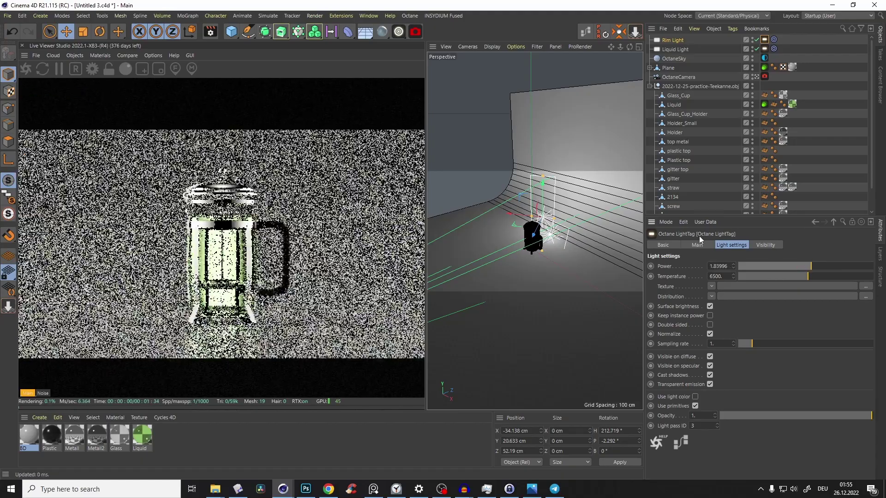
Step: Raise the Rim Light to about Y 32.3 cm and stretch its height
scroll(539, 219, "up", 5)
left_click_drag(524, 221, 533, 222)
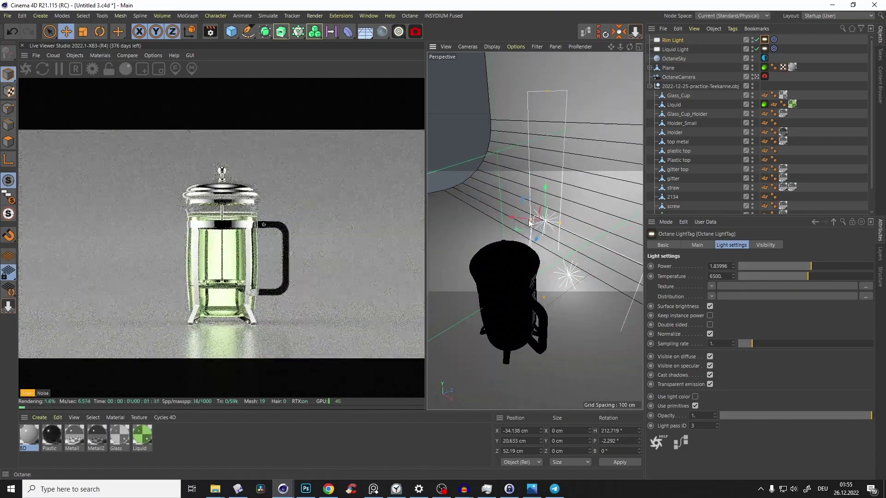
left_click_drag(532, 223, 546, 192)
scroll(546, 151, "down", 5)
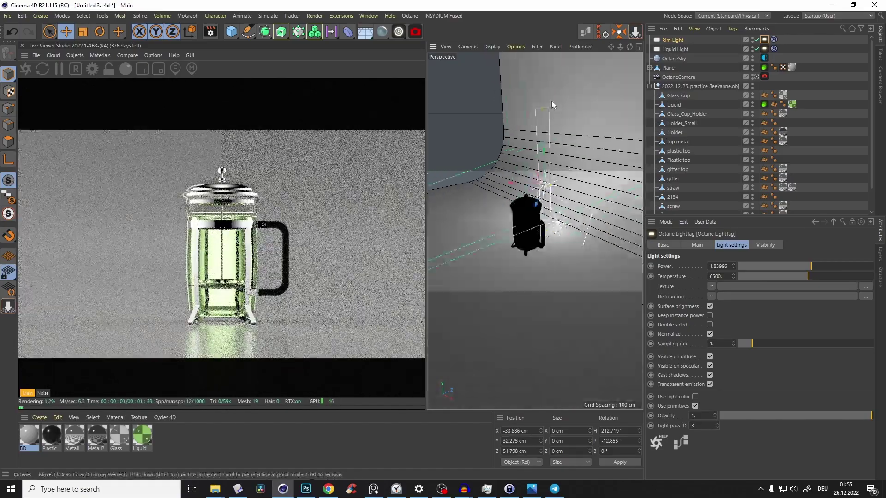
left_click_drag(544, 109, 545, 66)
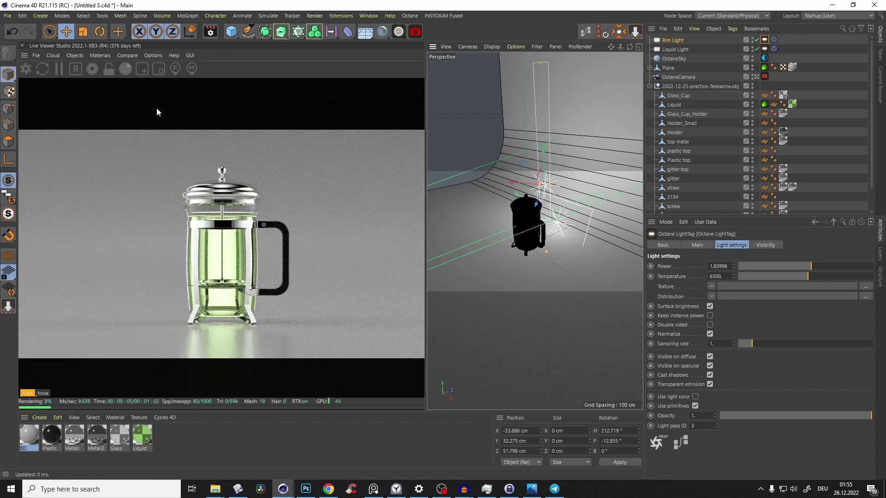
Step: Store the current render and compare it side by side with the Rim Light off, then restore the light
left_click(154, 57)
left_click(129, 70)
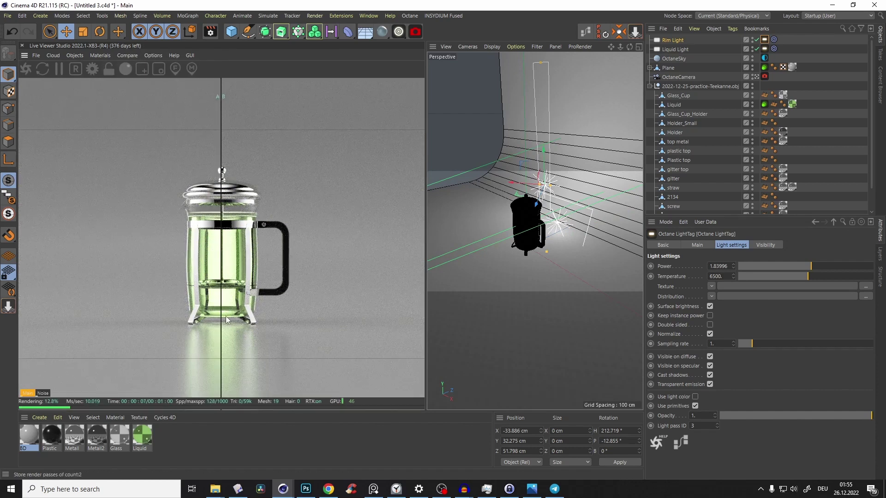
left_click(757, 40)
left_click_drag(221, 238, 139, 288)
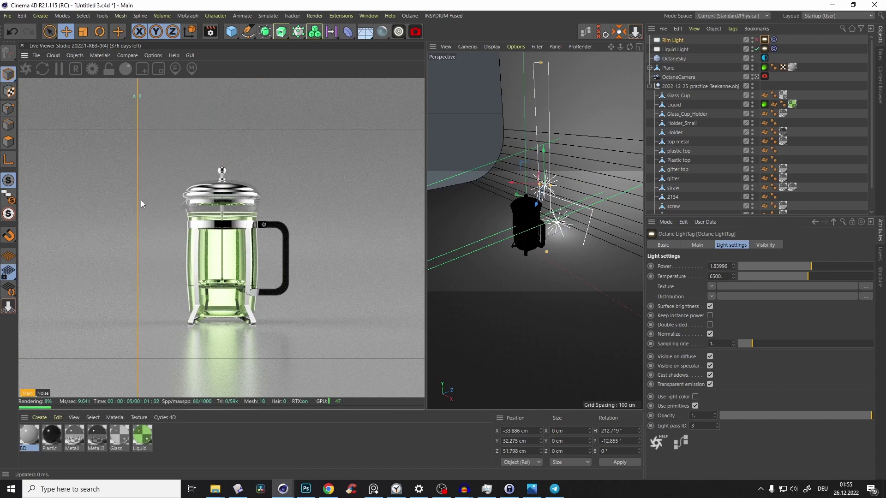
left_click_drag(138, 202, 170, 229)
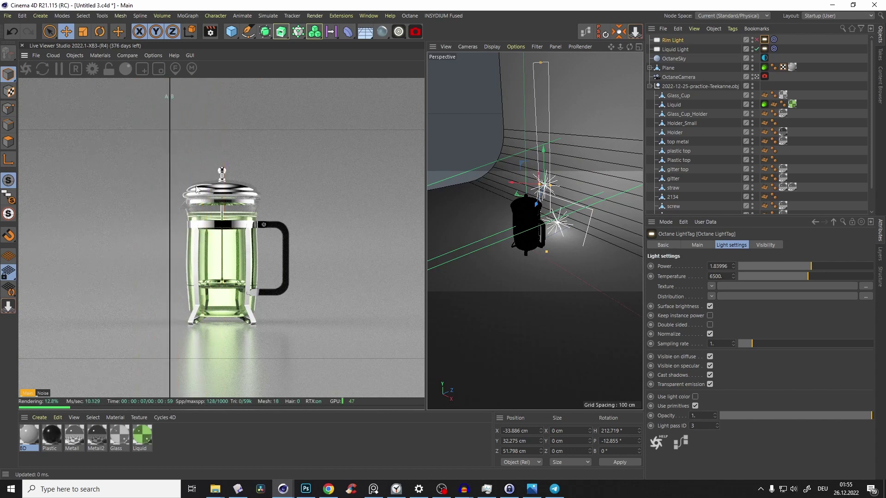
left_click_drag(227, 202, 182, 196)
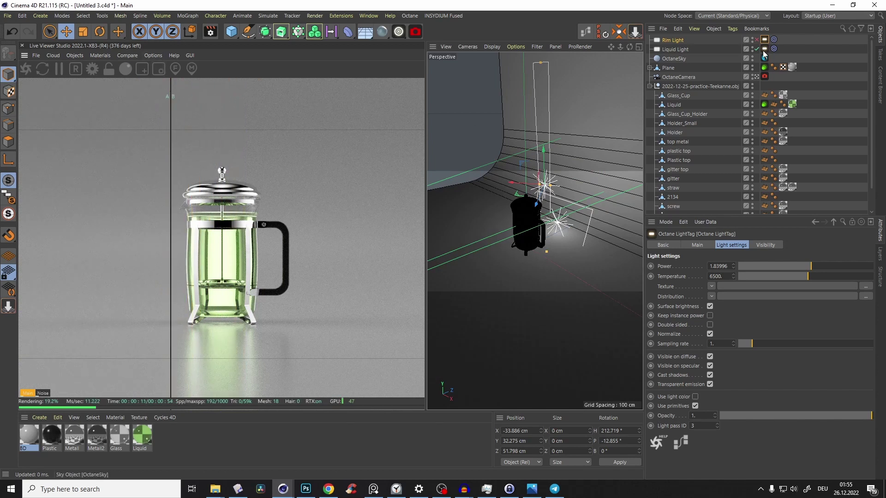
left_click(757, 40)
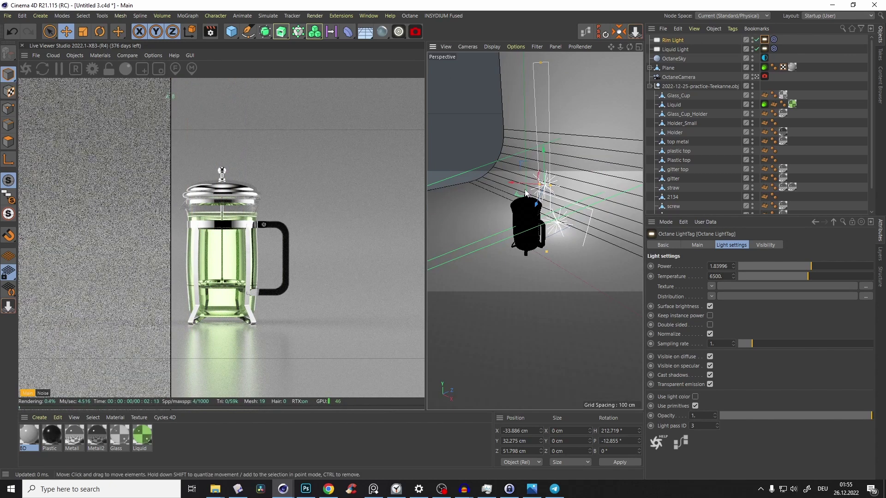
Step: Close the render comparison and reposition the Rim Light to about X -30.7, Y 35.3, Z 54.4 cm
scroll(531, 185, "up", 5)
left_click_drag(527, 181, 563, 177)
left_click(127, 56)
left_click(129, 78)
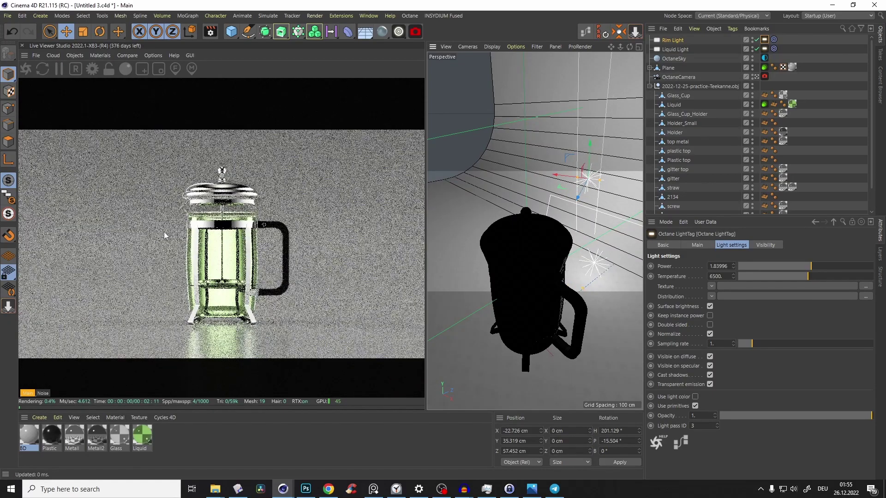
left_click_drag(561, 176, 543, 174)
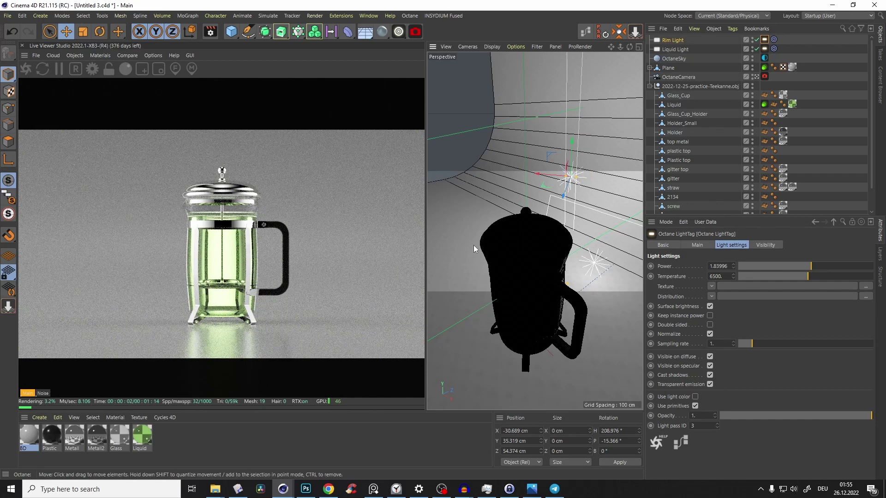
Step: Duplicate the Rim Light and mirror the copy to the teapot's opposite side at X 30.689 cm
scroll(524, 243, "down", 4)
left_click_drag(525, 243, 531, 248, "alt")
scroll(530, 248, "down", 1)
mouse_move(669, 40)
left_mouse_down("ctrl")
mouse_move(671, 52)
mouse_move(674, 38)
left_mouse_up("ctrl")
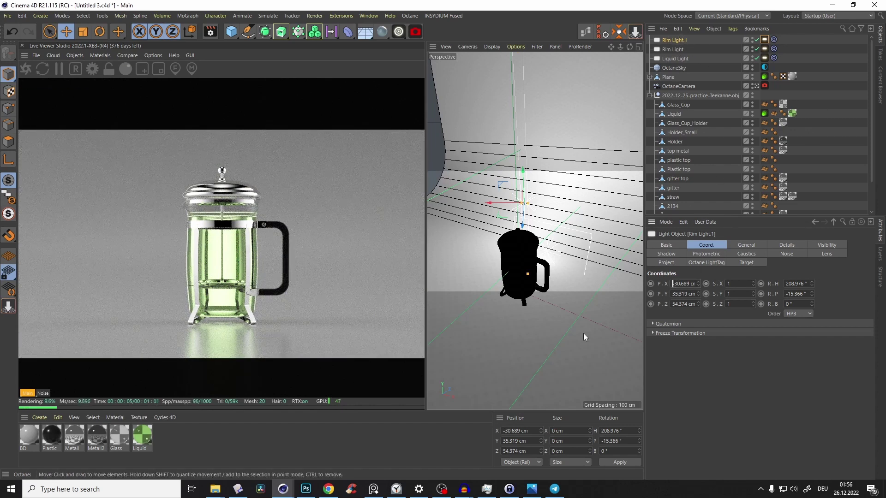
key("Delete")
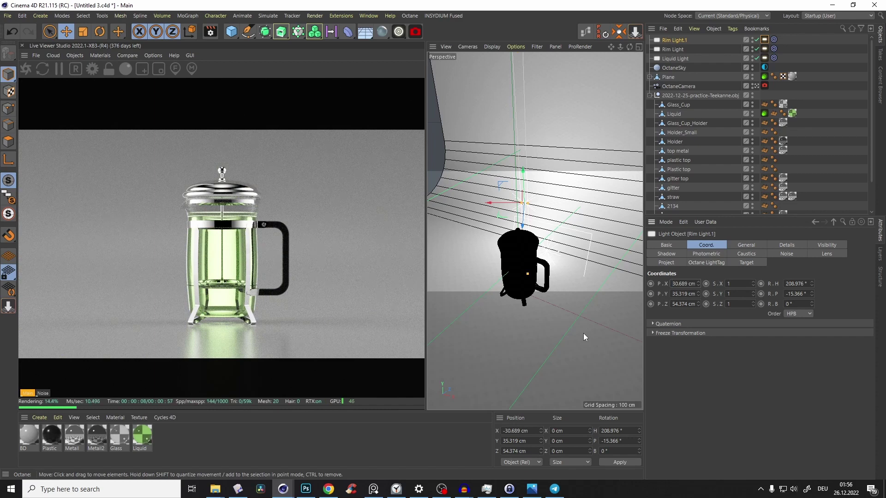
key("Return")
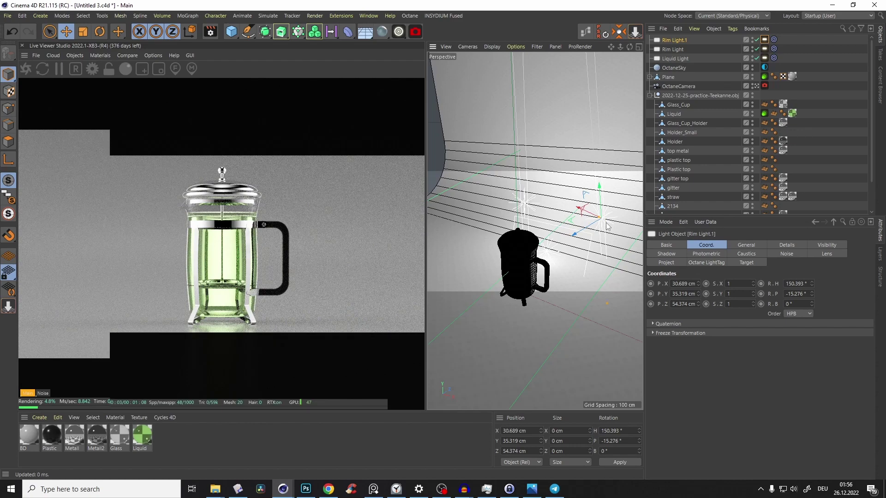
Step: Compare the live render with the reference image teekanne0000.jpg
left_click(674, 49)
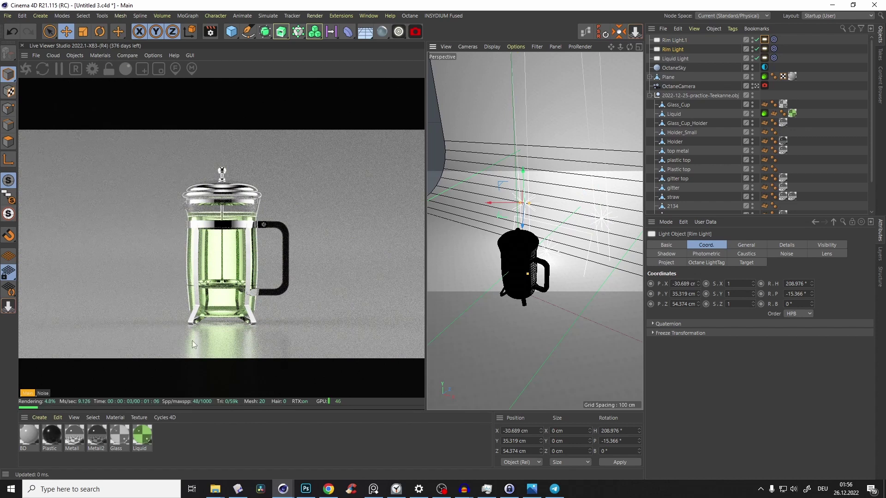
left_click(534, 490)
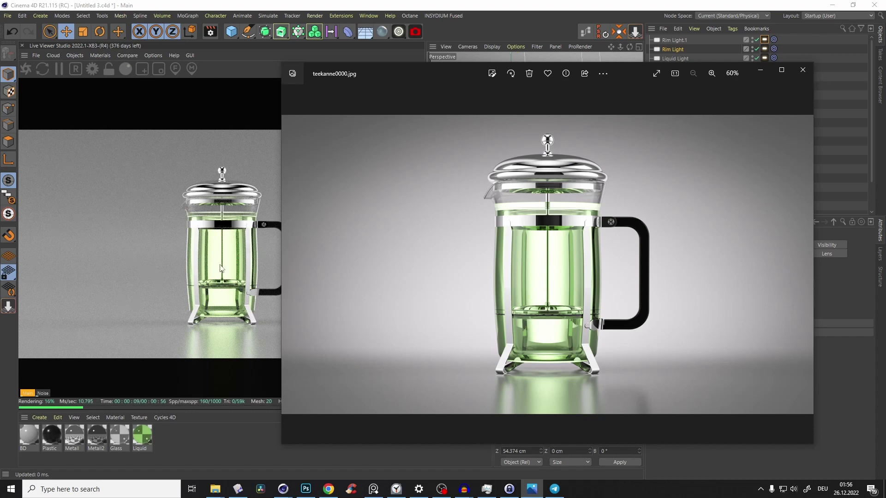
left_click(533, 489)
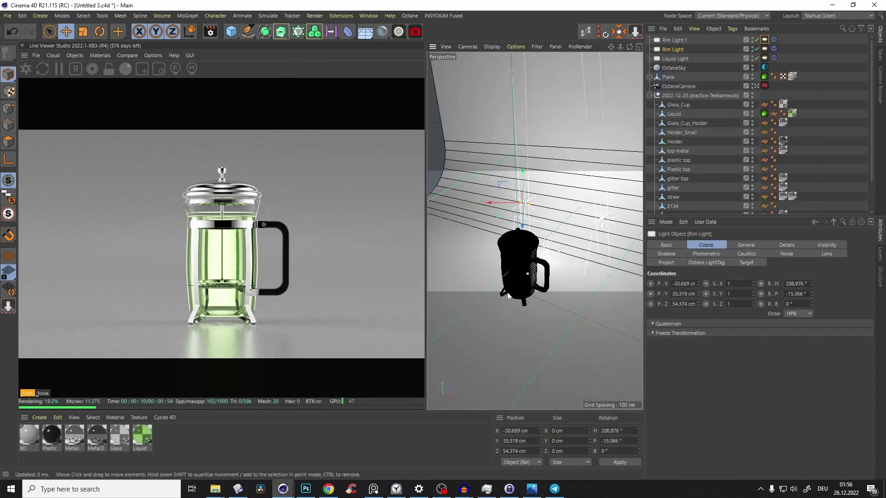
Step: Add a null object and move it behind the teapot to about Z 97.8 cm
left_click_drag(524, 262, 518, 226, "alt")
left_click(237, 37)
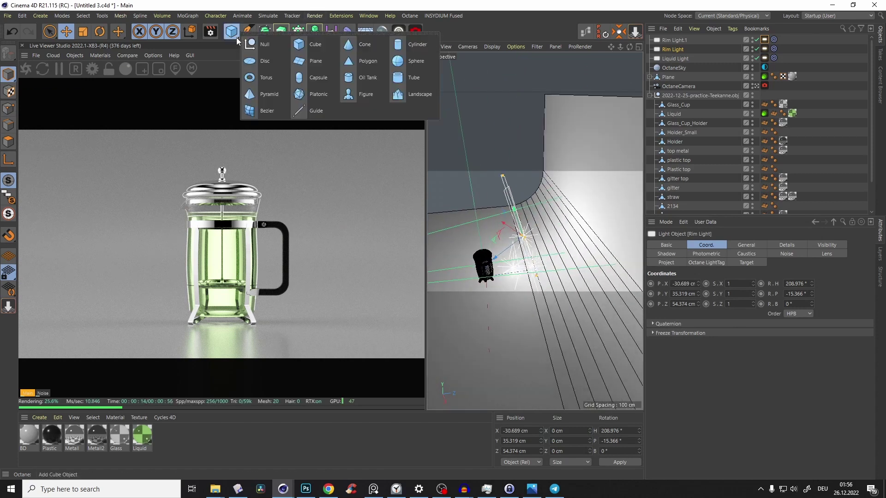
left_click(272, 55)
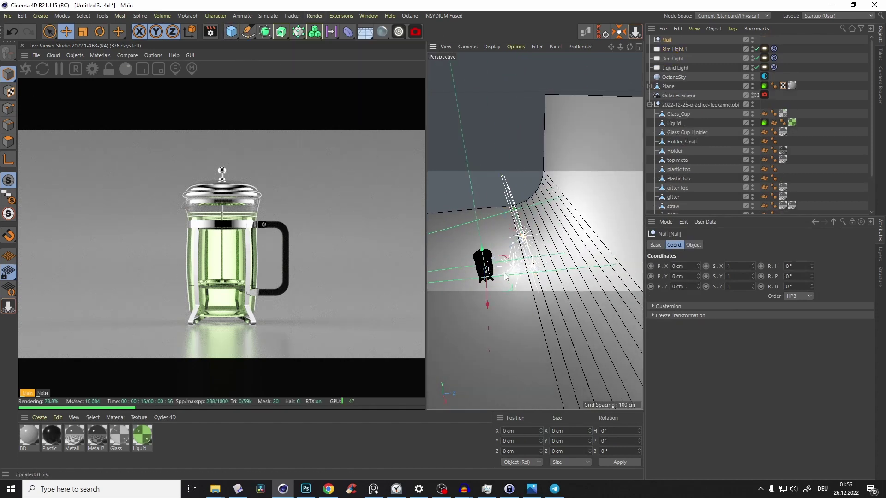
left_click_drag(563, 274, 563, 273)
left_click_drag(564, 274, 548, 252, "alt")
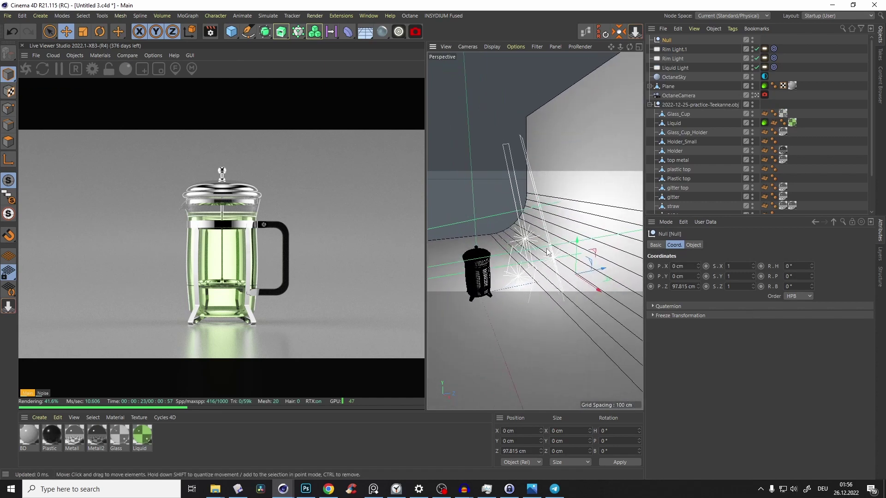
Step: Add an untargeted Octane light and place it at about Y 37.4, Z 15 cm near the teapot
left_click(398, 31)
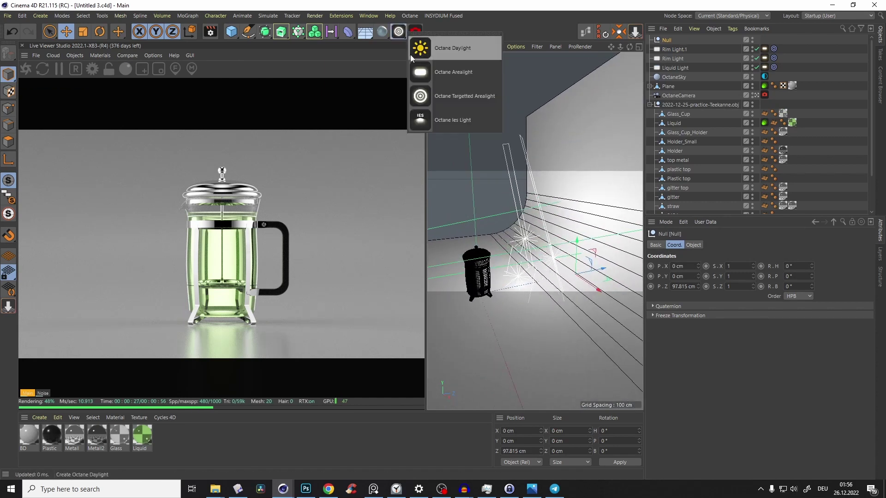
left_click(452, 123)
left_click_drag(547, 285, 499, 240)
Step: Disable the untargeted light's camera and shadow visibility, set general visibility to 0, and toggle the light to check its effect
left_click(765, 245)
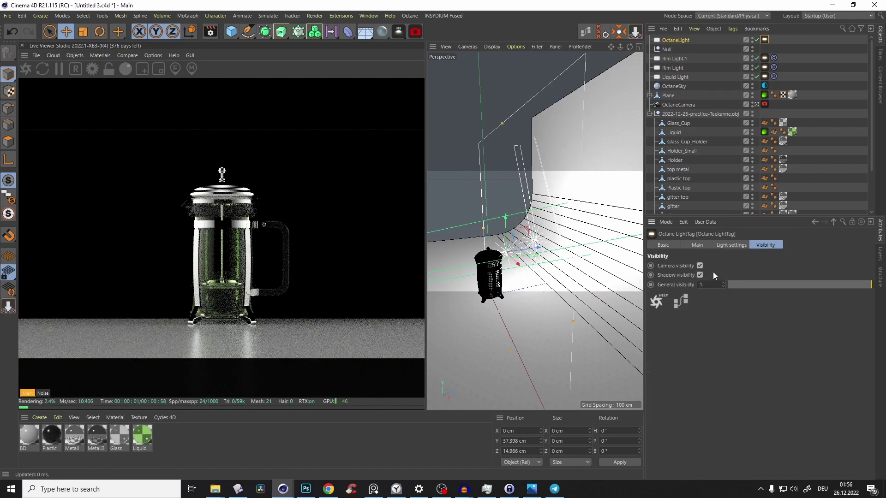
left_click(700, 275)
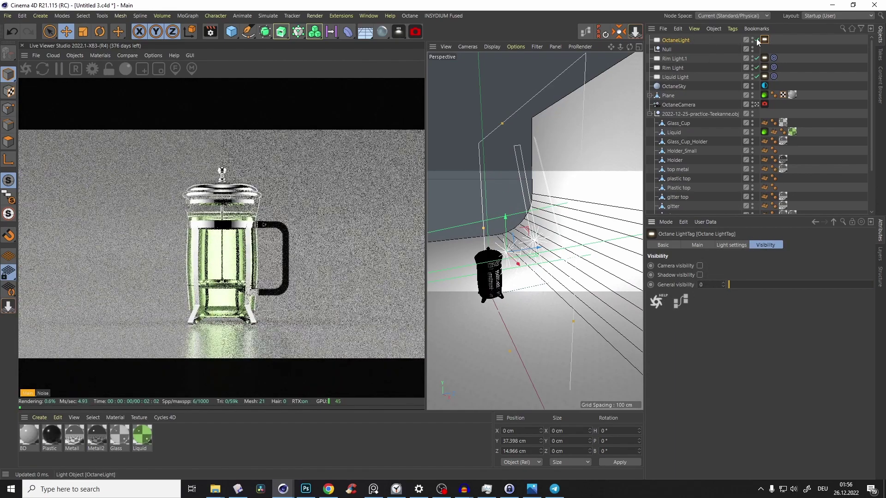
left_click(757, 39)
left_click(757, 39)
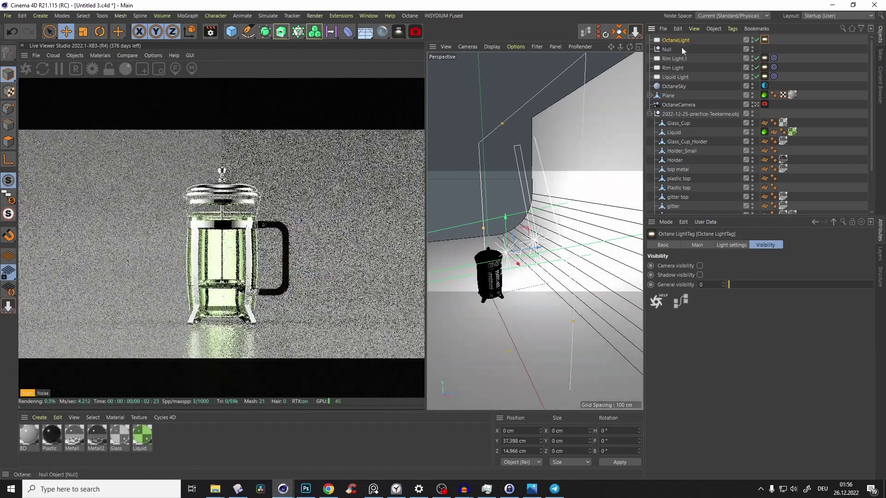
Step: Rename the new Octane light as IES BD
left_click(731, 246)
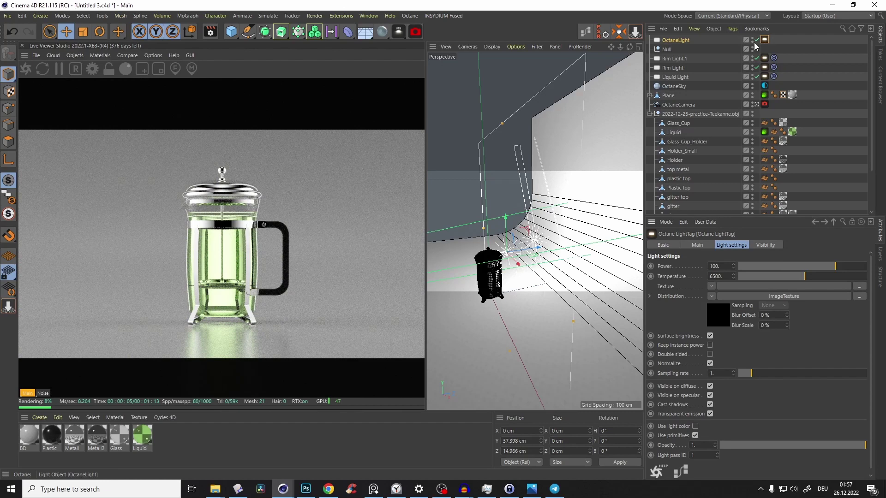
left_click(676, 40)
type("l")
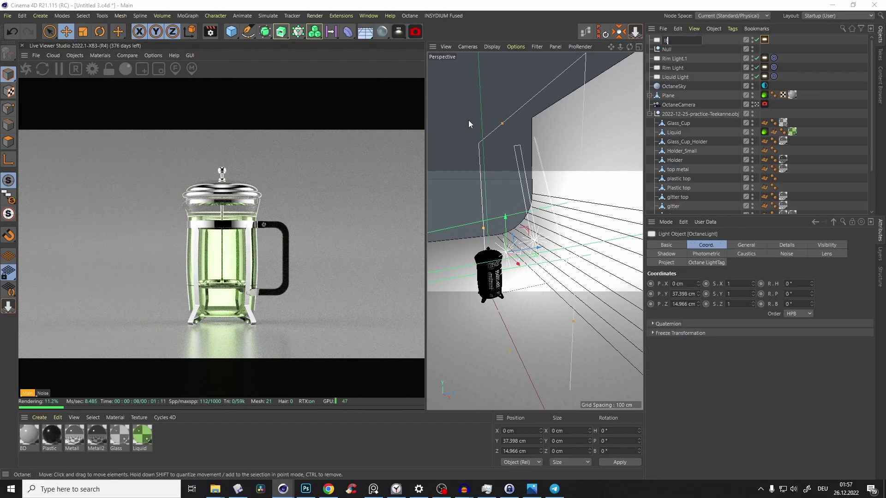
type("ES BD")
key("Return")
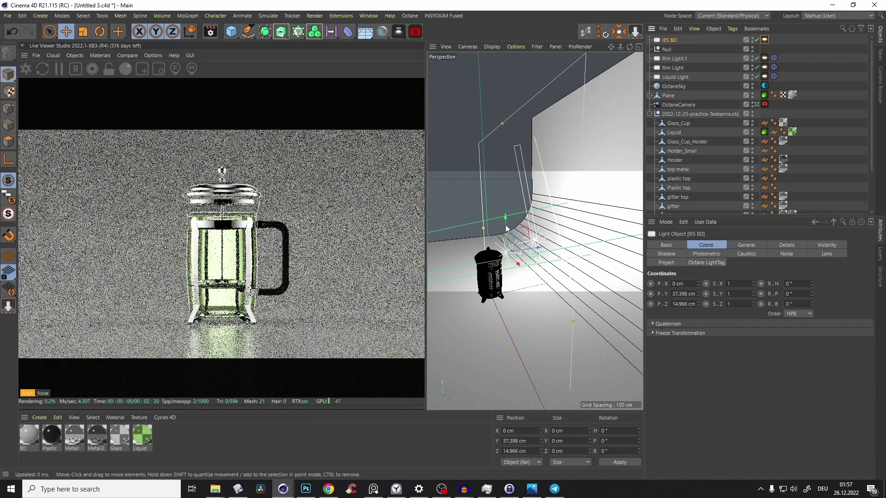
Step: Load defined-spot.ies from the ies-lights-pack folder as the IES BD light's distribution texture without copying it to the project
left_click(763, 40)
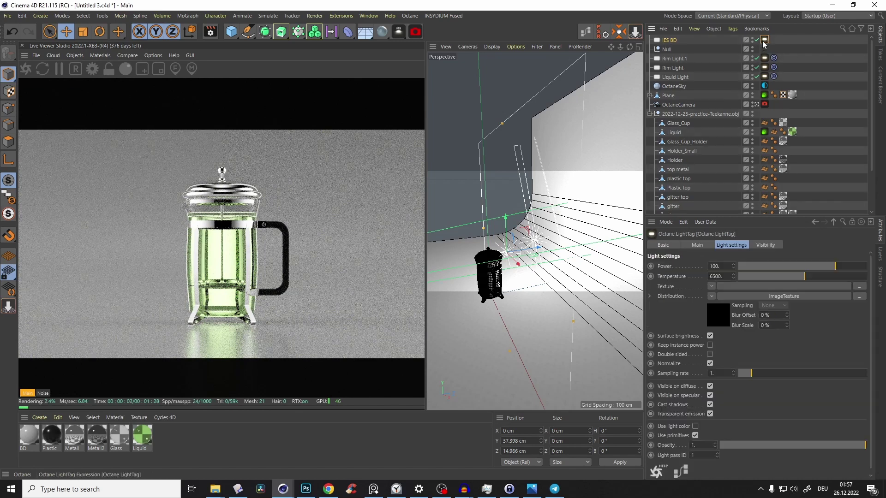
left_click(778, 296)
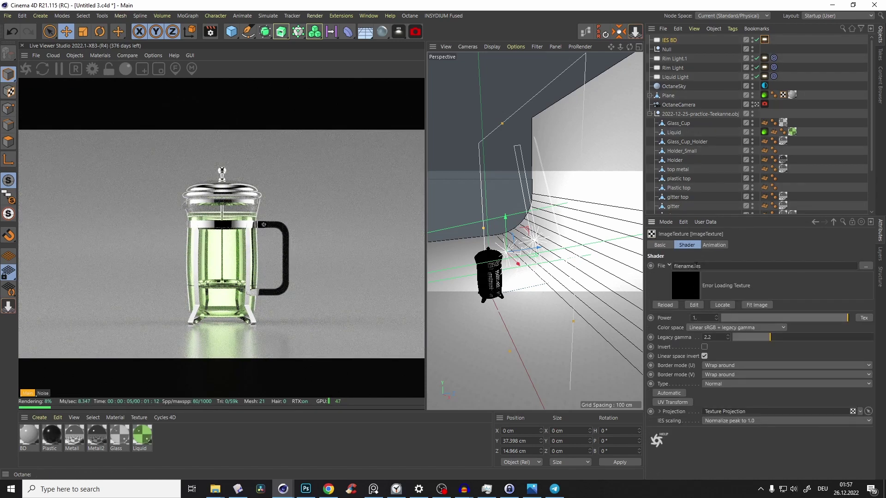
left_click(866, 268)
left_click_drag(453, 23, 533, 63)
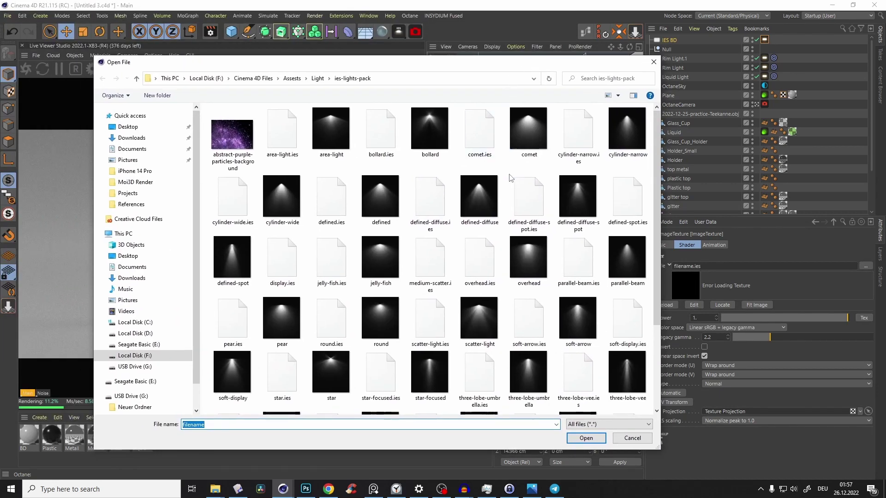
scroll(653, 157, "down", 2)
scroll(646, 184, "up", 2)
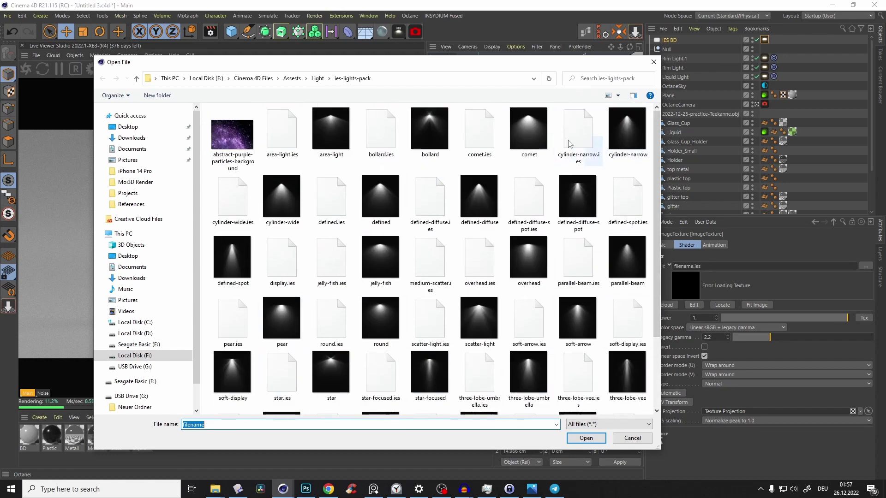
double_click(619, 206)
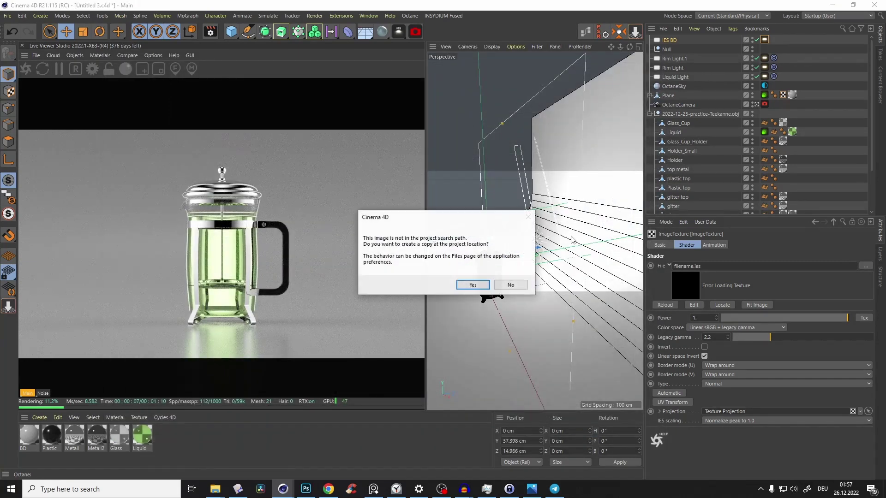
left_click(510, 285)
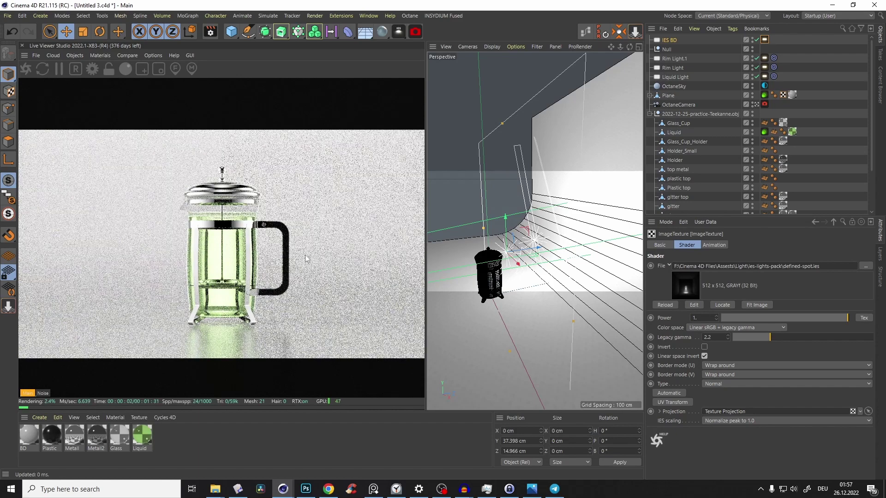
Step: Raise the IES BD light above the teapot to about Y 73.9 cm
left_click(670, 41)
left_click_drag(505, 218, 504, 173)
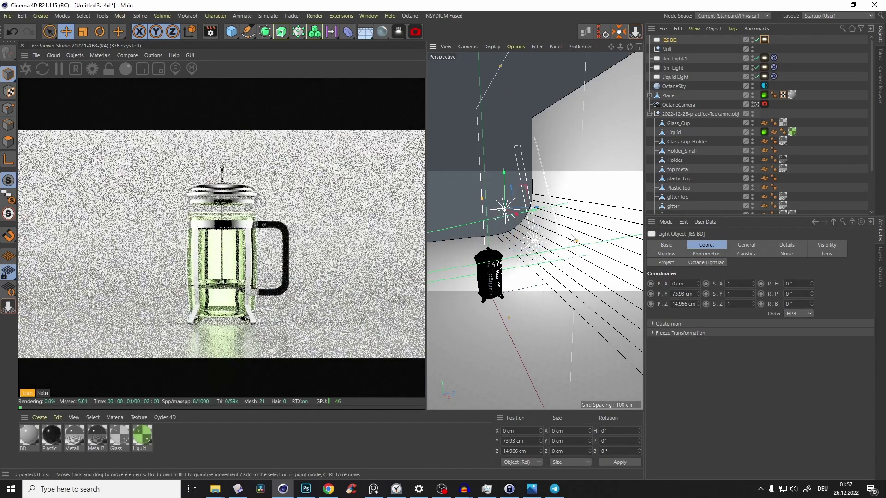
scroll(549, 234, "down", 2)
left_click_drag(577, 232, 540, 233, "alt")
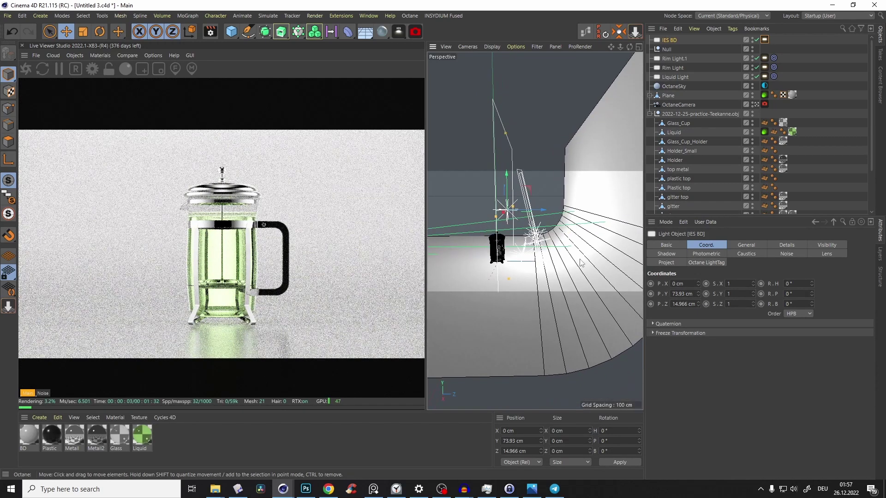
left_click_drag(575, 258, 596, 260, "alt")
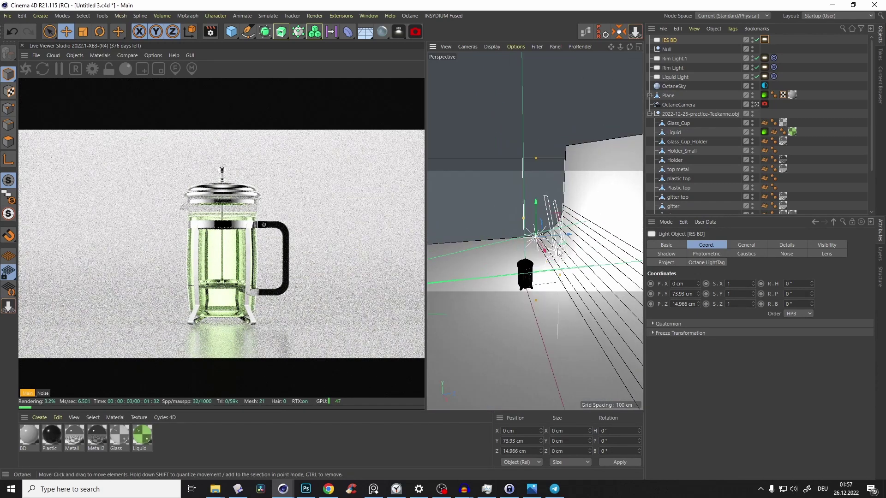
Step: Add a Target tag to the IES BD light and set the Null as its target object
right_click(666, 40)
mouse_move(690, 35)
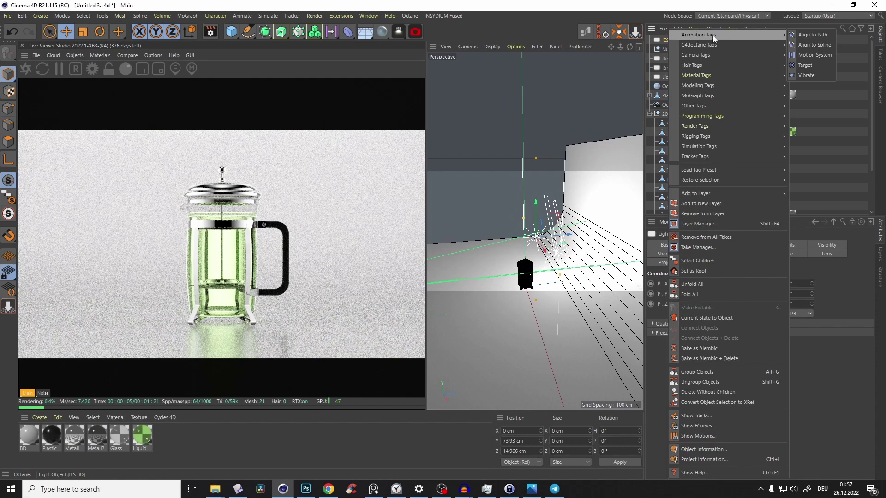
left_click(806, 65)
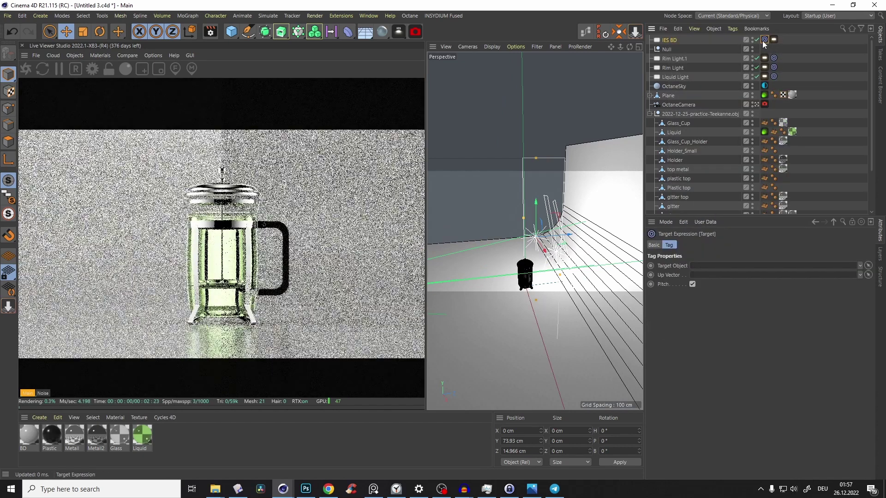
left_click_drag(765, 41, 779, 41)
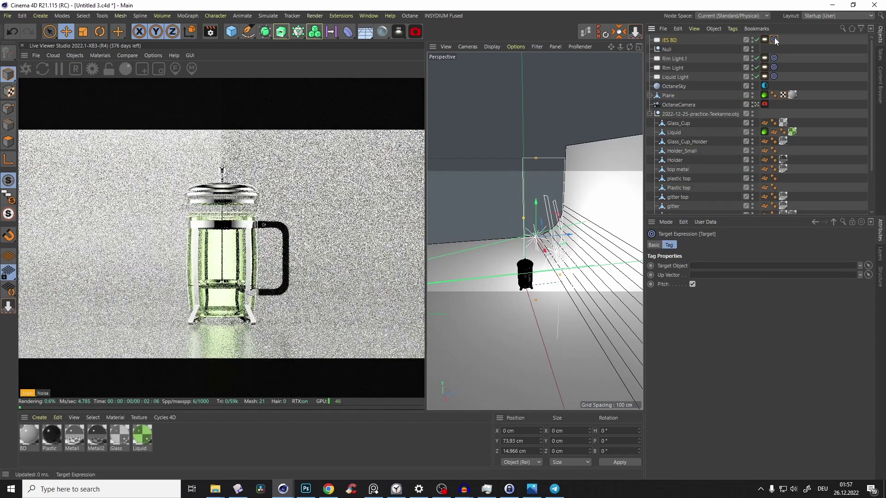
key("ctrl+z")
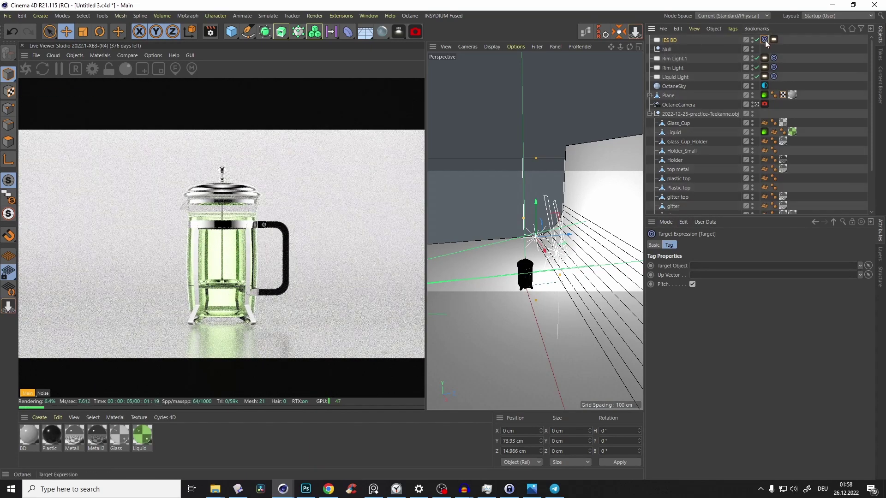
left_click_drag(666, 50, 691, 74)
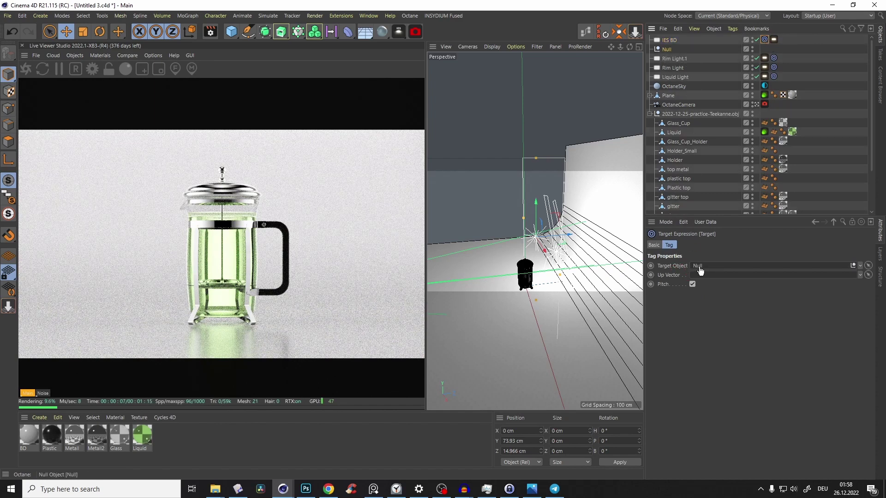
left_click_drag(700, 271, 699, 269)
Step: Scale down the IES BD light's area
left_click_drag(567, 198, 593, 293)
key("ctrl+z")
key("t")
left_click_drag(616, 187, 474, 381)
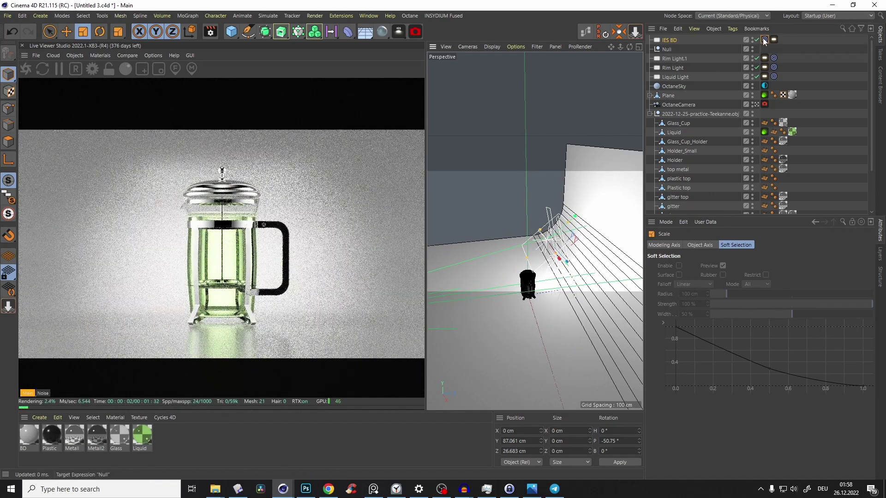
Step: Move the IES BD light above and behind the teapot to about Y 91.5, Z 13.8 cm
key("e")
left_click_drag(567, 223, 582, 212)
left_click_drag(564, 259, 549, 198, "alt")
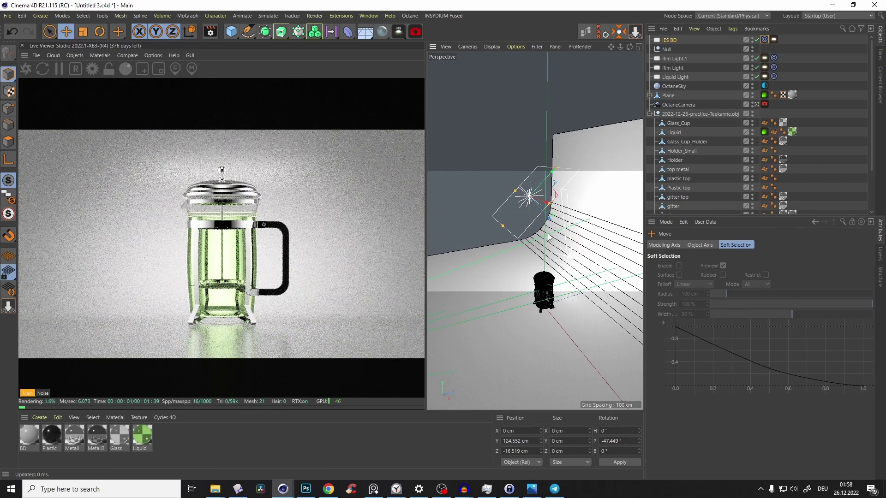
left_click_drag(544, 219, 555, 246)
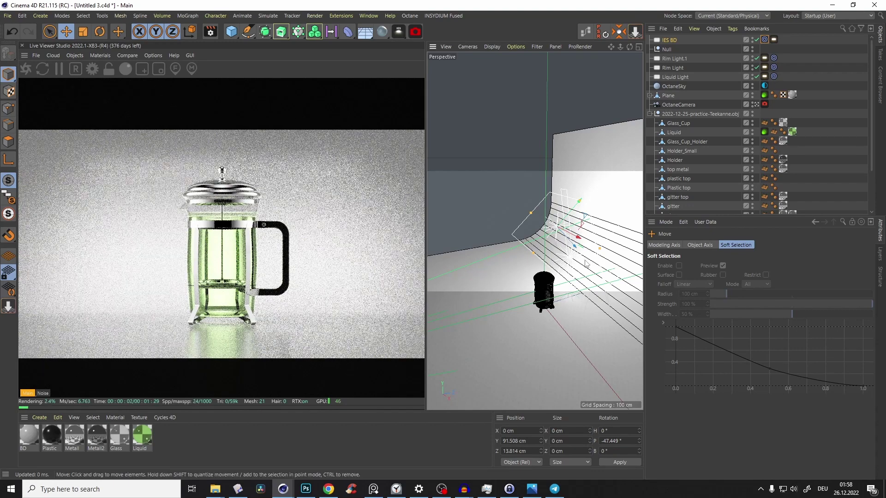
Step: Reduce the IES BD light's power to about 51.8 and move it closer to the backdrop at about Y 79.2, Z 25.1 cm
left_click(773, 40)
left_click(826, 266)
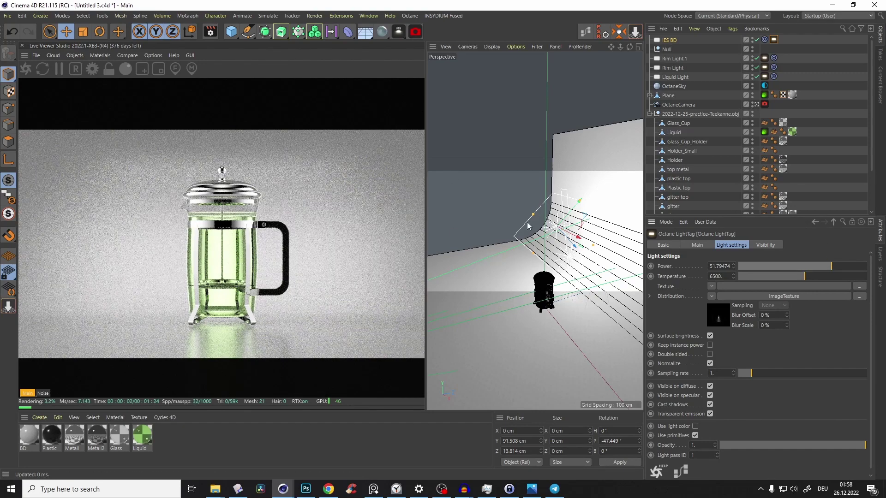
left_click_drag(572, 244, 551, 233)
left_click_drag(553, 233, 560, 242)
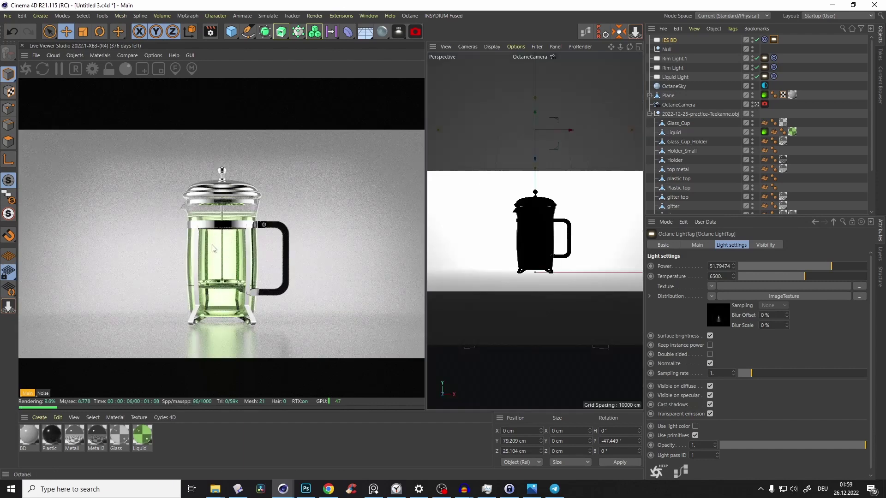
Step: Set the Liquid Light's power to 12
left_click(702, 76)
left_click(765, 77)
left_click(820, 266)
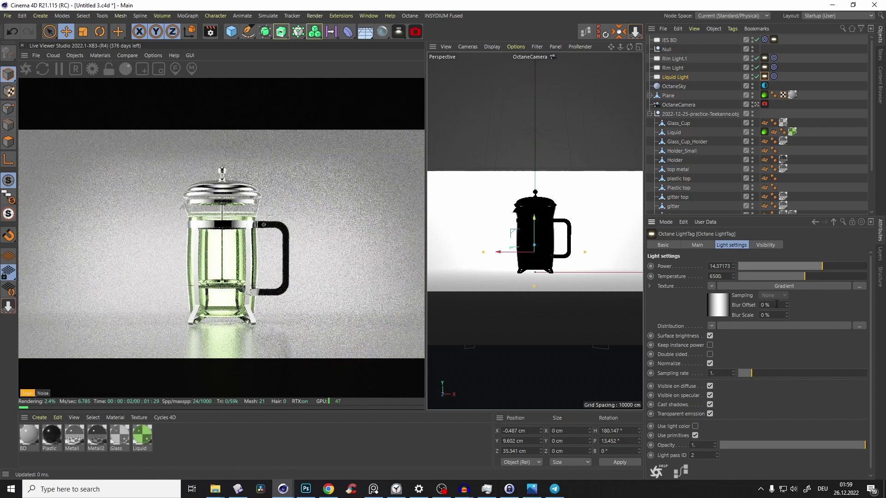
left_click_drag(710, 267, 771, 275)
type("11")
key("BackSpace")
key("BackSpace")
type("12")
key("Return")
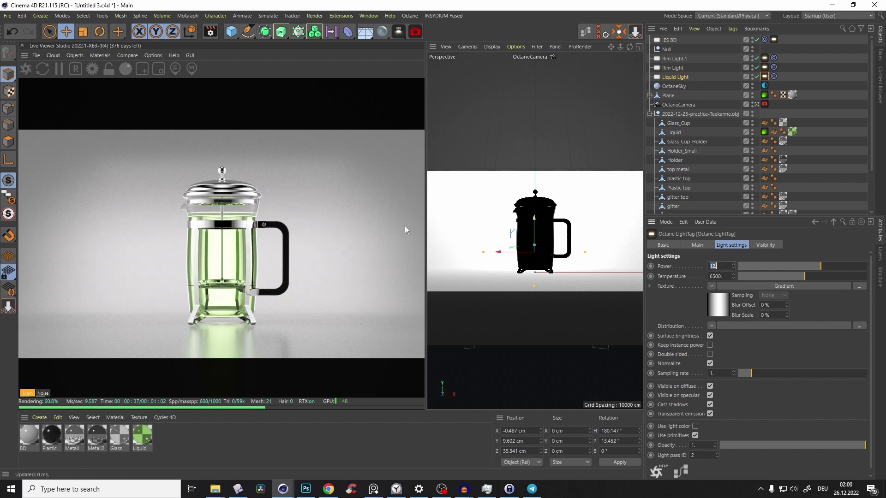
Step: Switch to Plasticity to examine the exploded French press model from several angles and return to Cinema 4D
left_click(238, 488)
right_click(529, 227)
right_click_drag(530, 229, 567, 246)
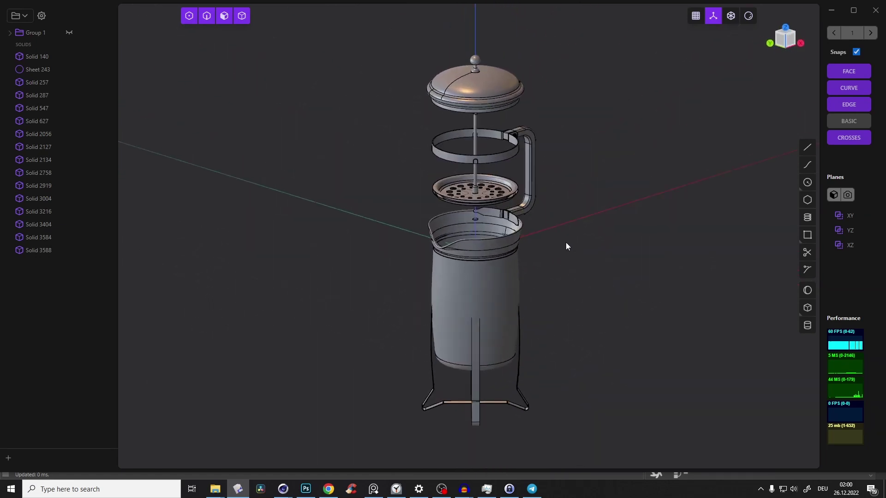
right_click_drag(530, 222, 507, 234)
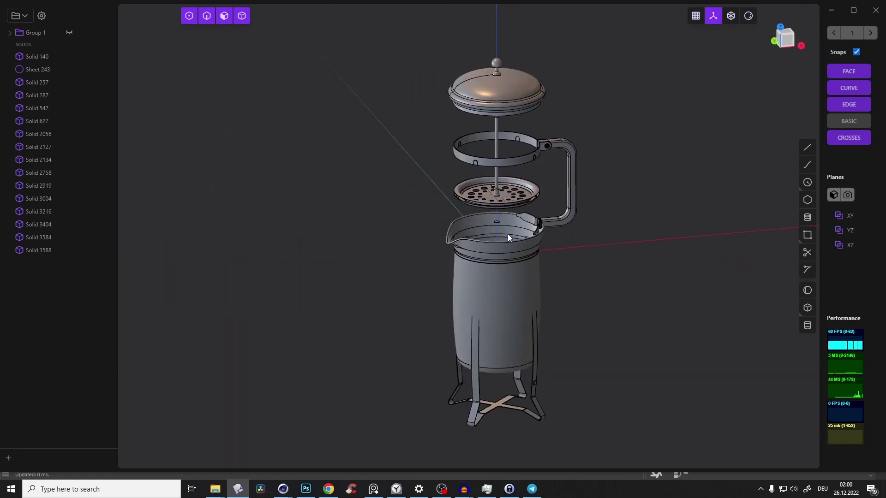
left_click(831, 10)
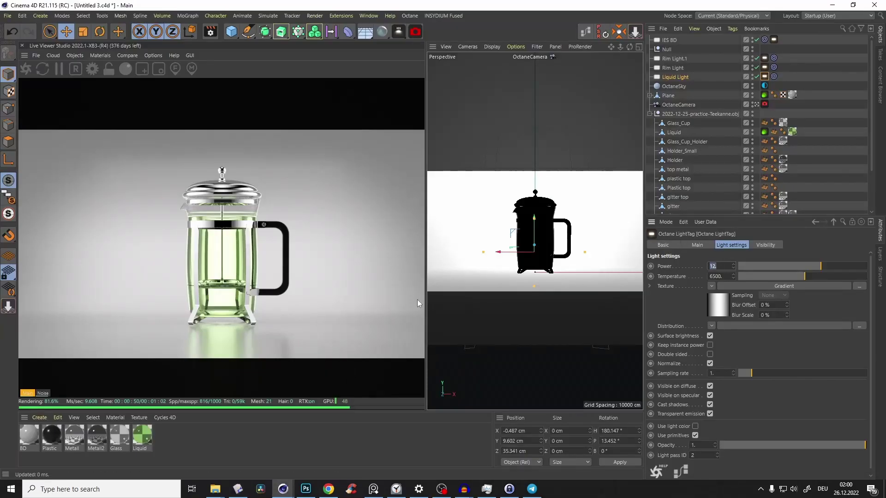